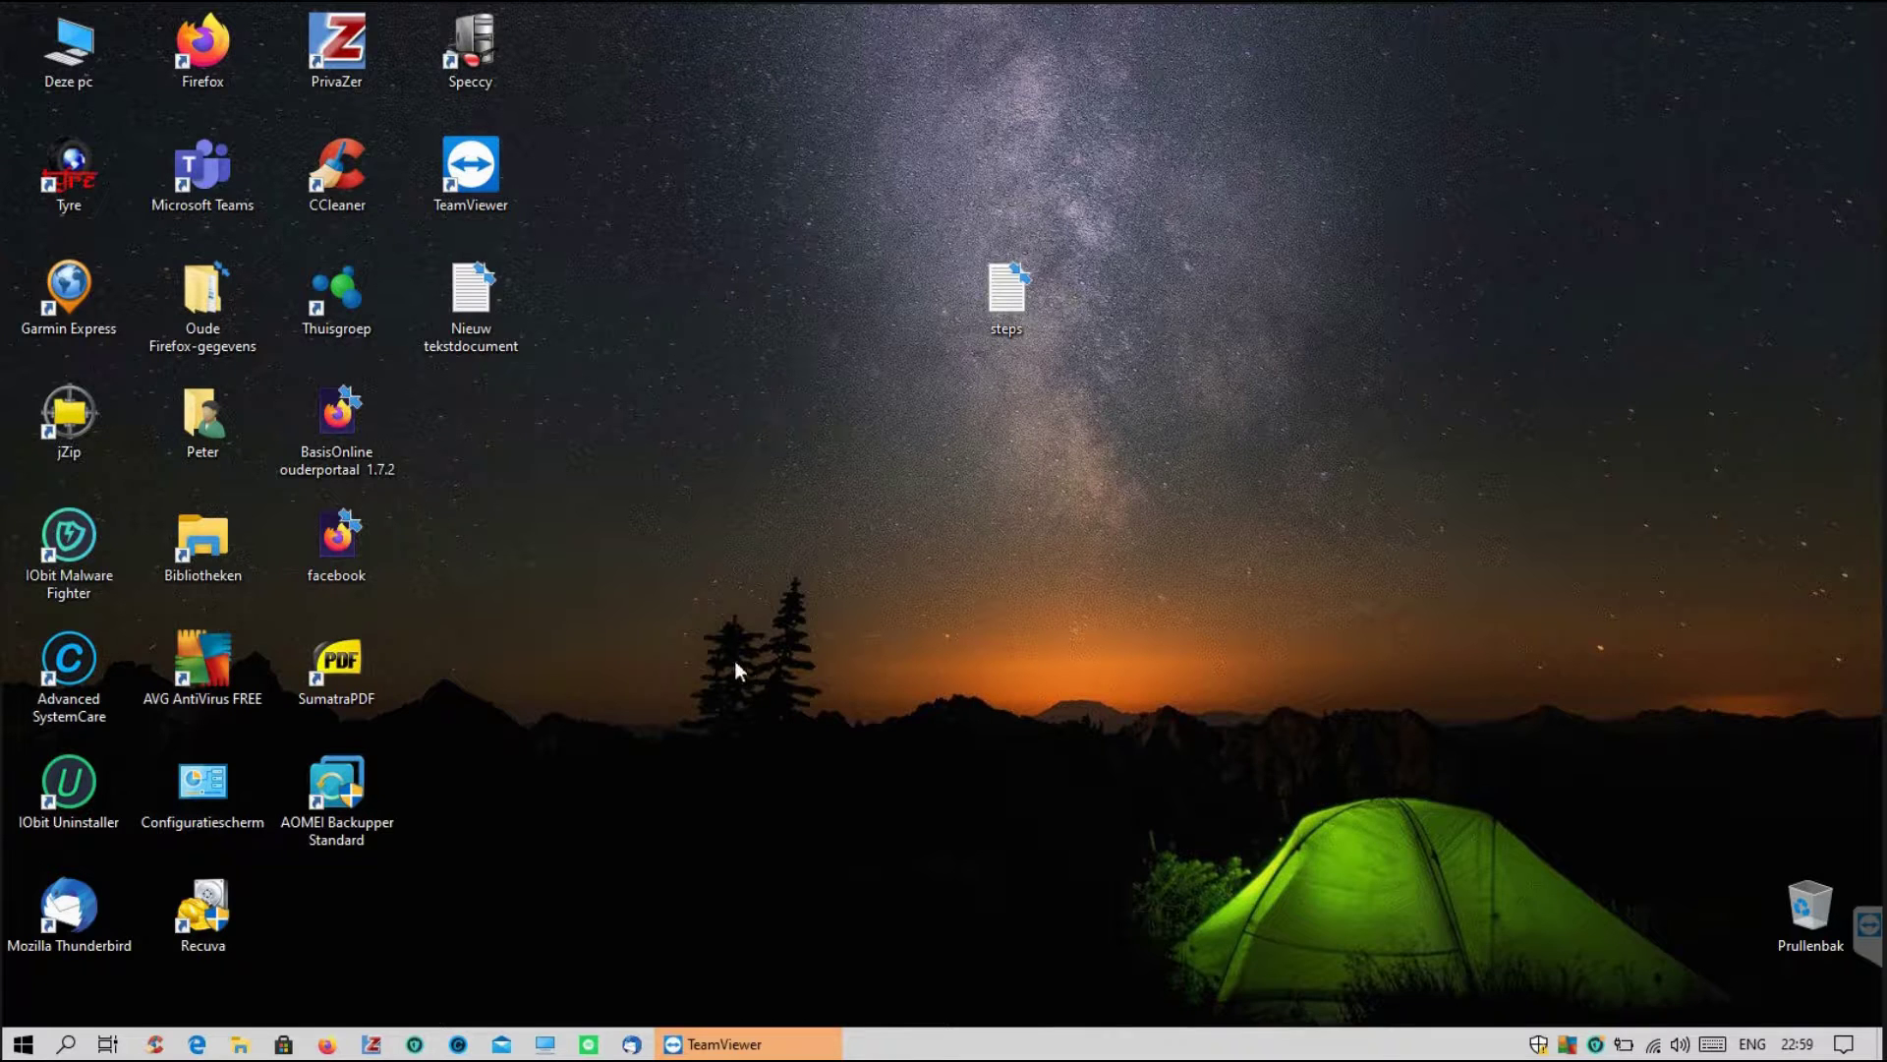
- Open the context menu of the Deze pc desktop icon
right_click(80, 61)
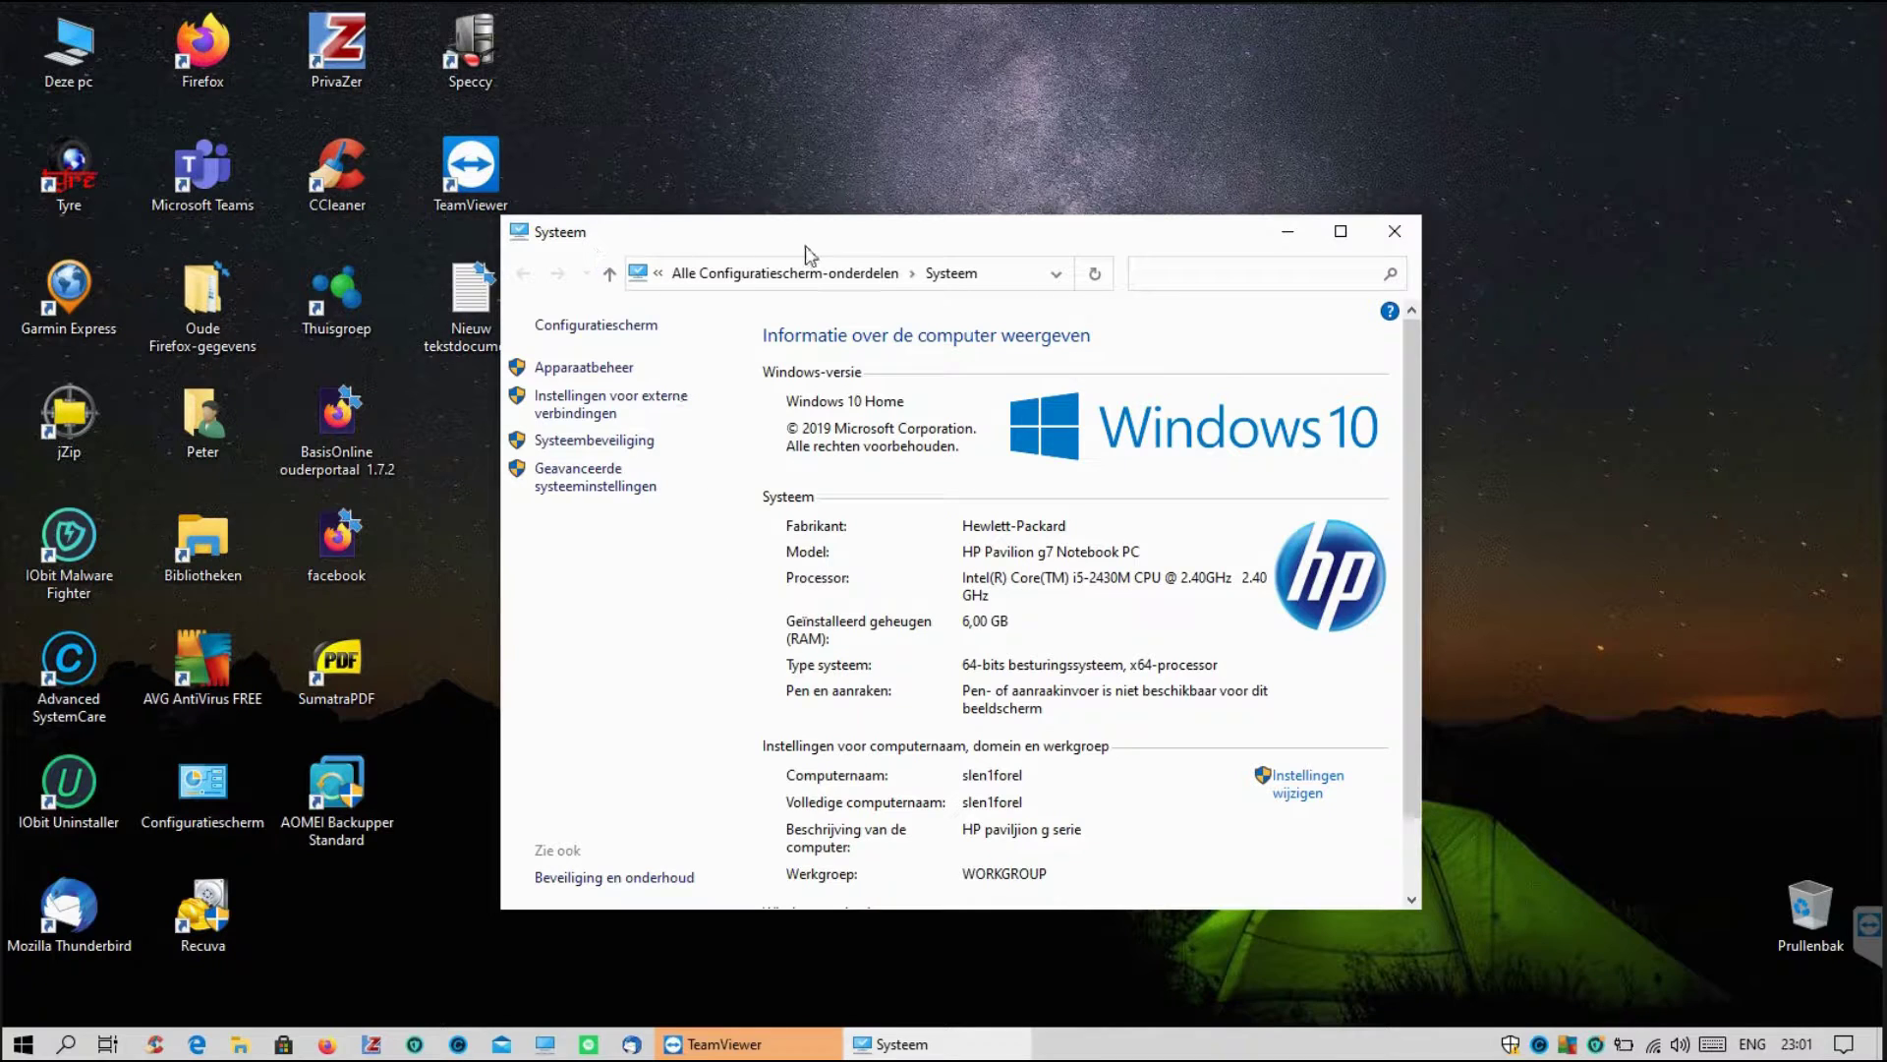
- Open Device Manager from the System window and expand Beeldschermadapters
drag(806, 232, 939, 118)
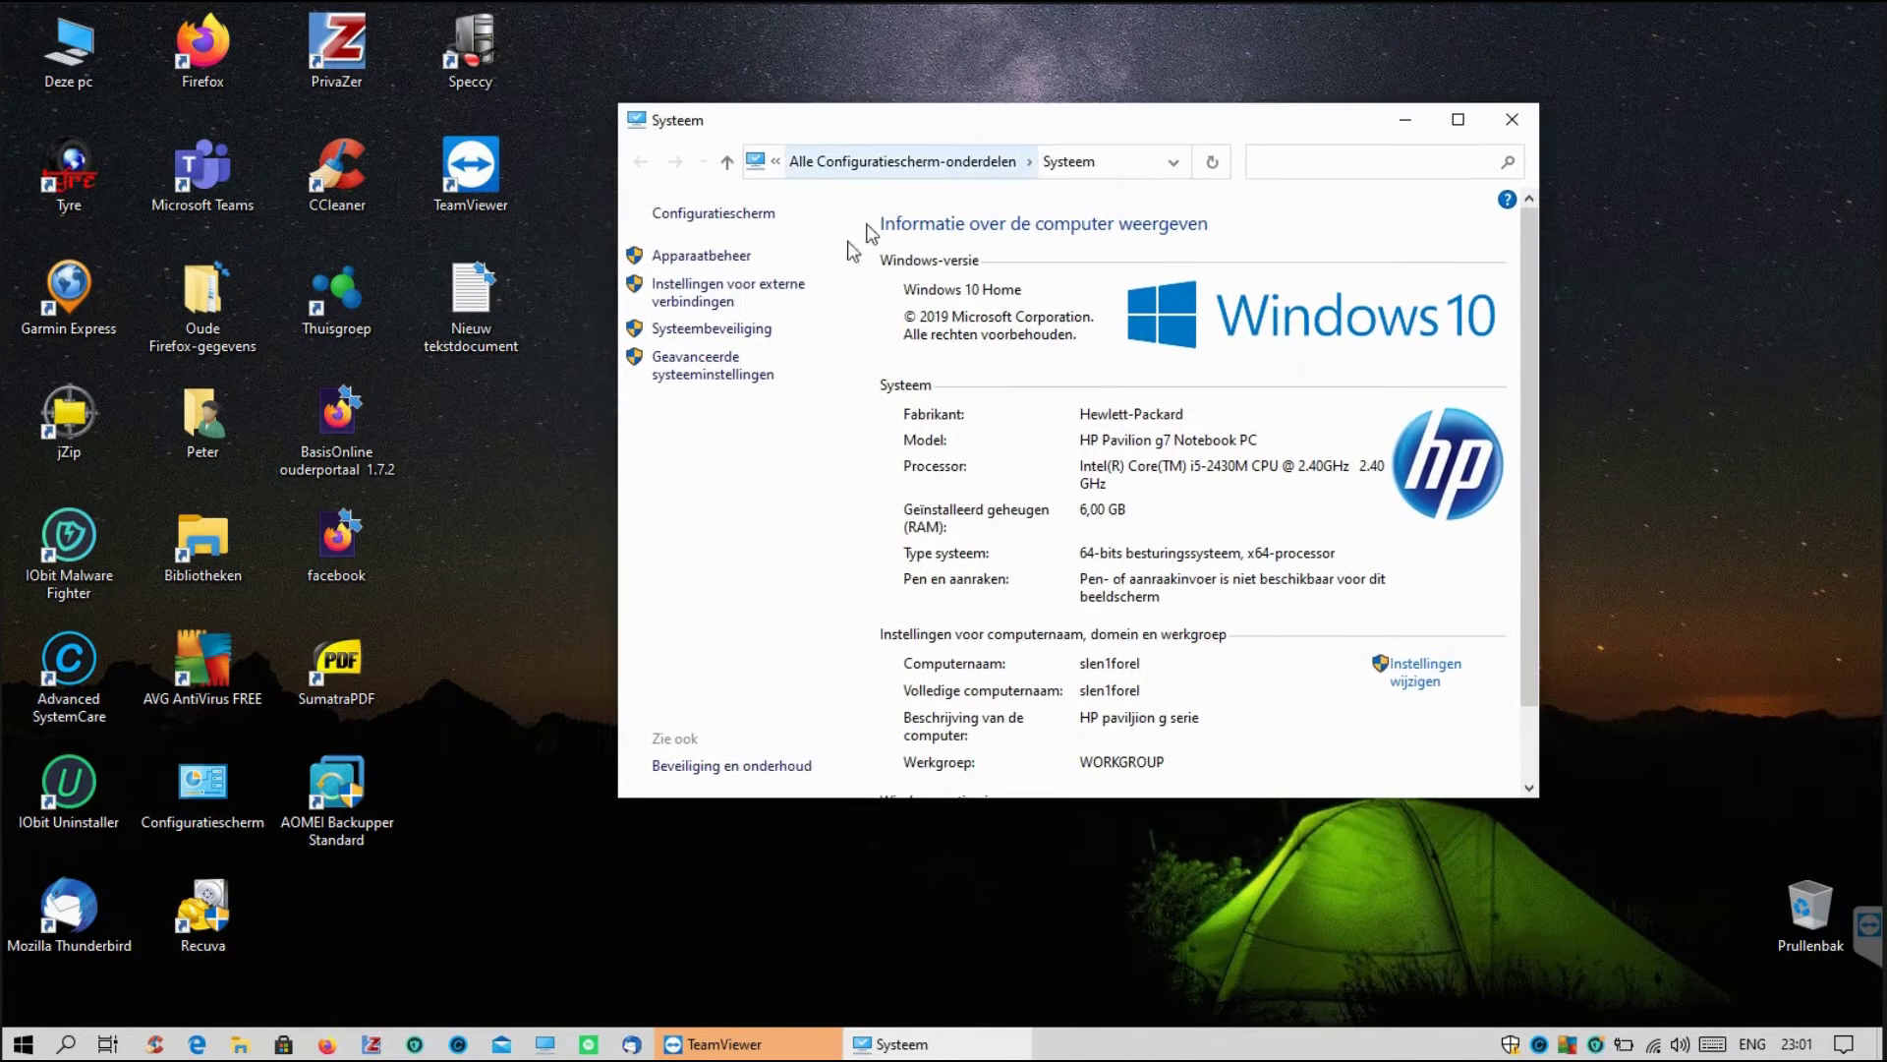
click(739, 258)
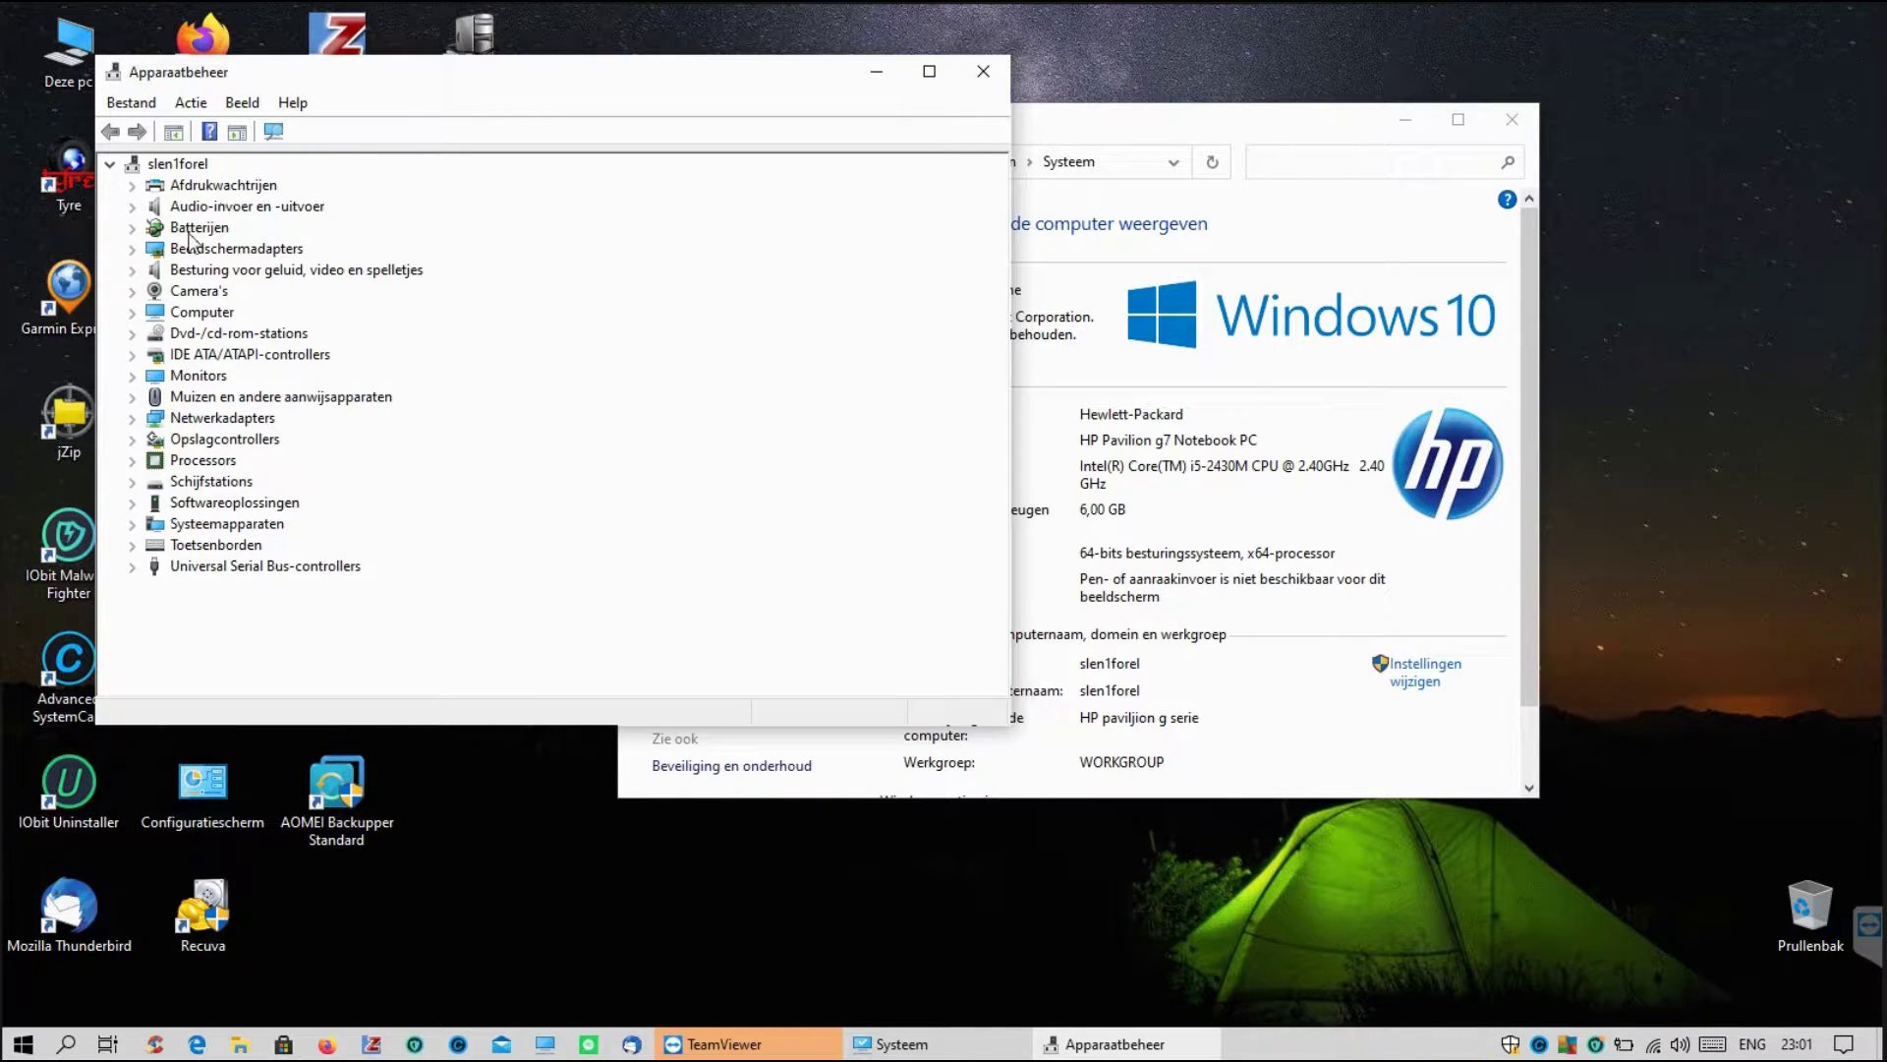
click(133, 249)
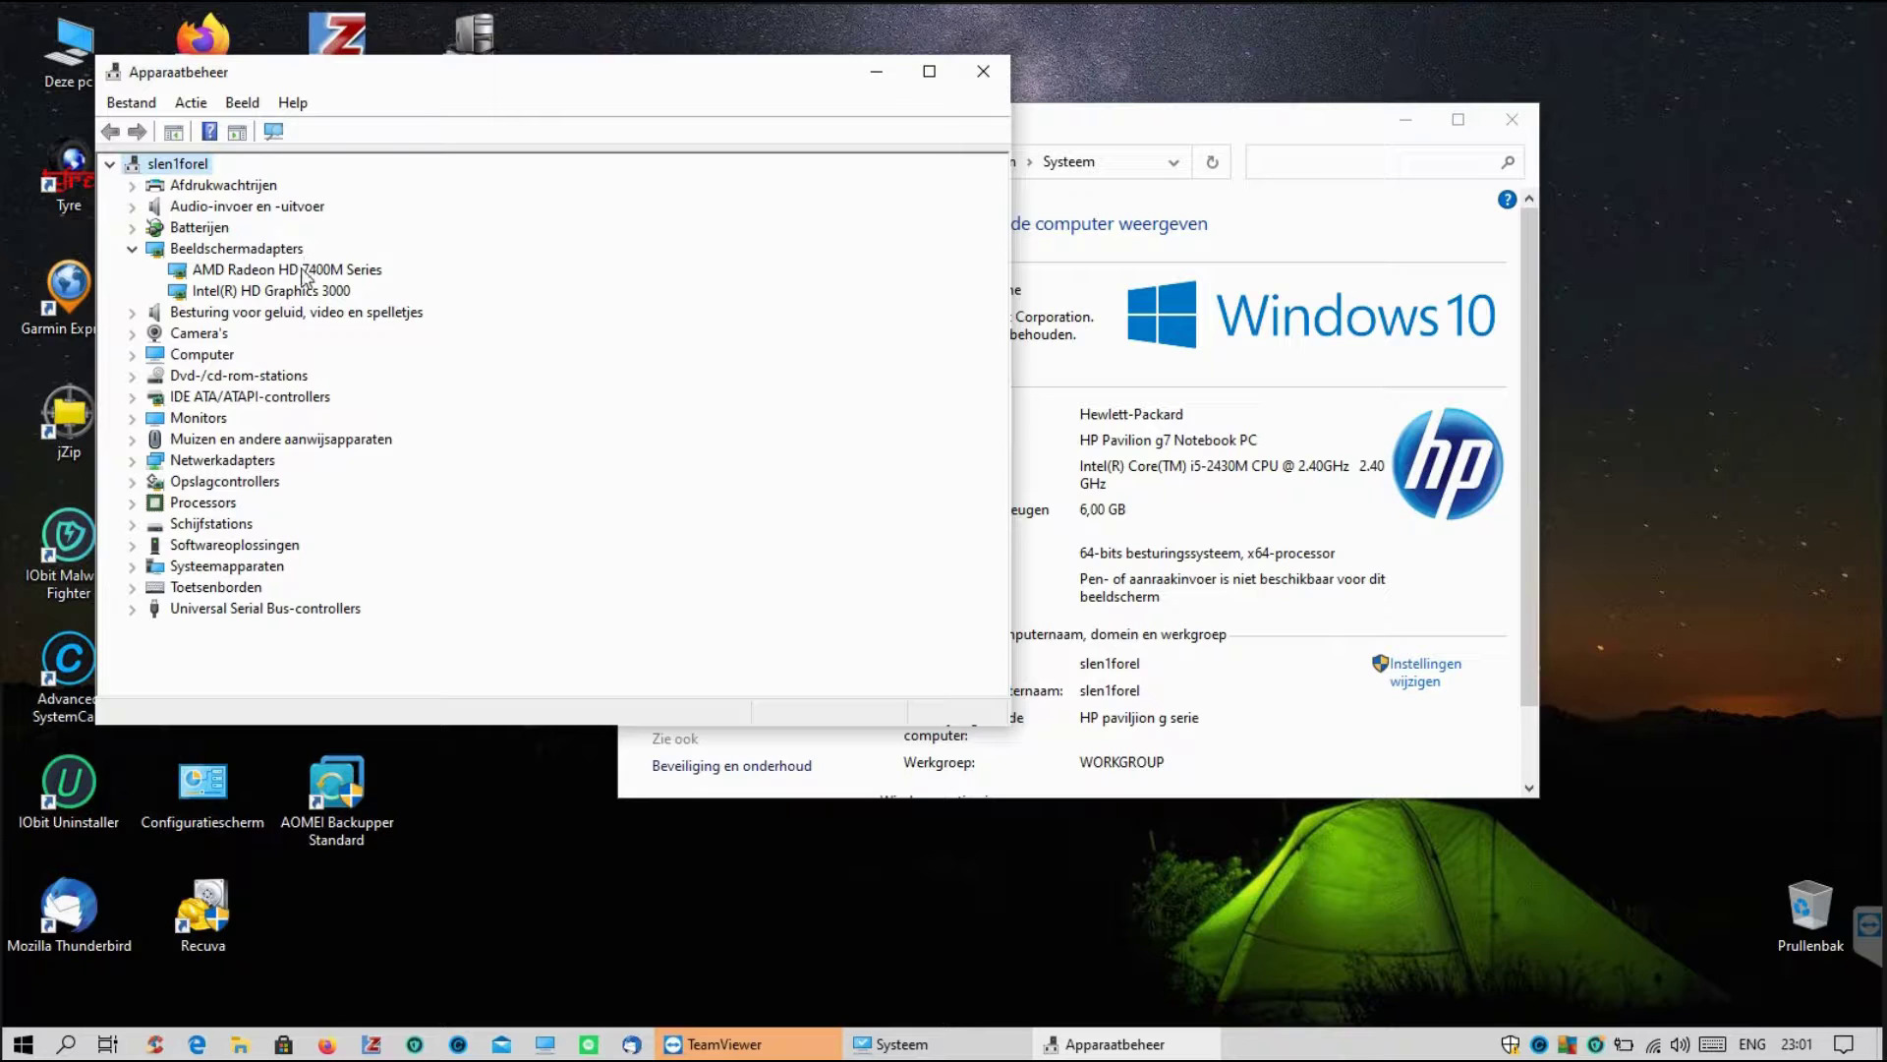
- Inspect the AMD Radeon HD 7400M Series and Intel(R) HD Graphics 3000 adapters, then close Device Manager
click(301, 272)
click(364, 291)
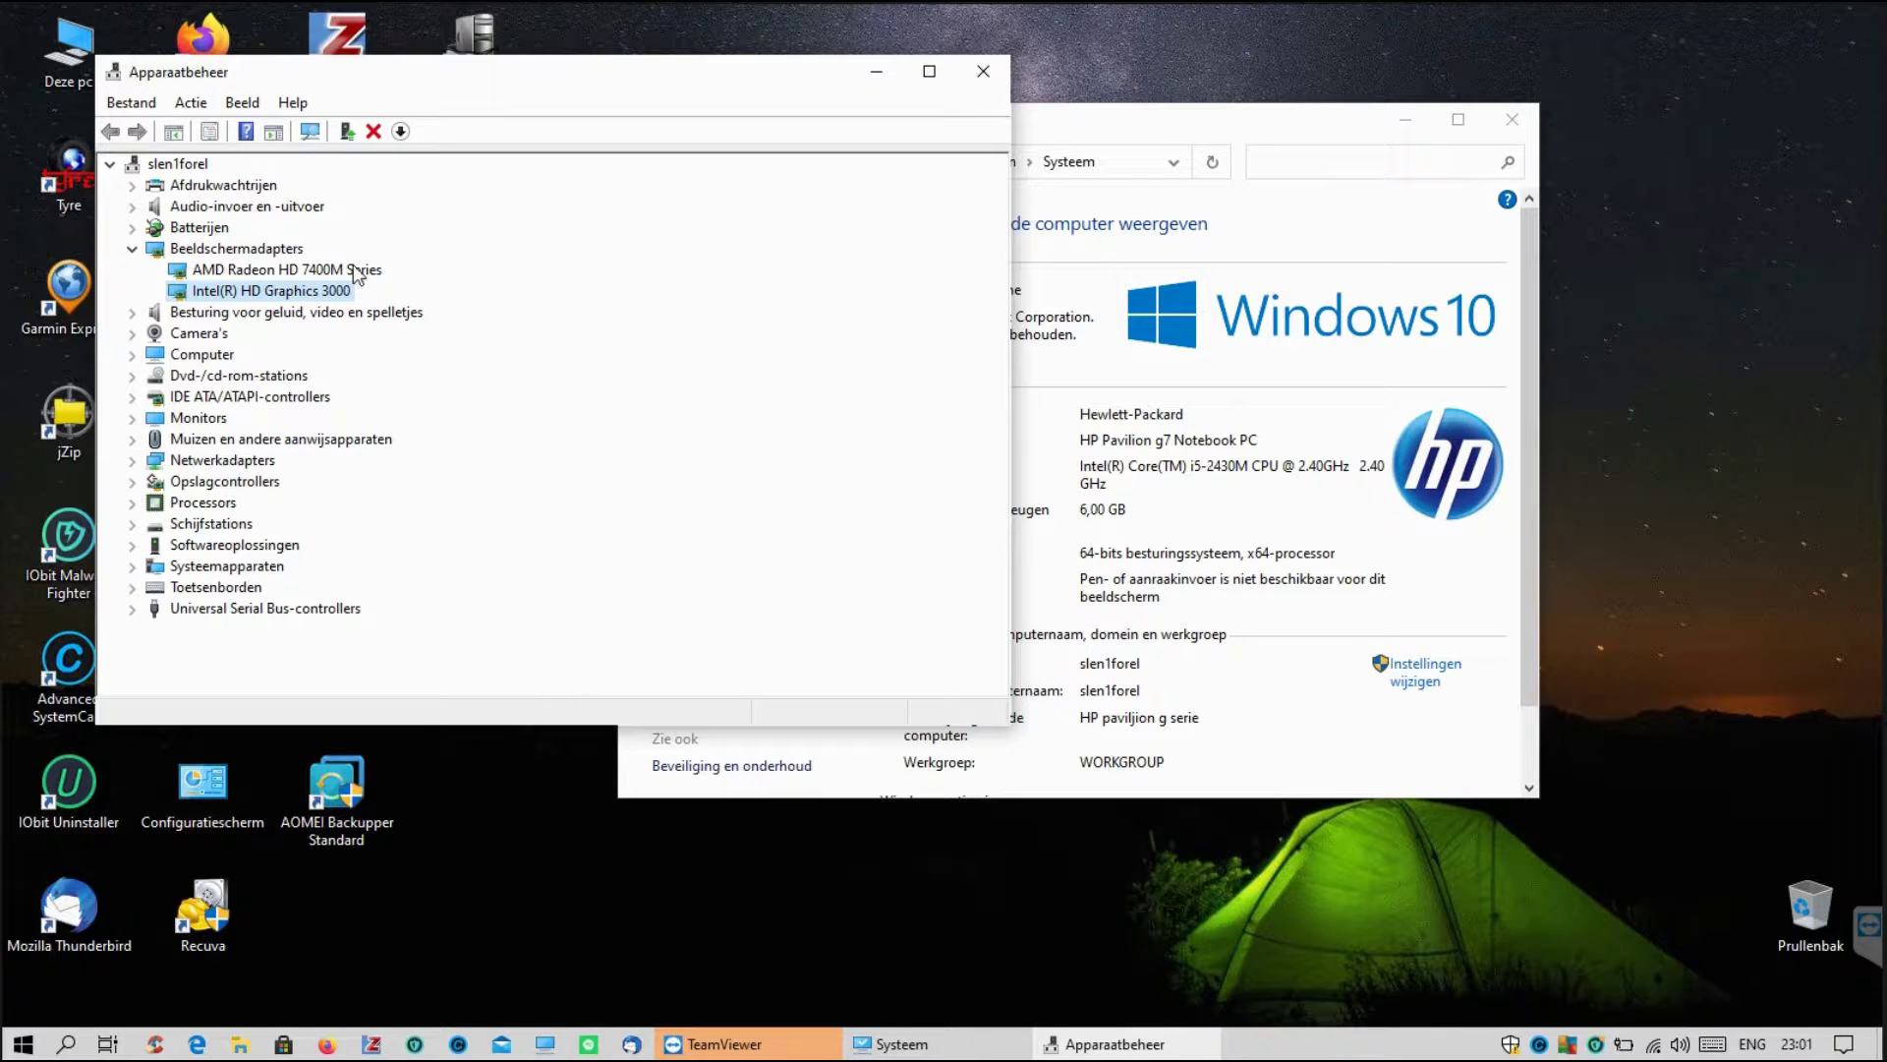
click(354, 270)
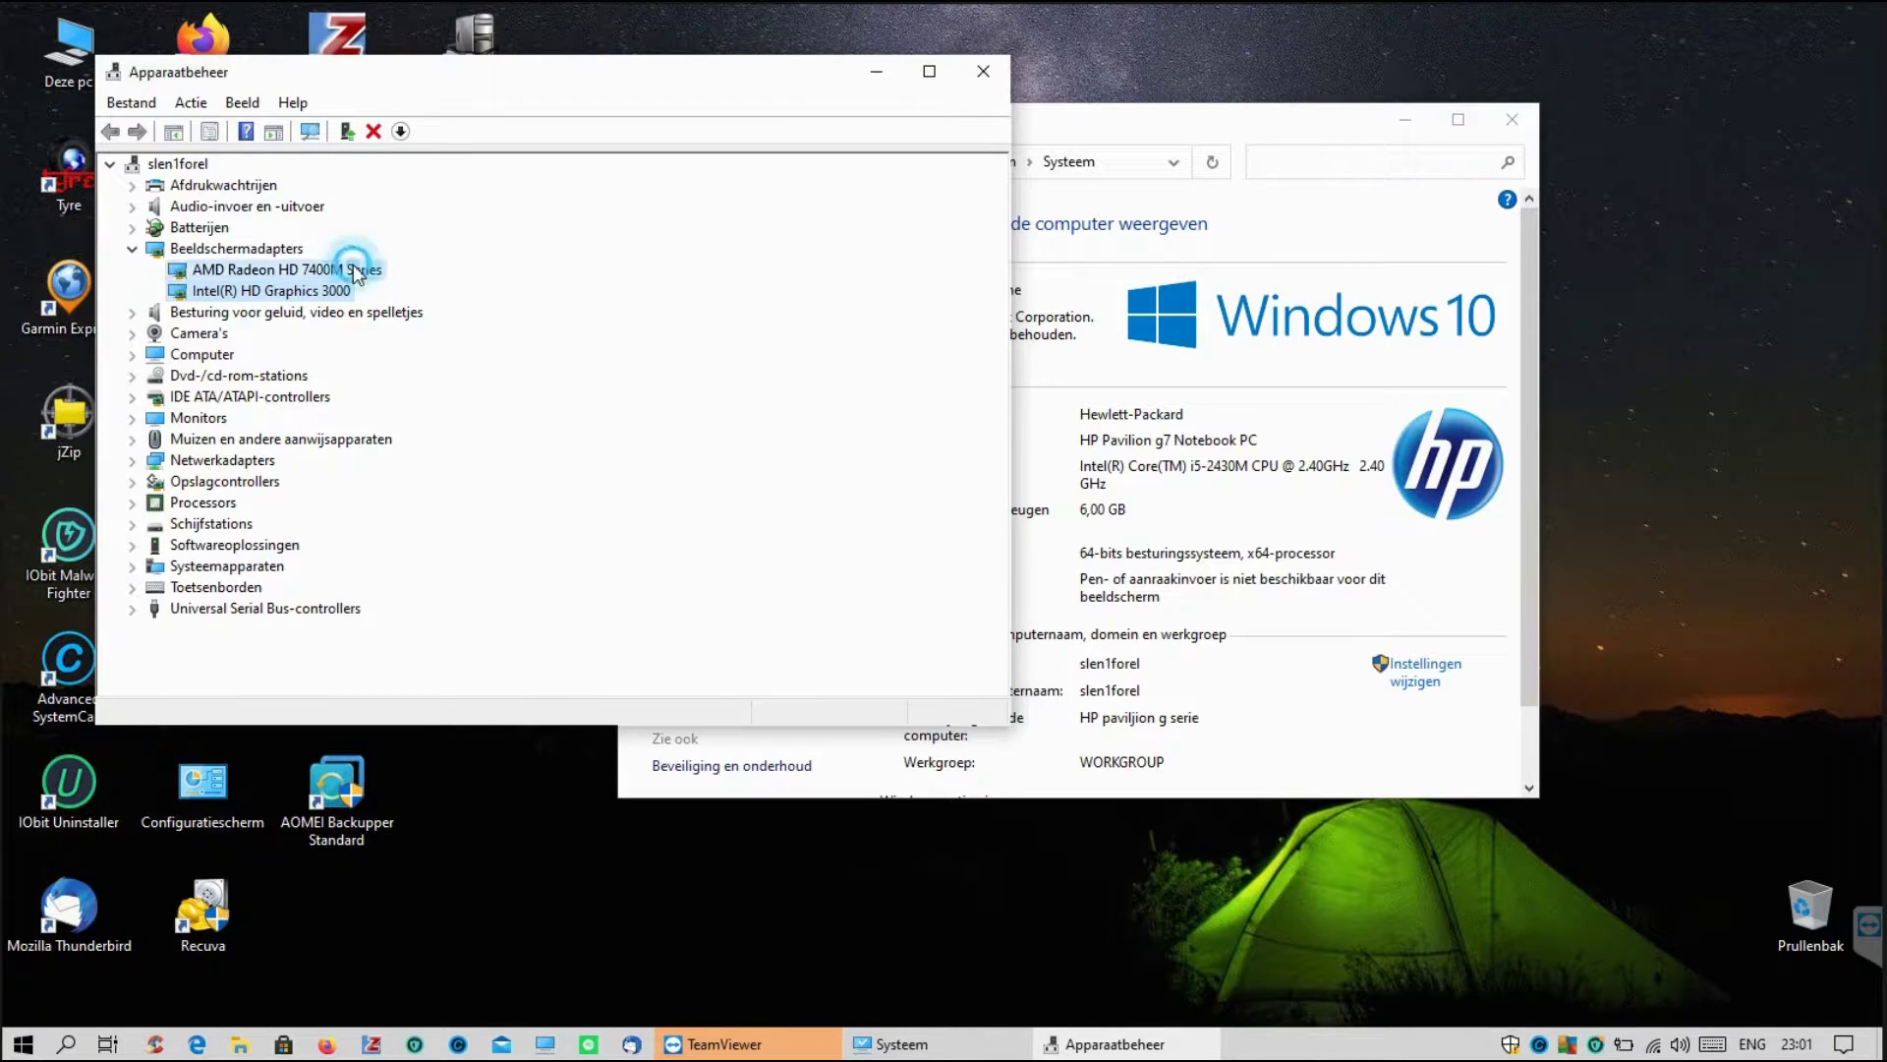
click(274, 297)
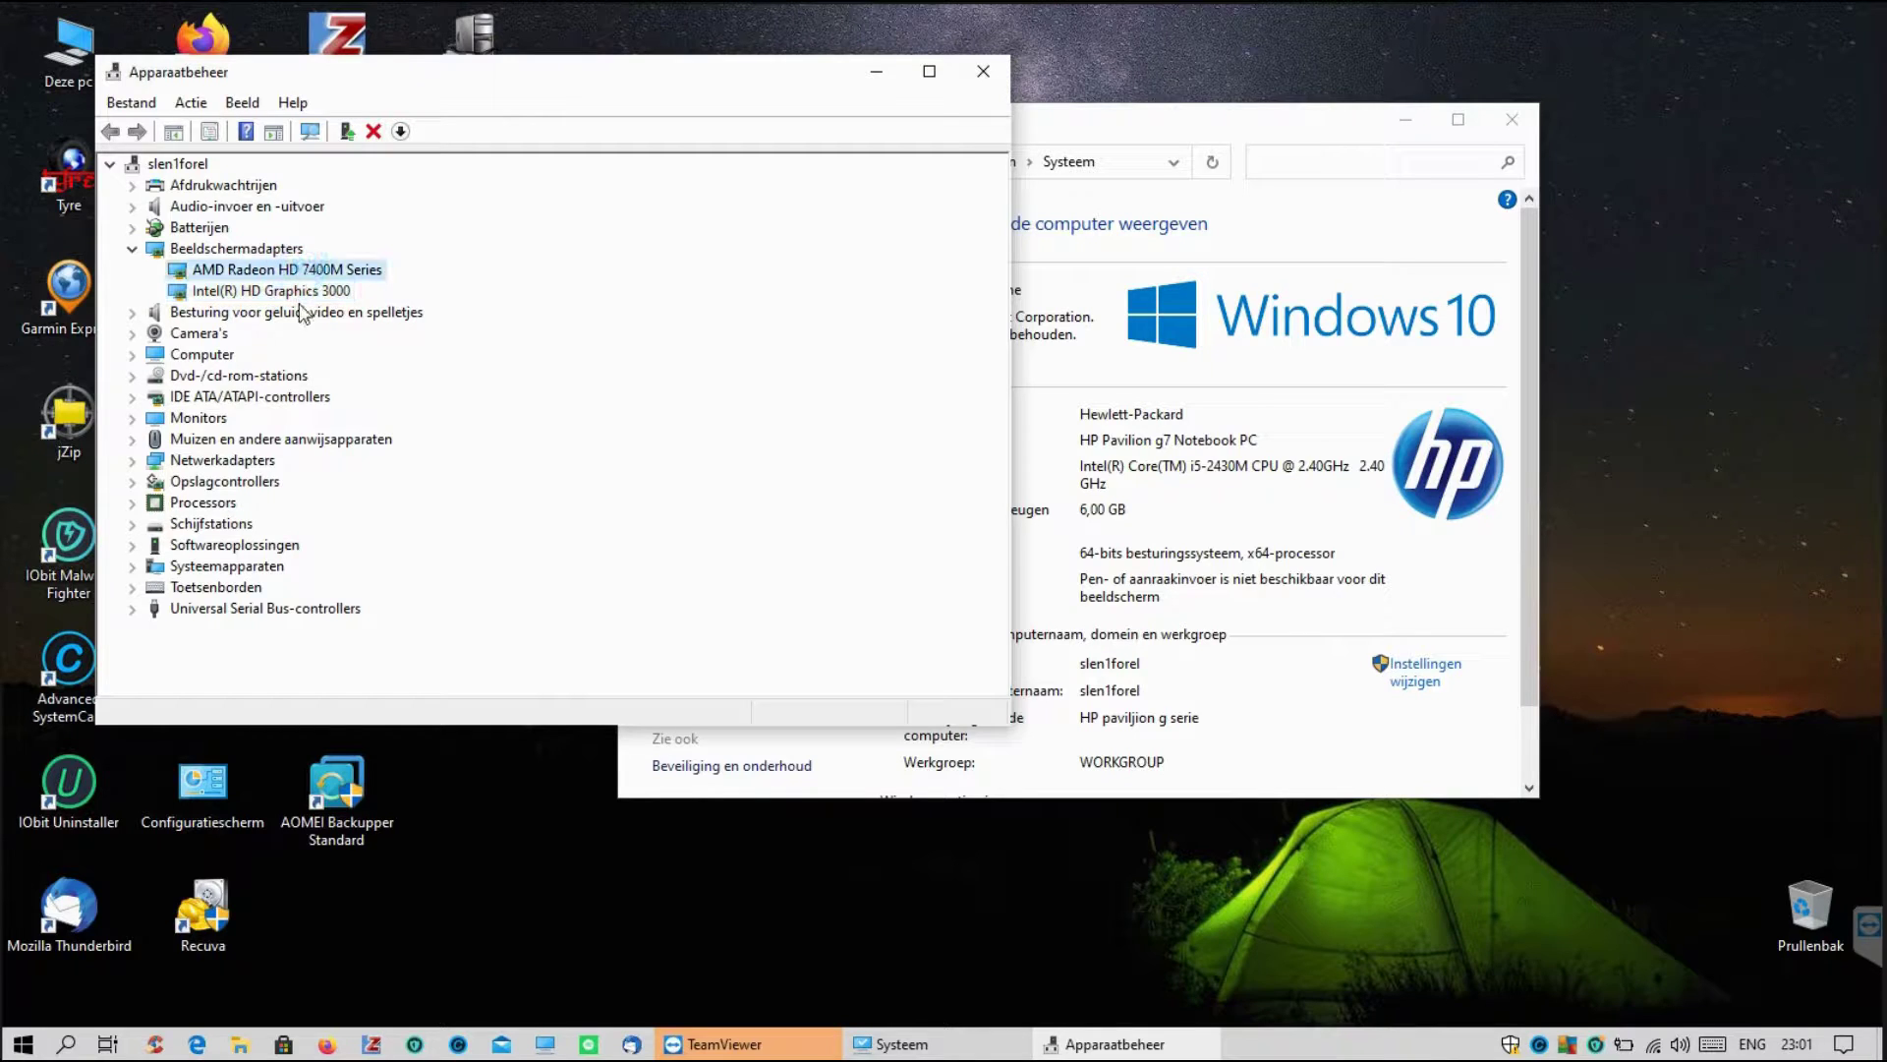
click(305, 292)
click(346, 270)
click(319, 291)
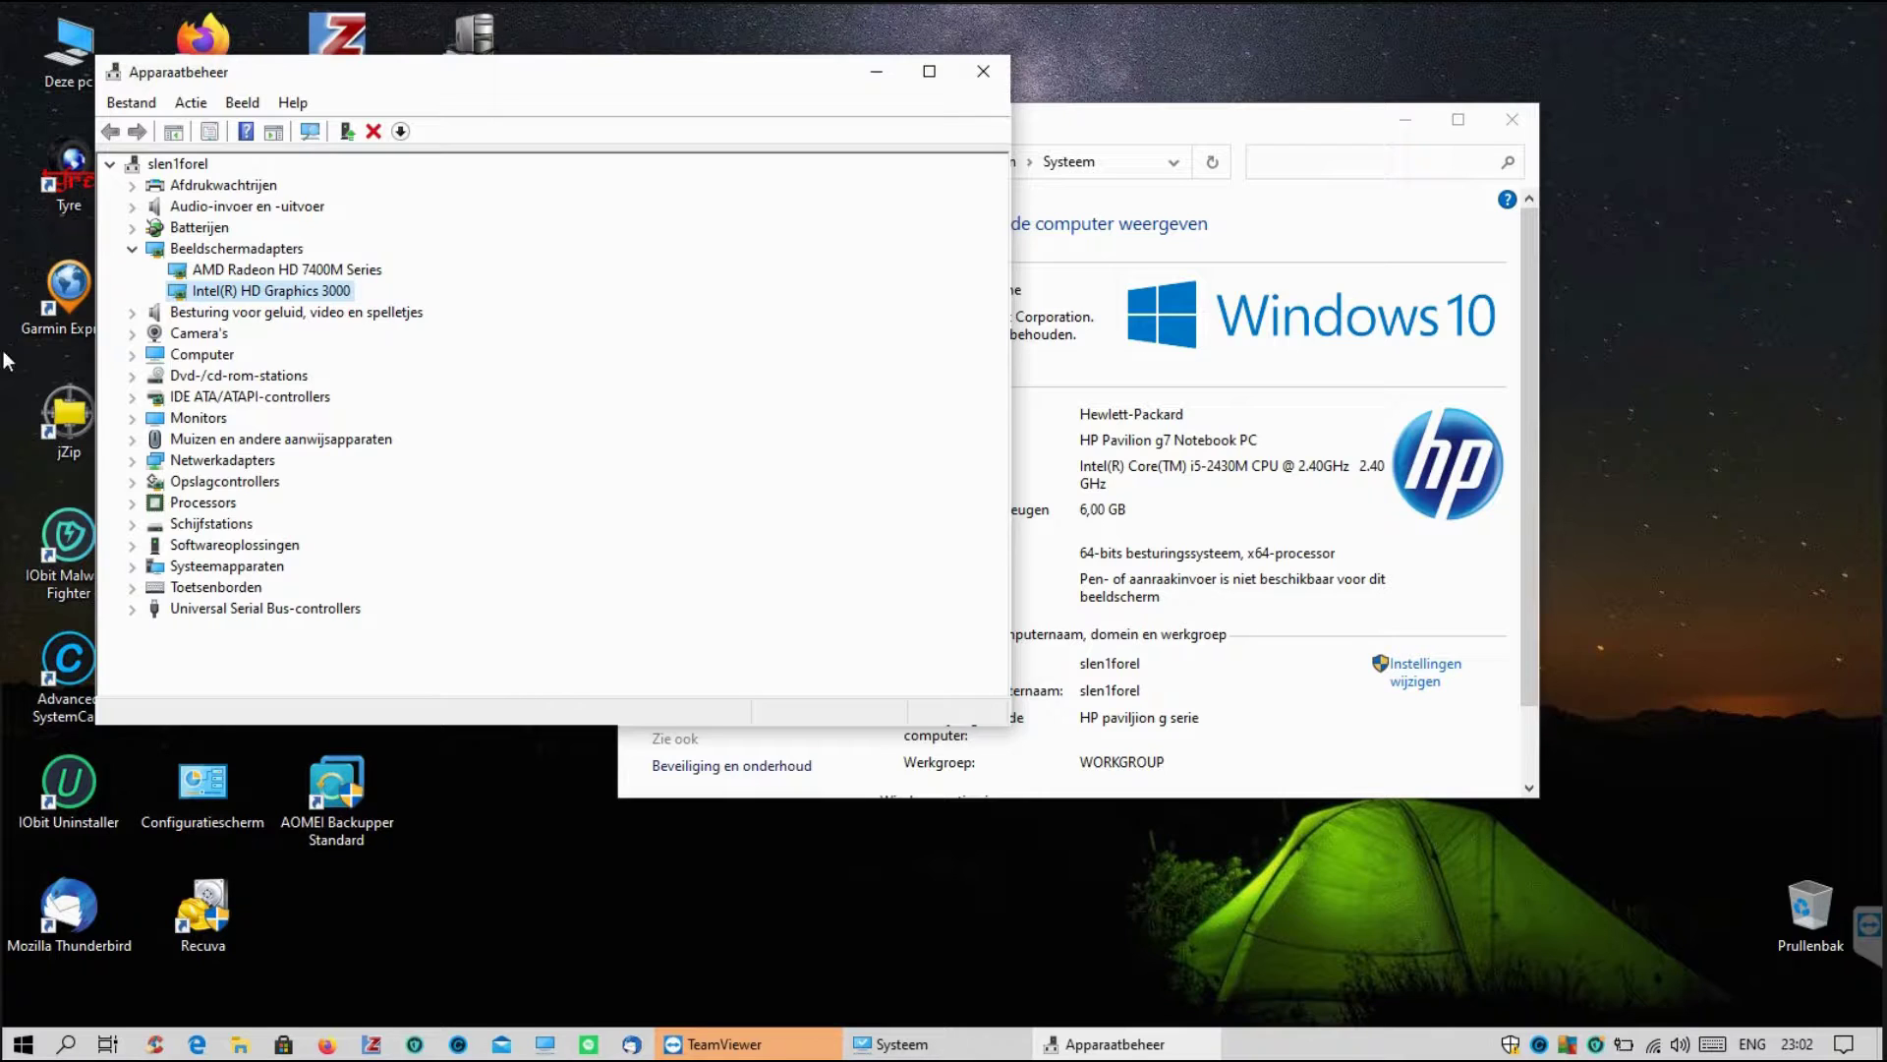
click(218, 268)
click(251, 291)
click(256, 270)
click(254, 291)
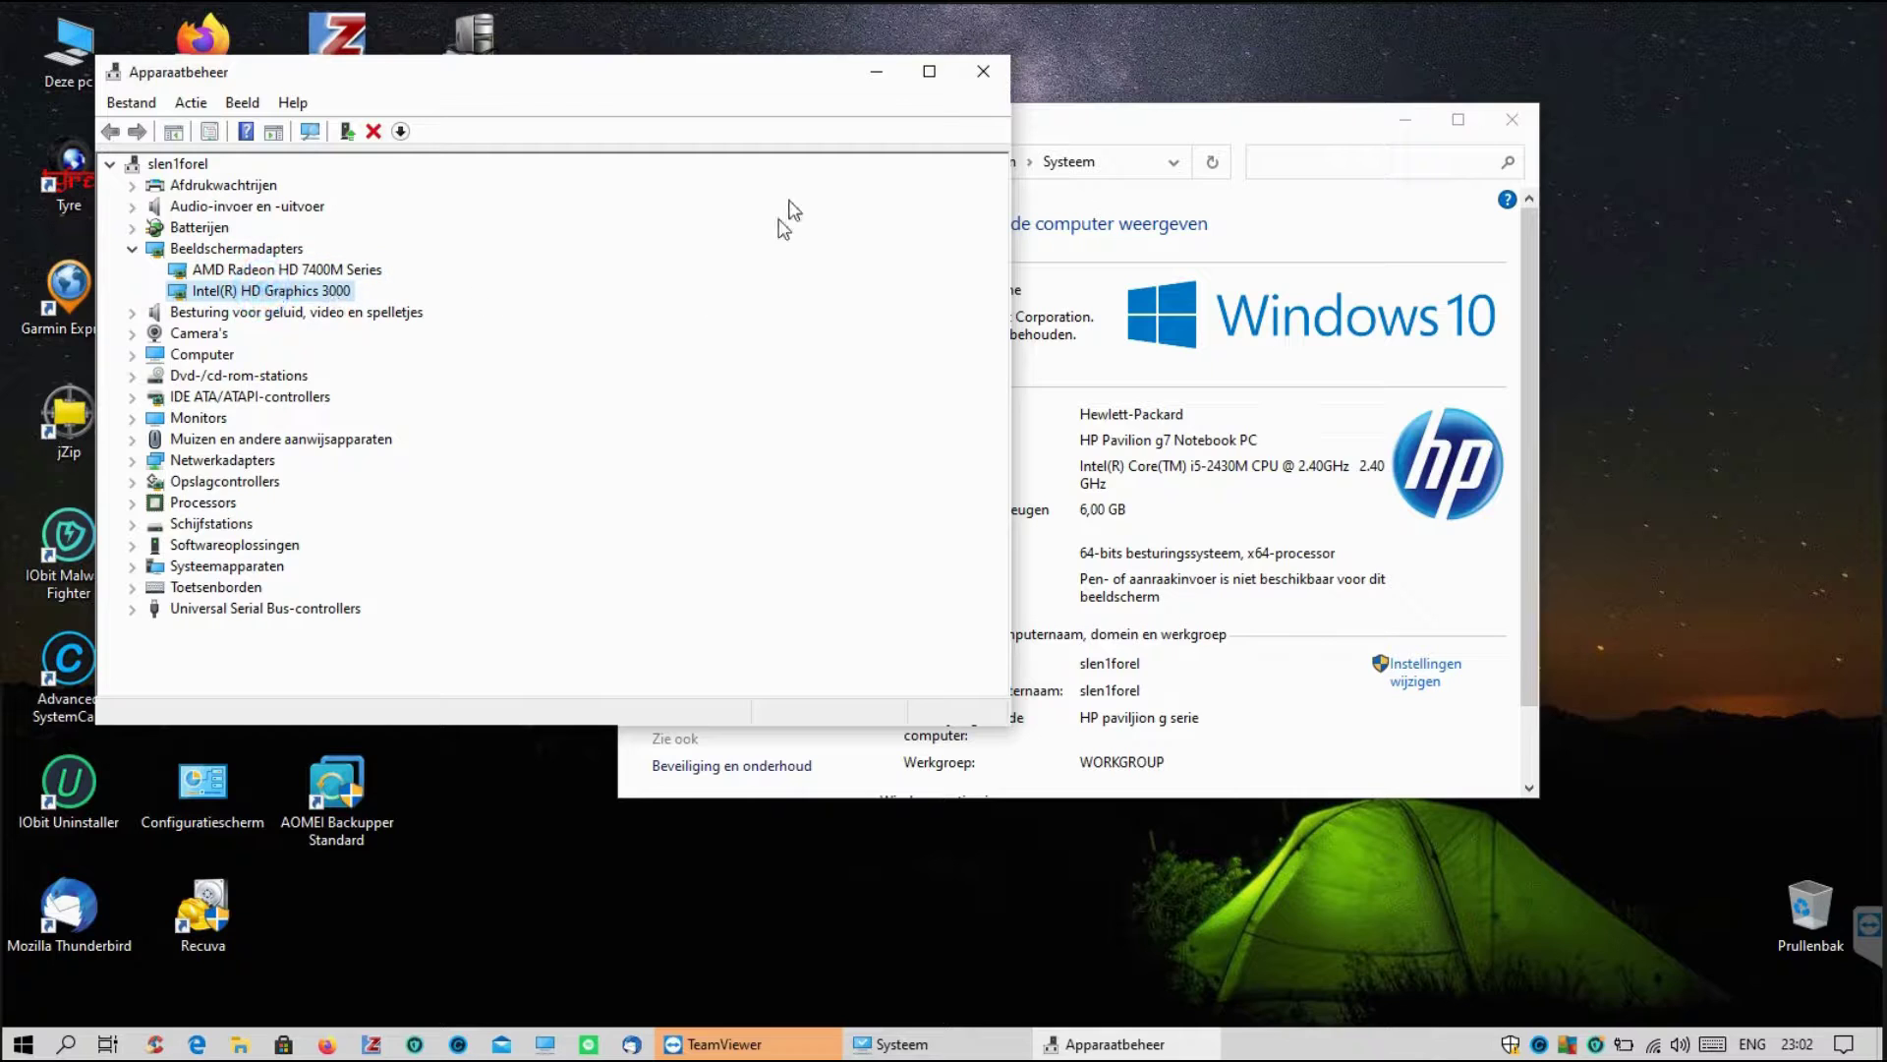
click(980, 71)
- Close the System window and open the desktop steps.txt file in Notepad
click(1504, 118)
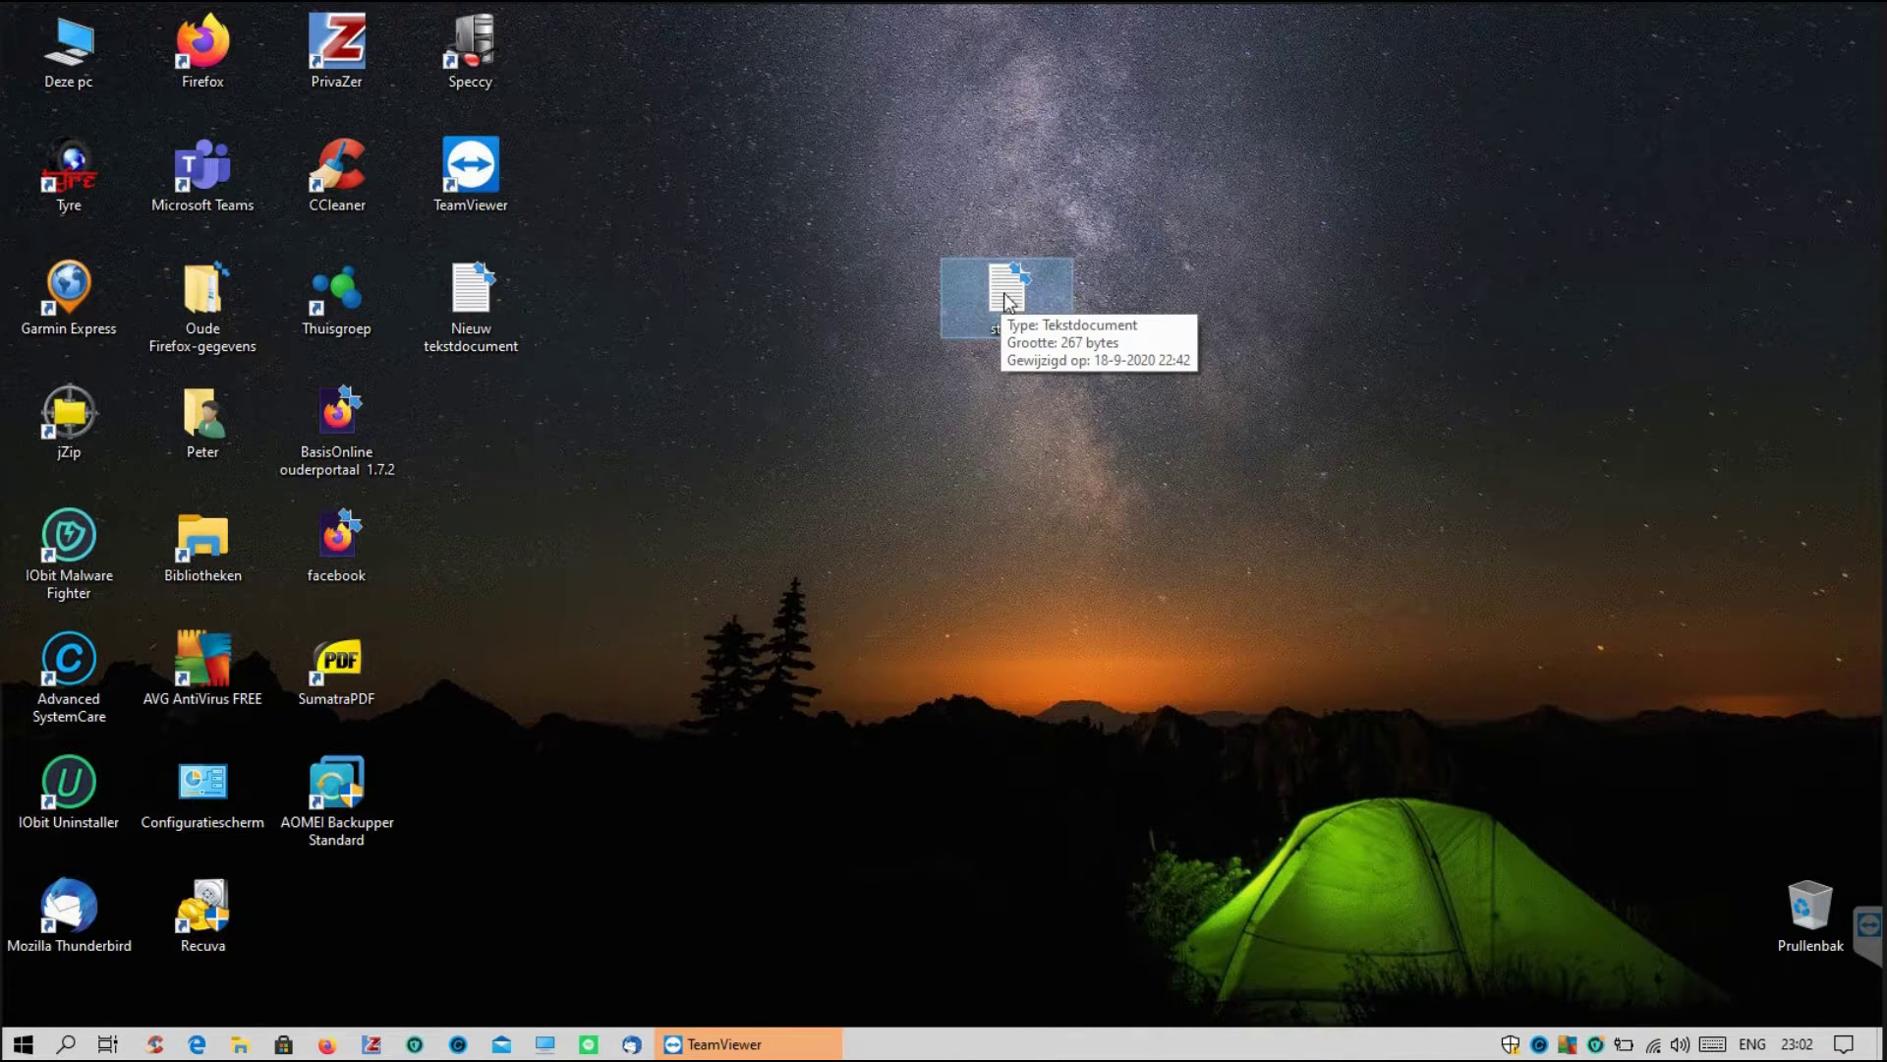
double_click(1009, 297)
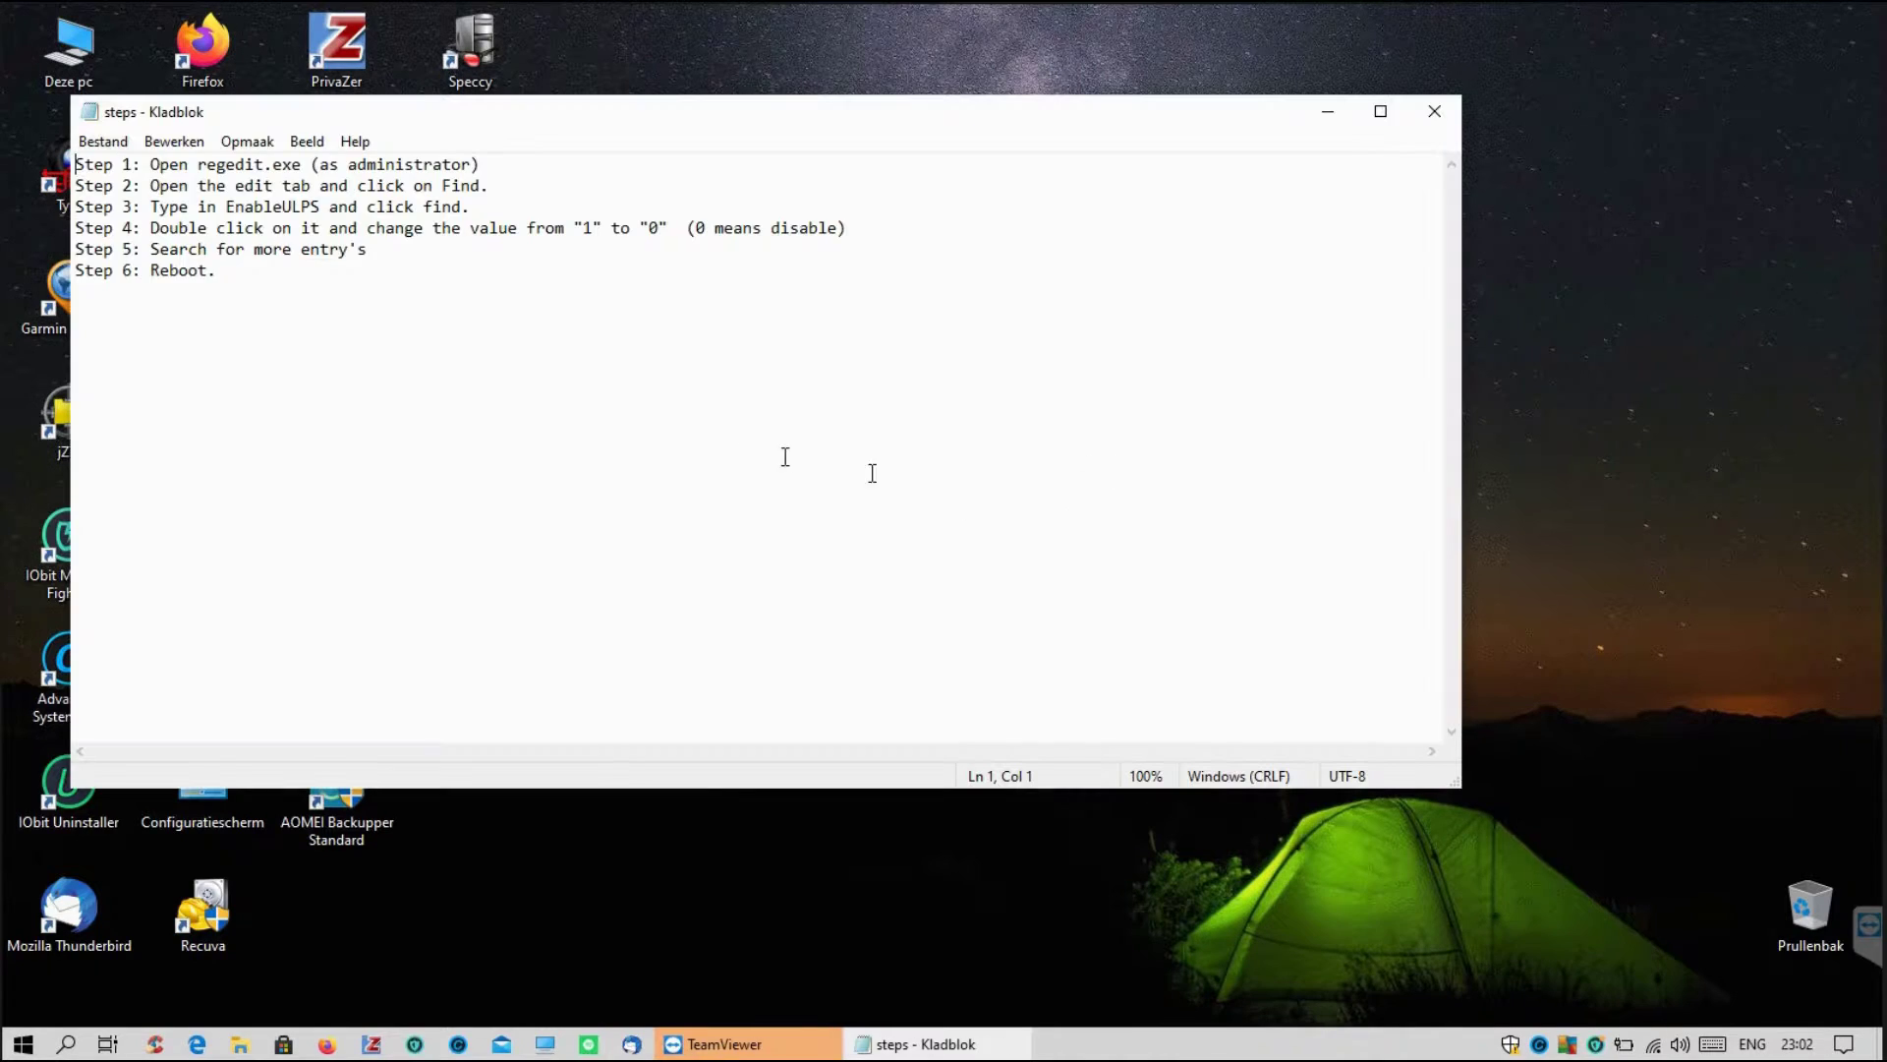
drag(472, 111, 864, 179)
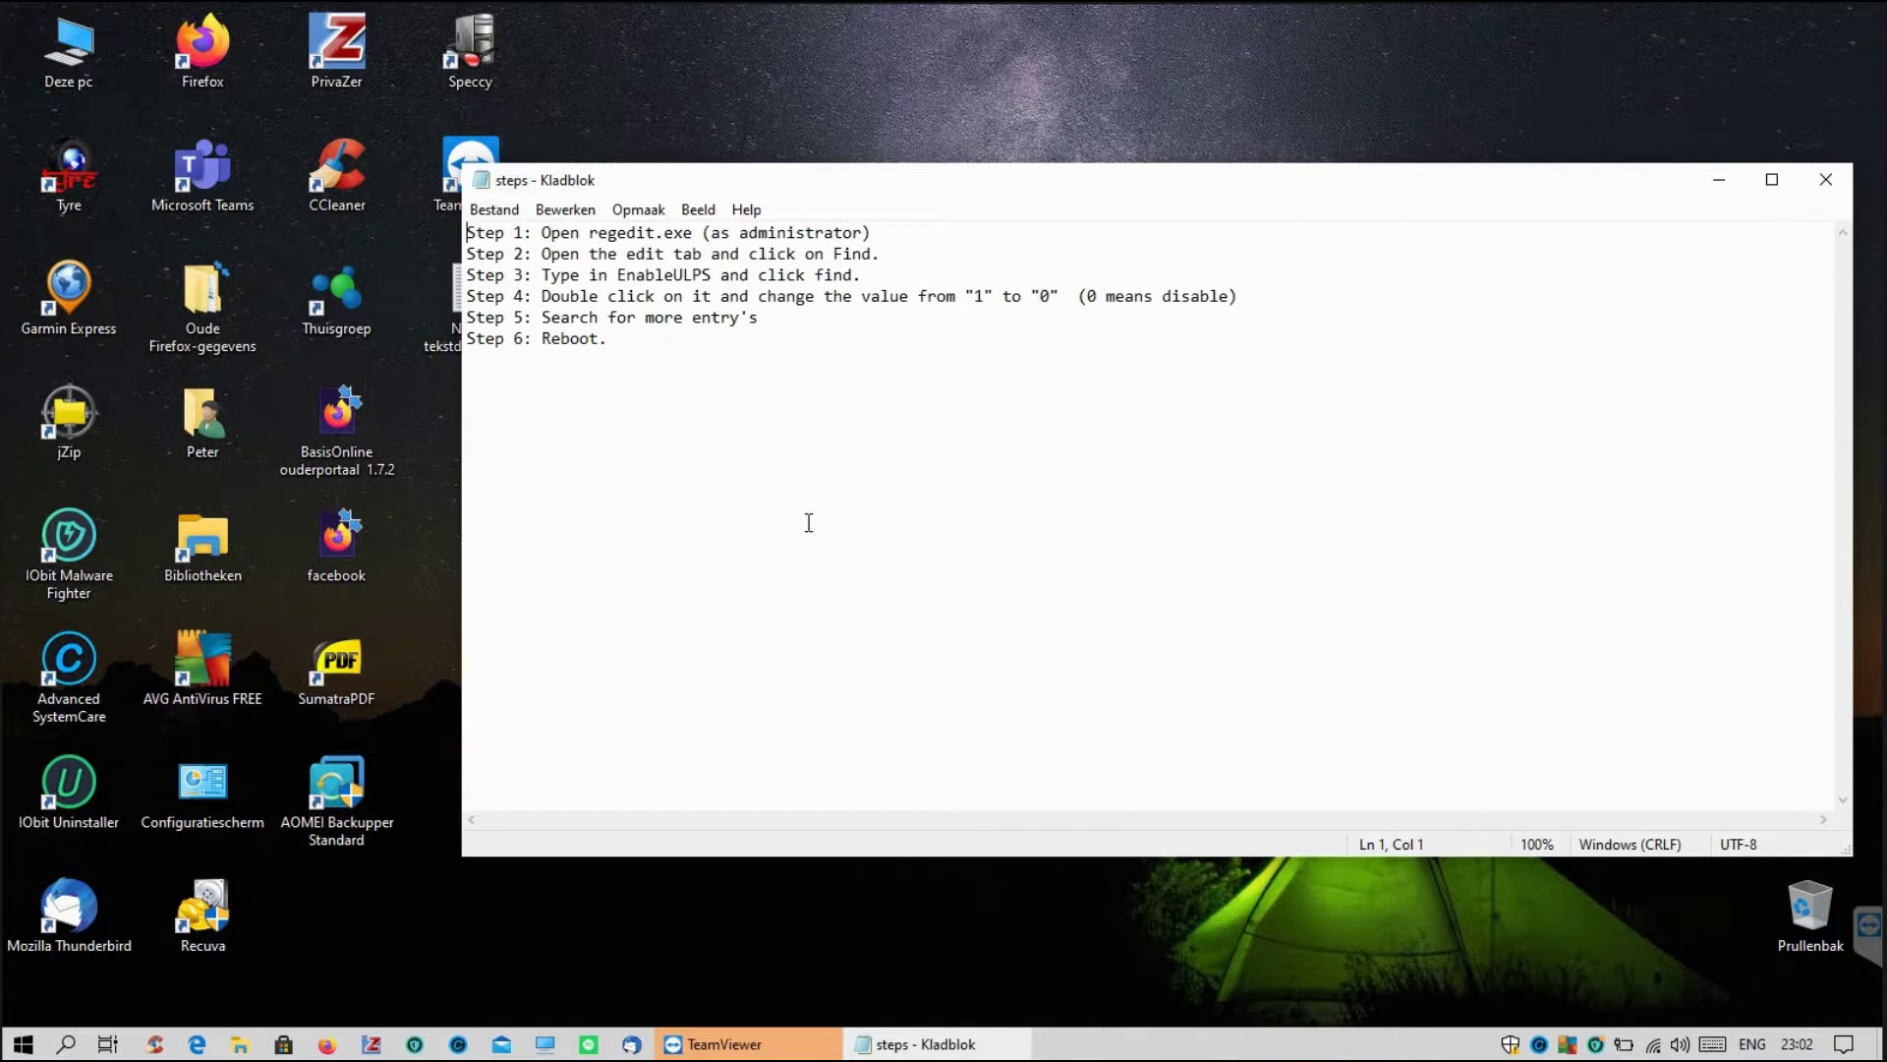
click(66, 1046)
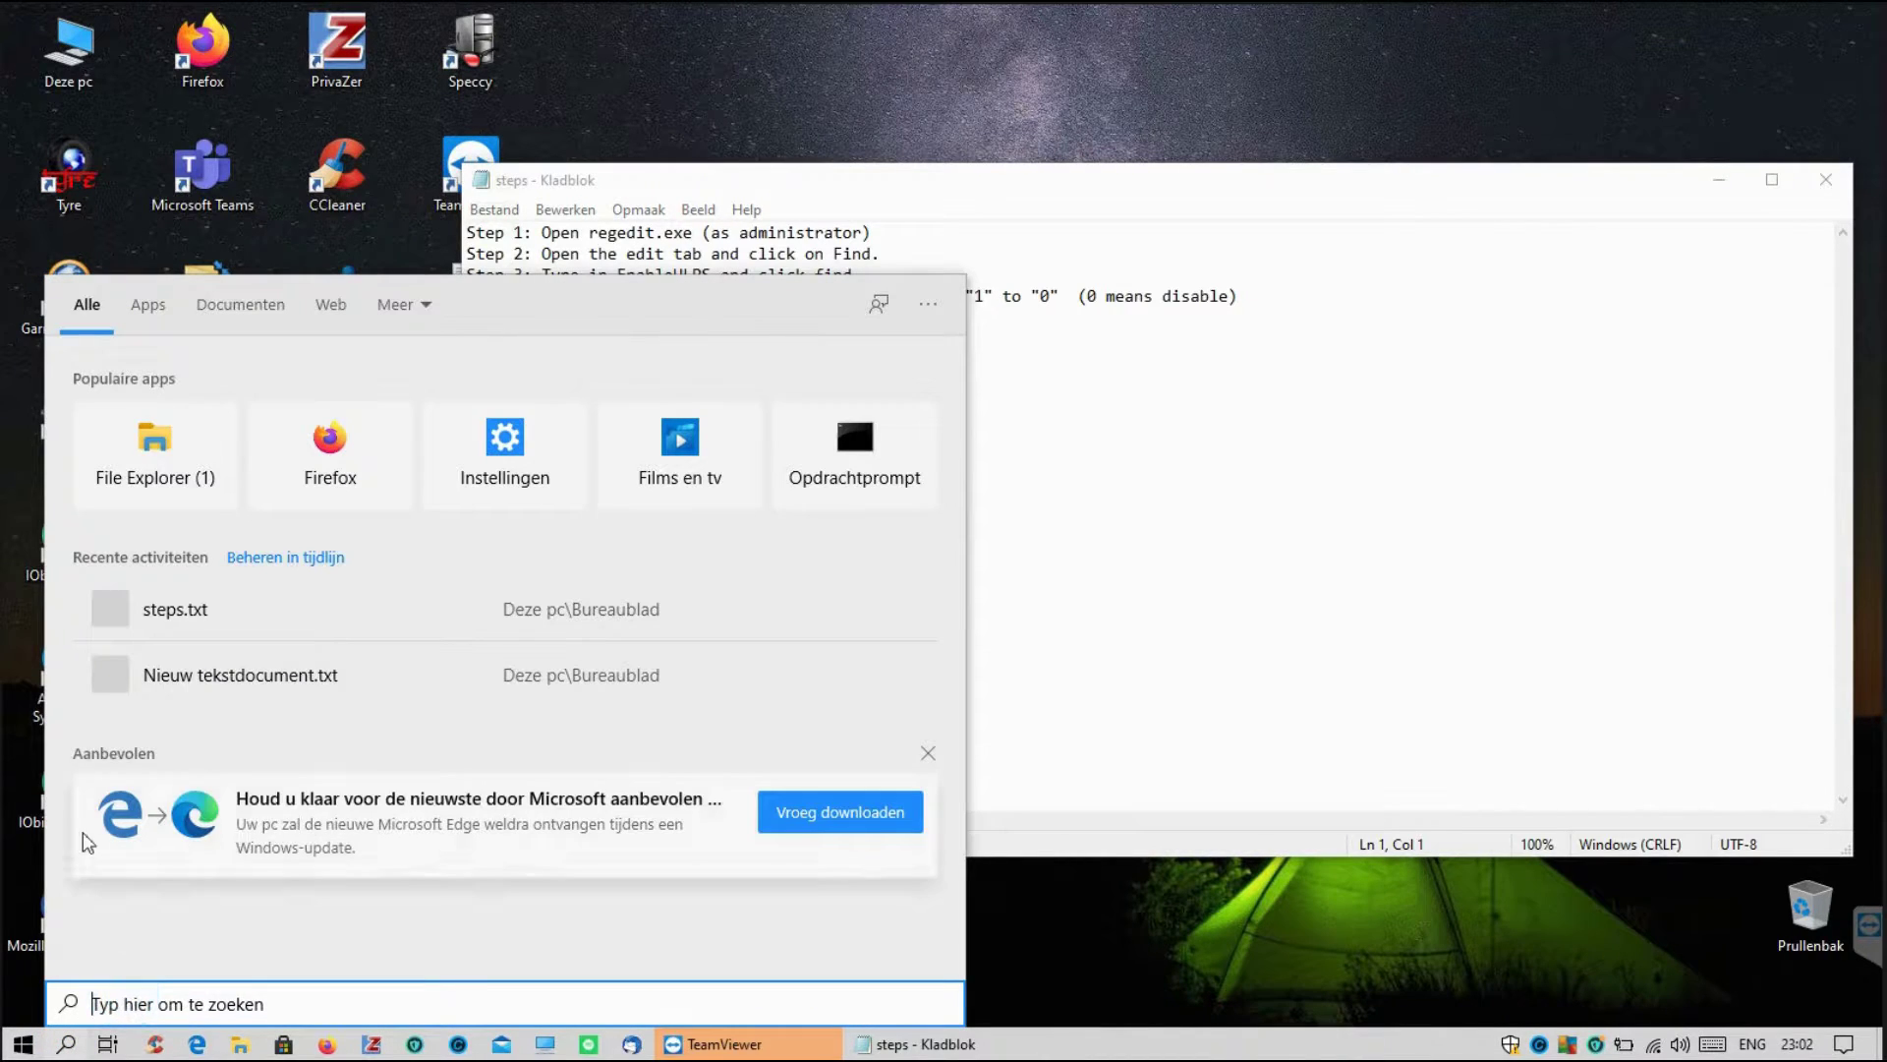
- Launch regedit.exe from Windows Search as administrator, approving the UAC prompt
text(reged)
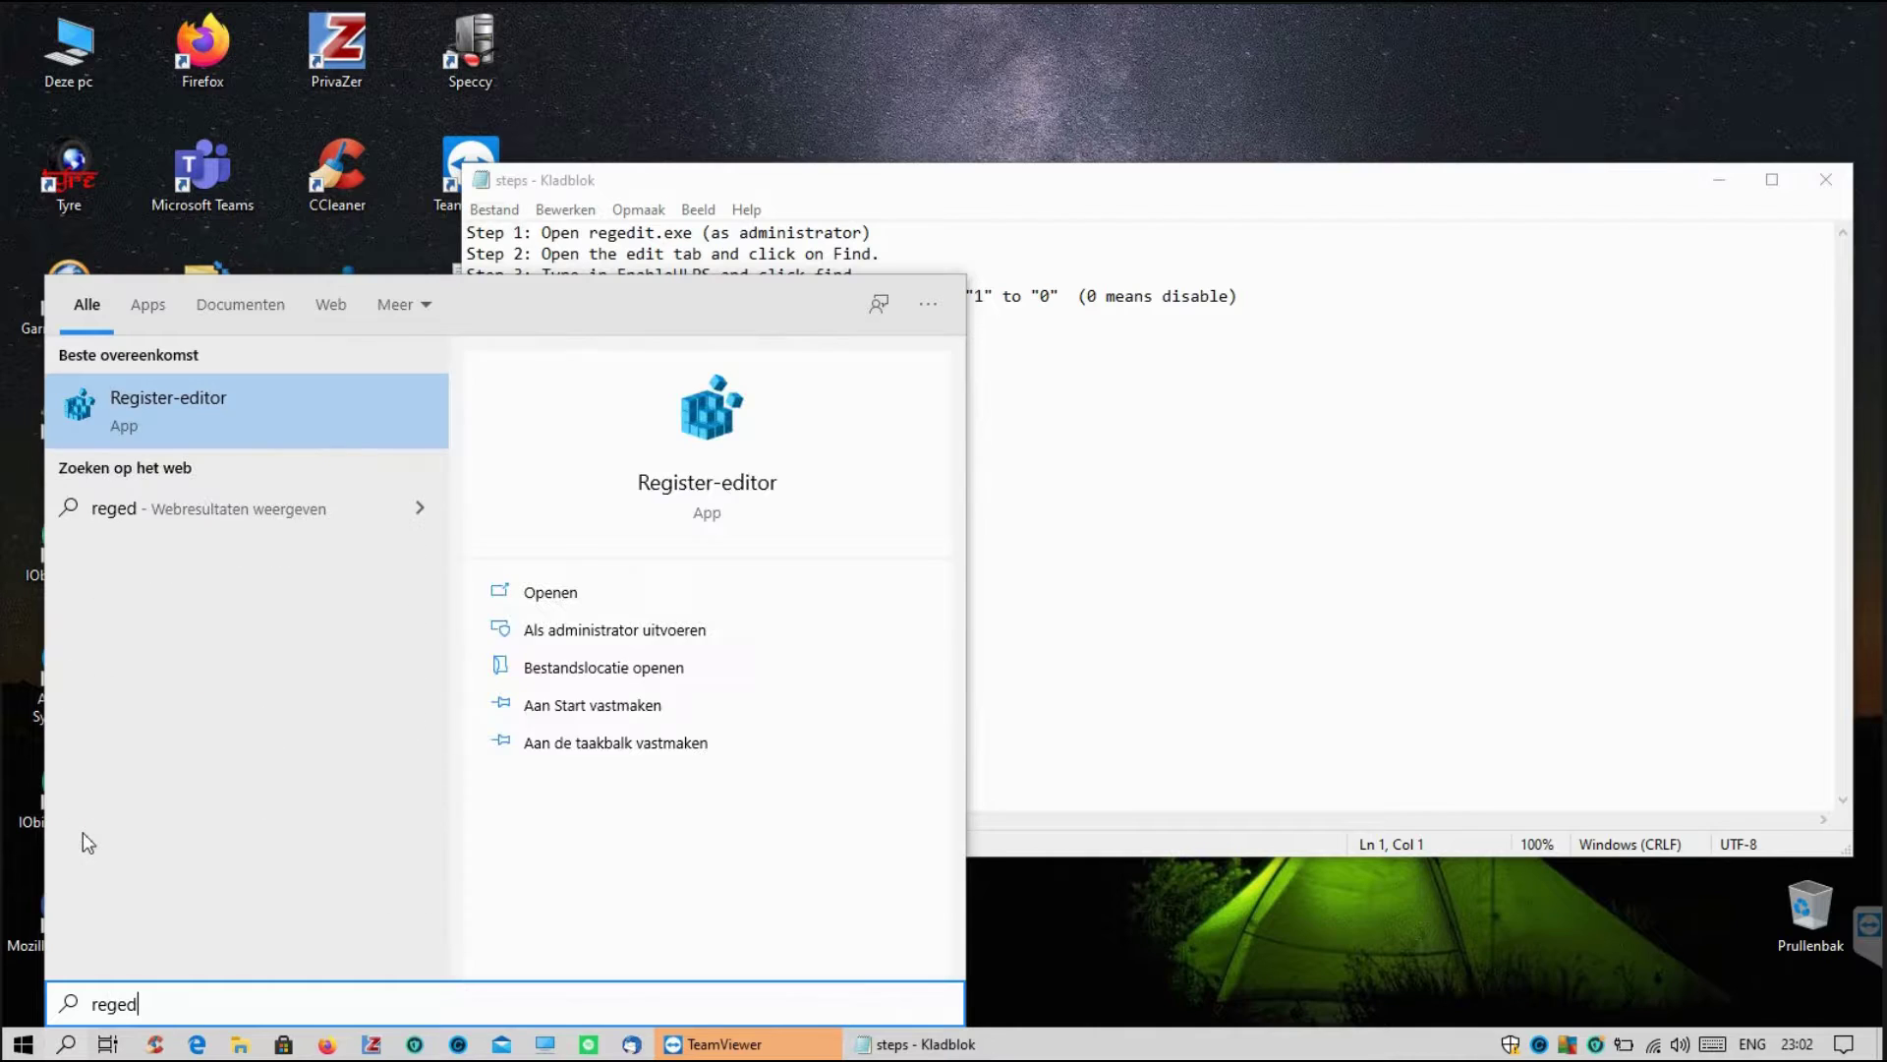
text(it.exe)
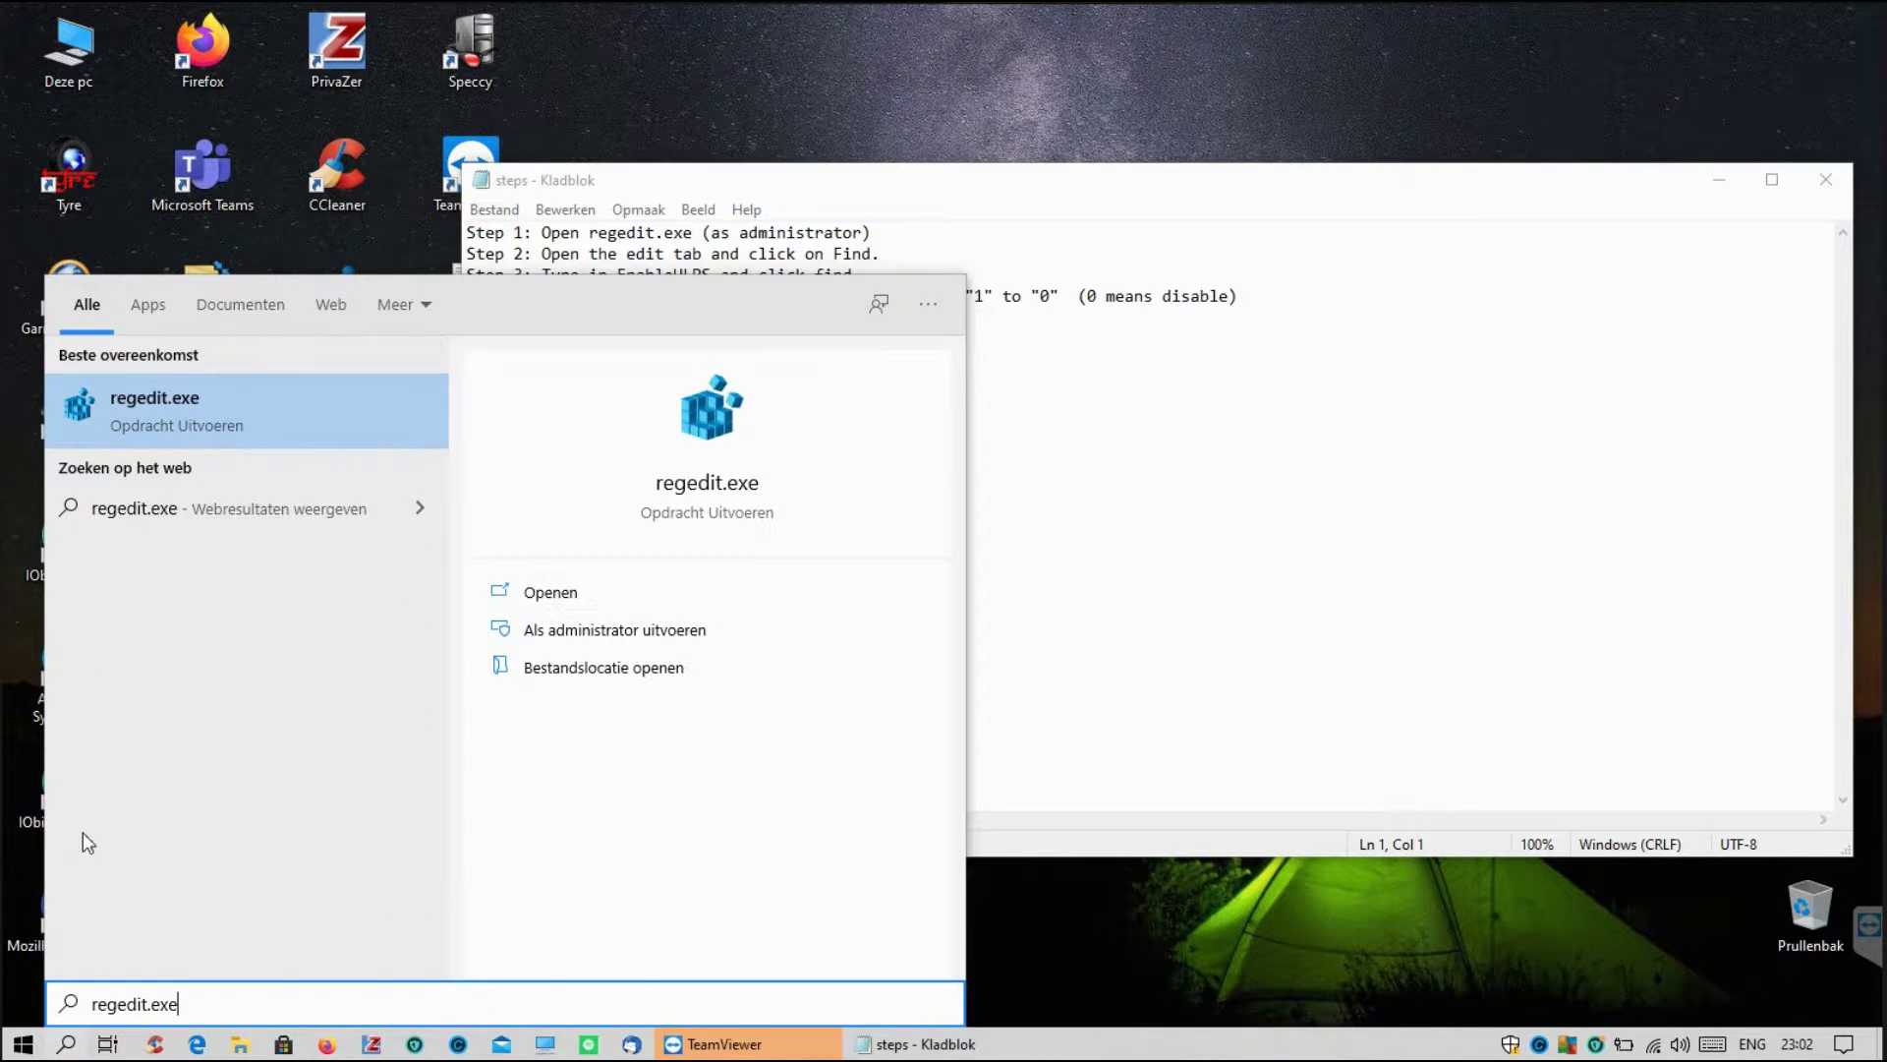
right_click(200, 406)
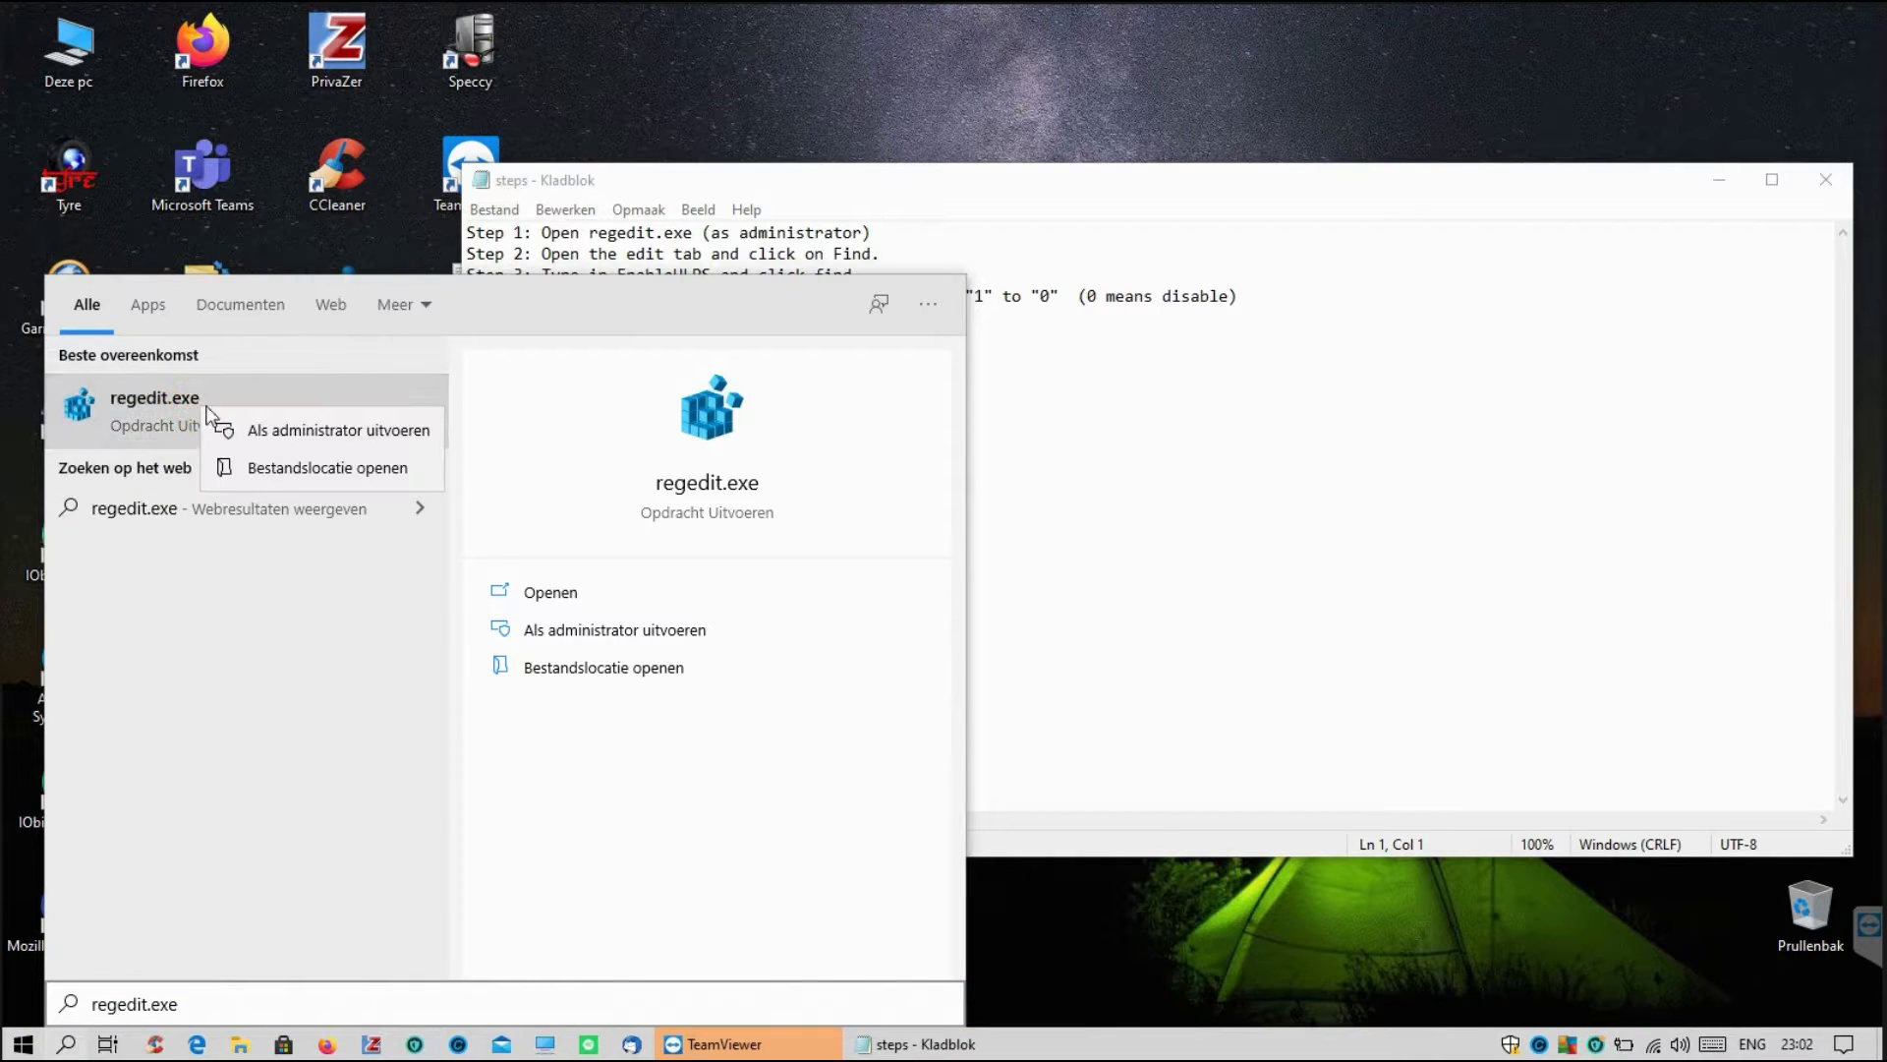
click(300, 439)
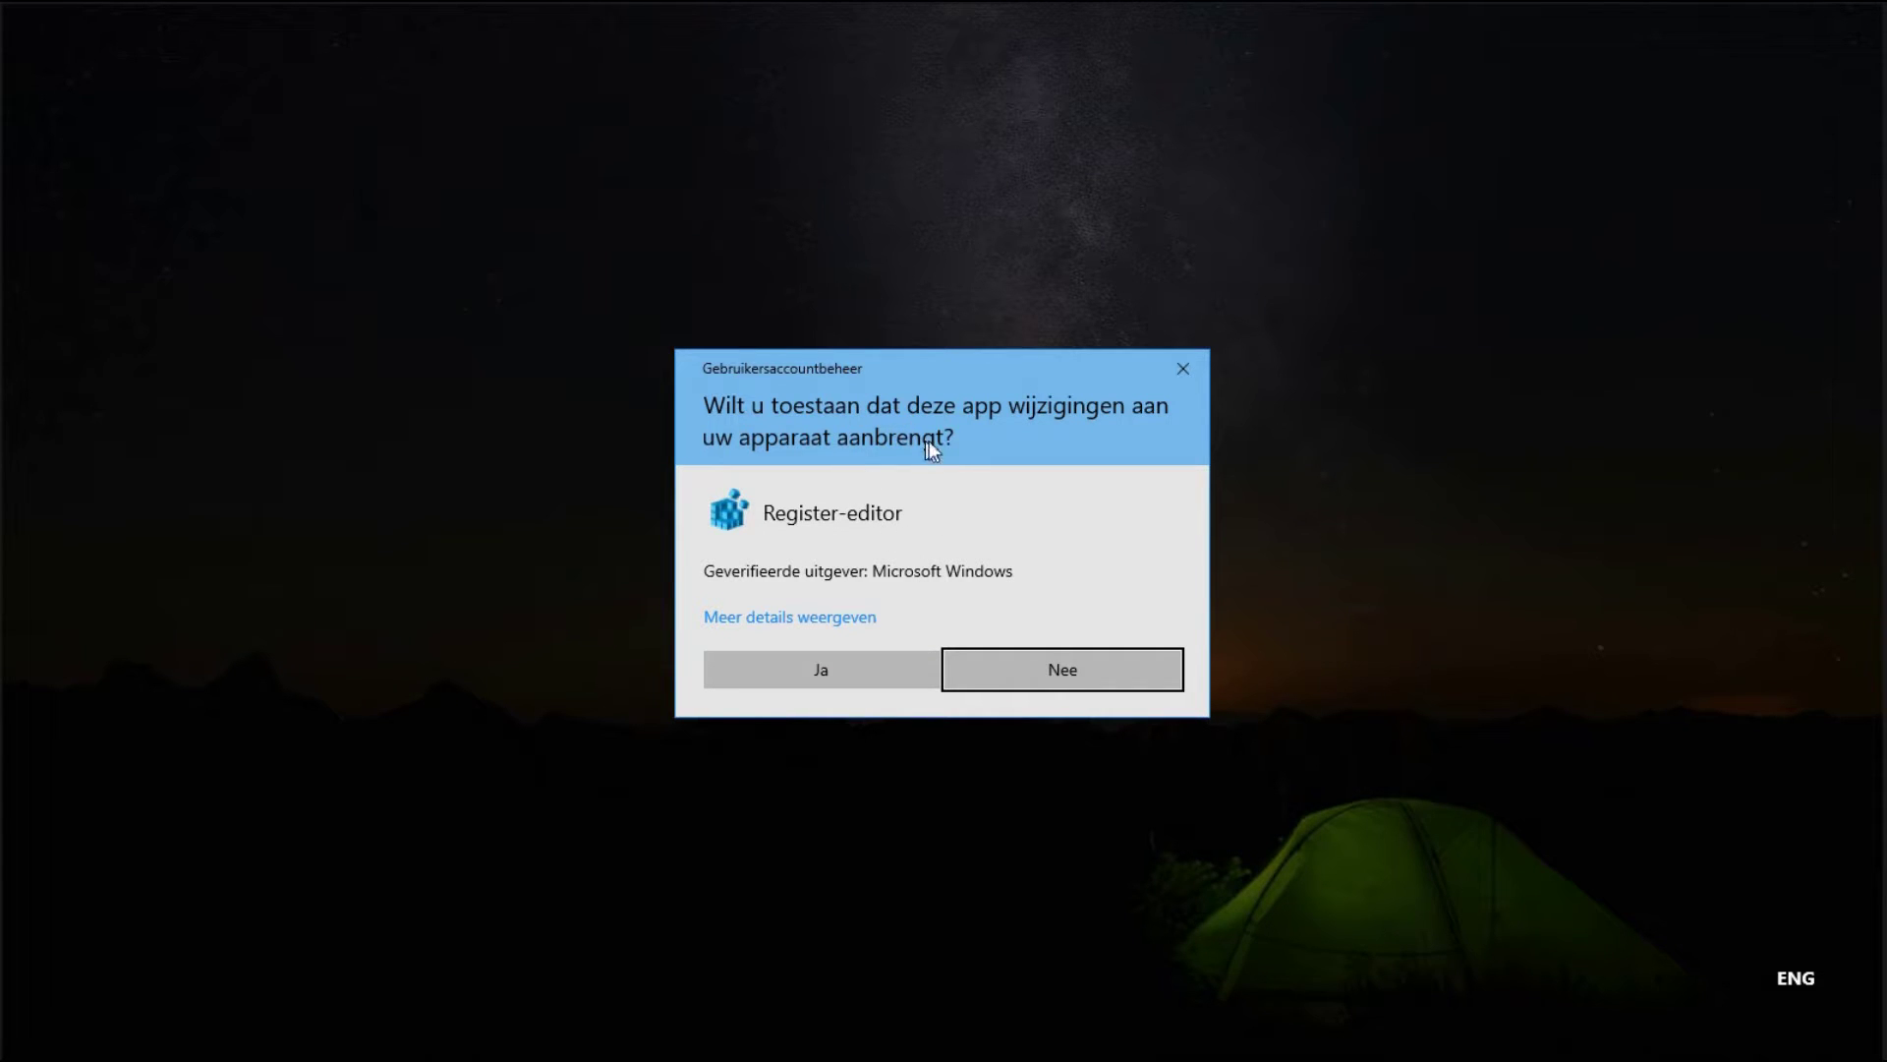
click(839, 669)
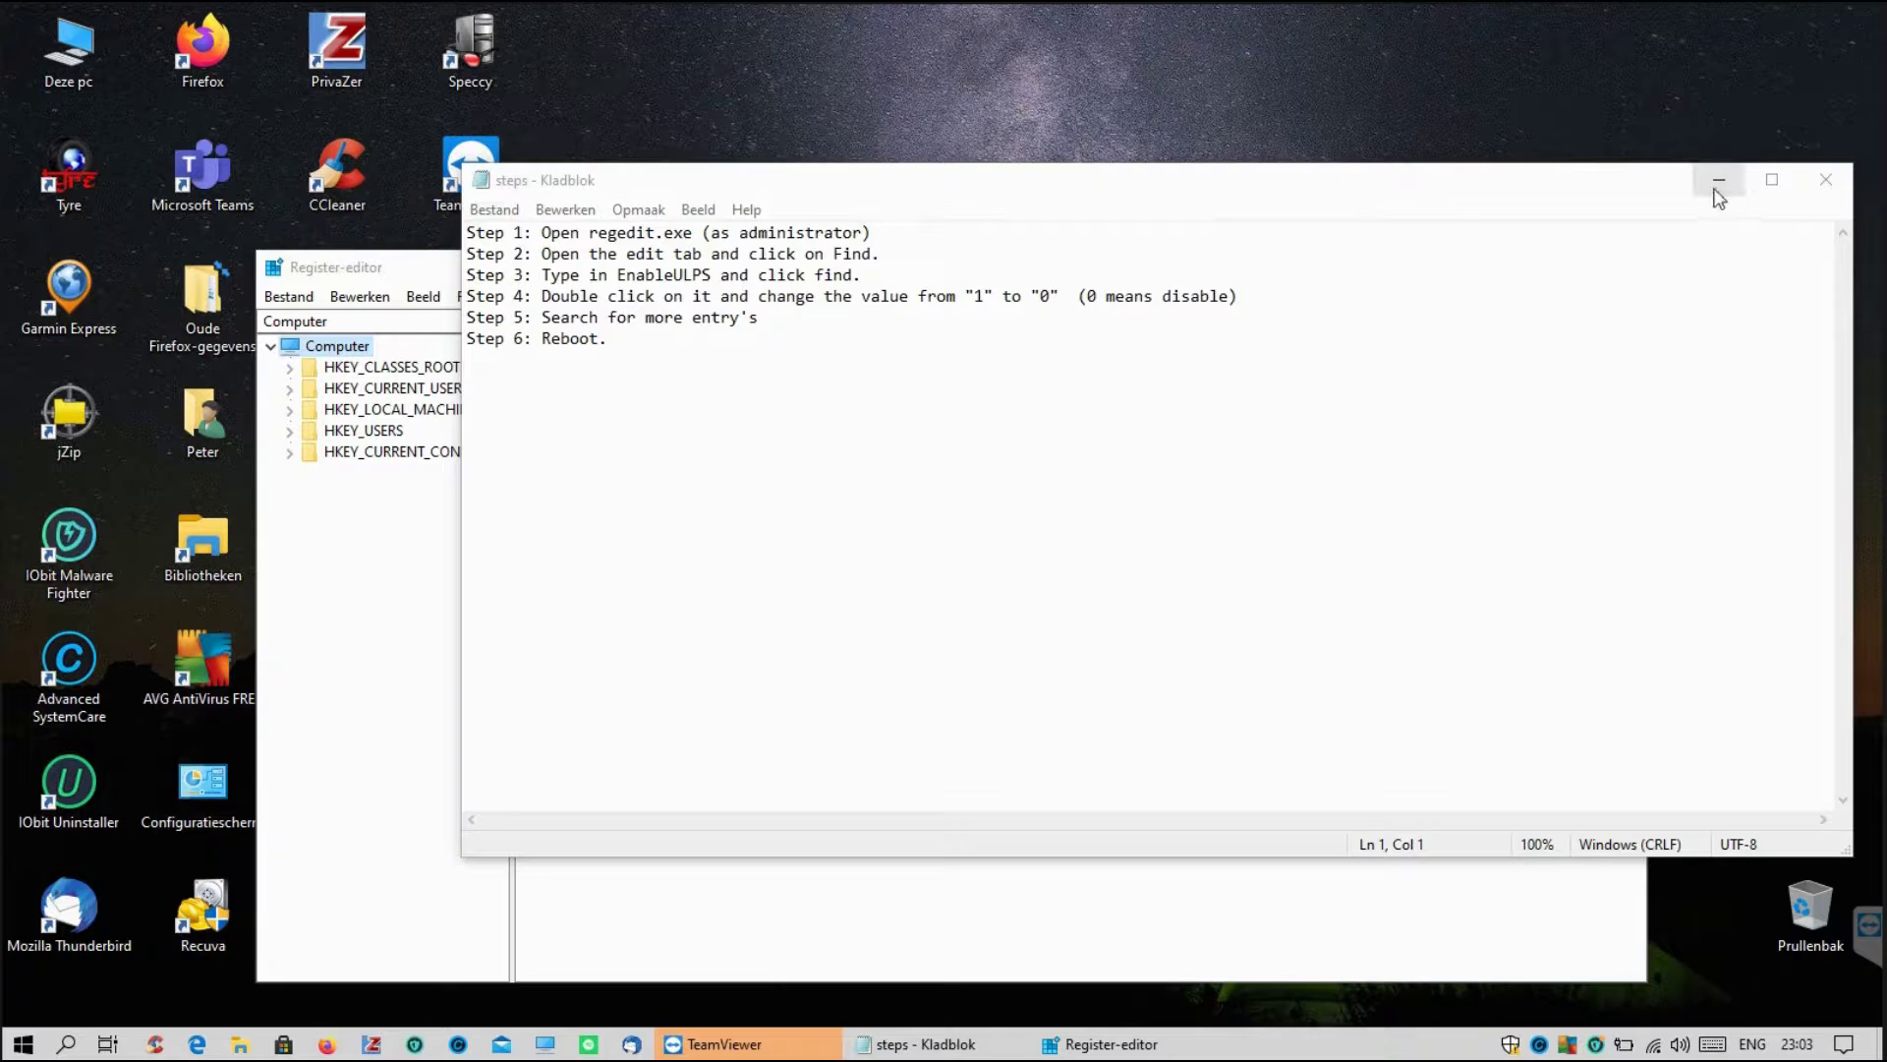
- Maximize Registry Editor and bring the steps notes back into view
click(1716, 189)
drag(621, 266, 621, 241)
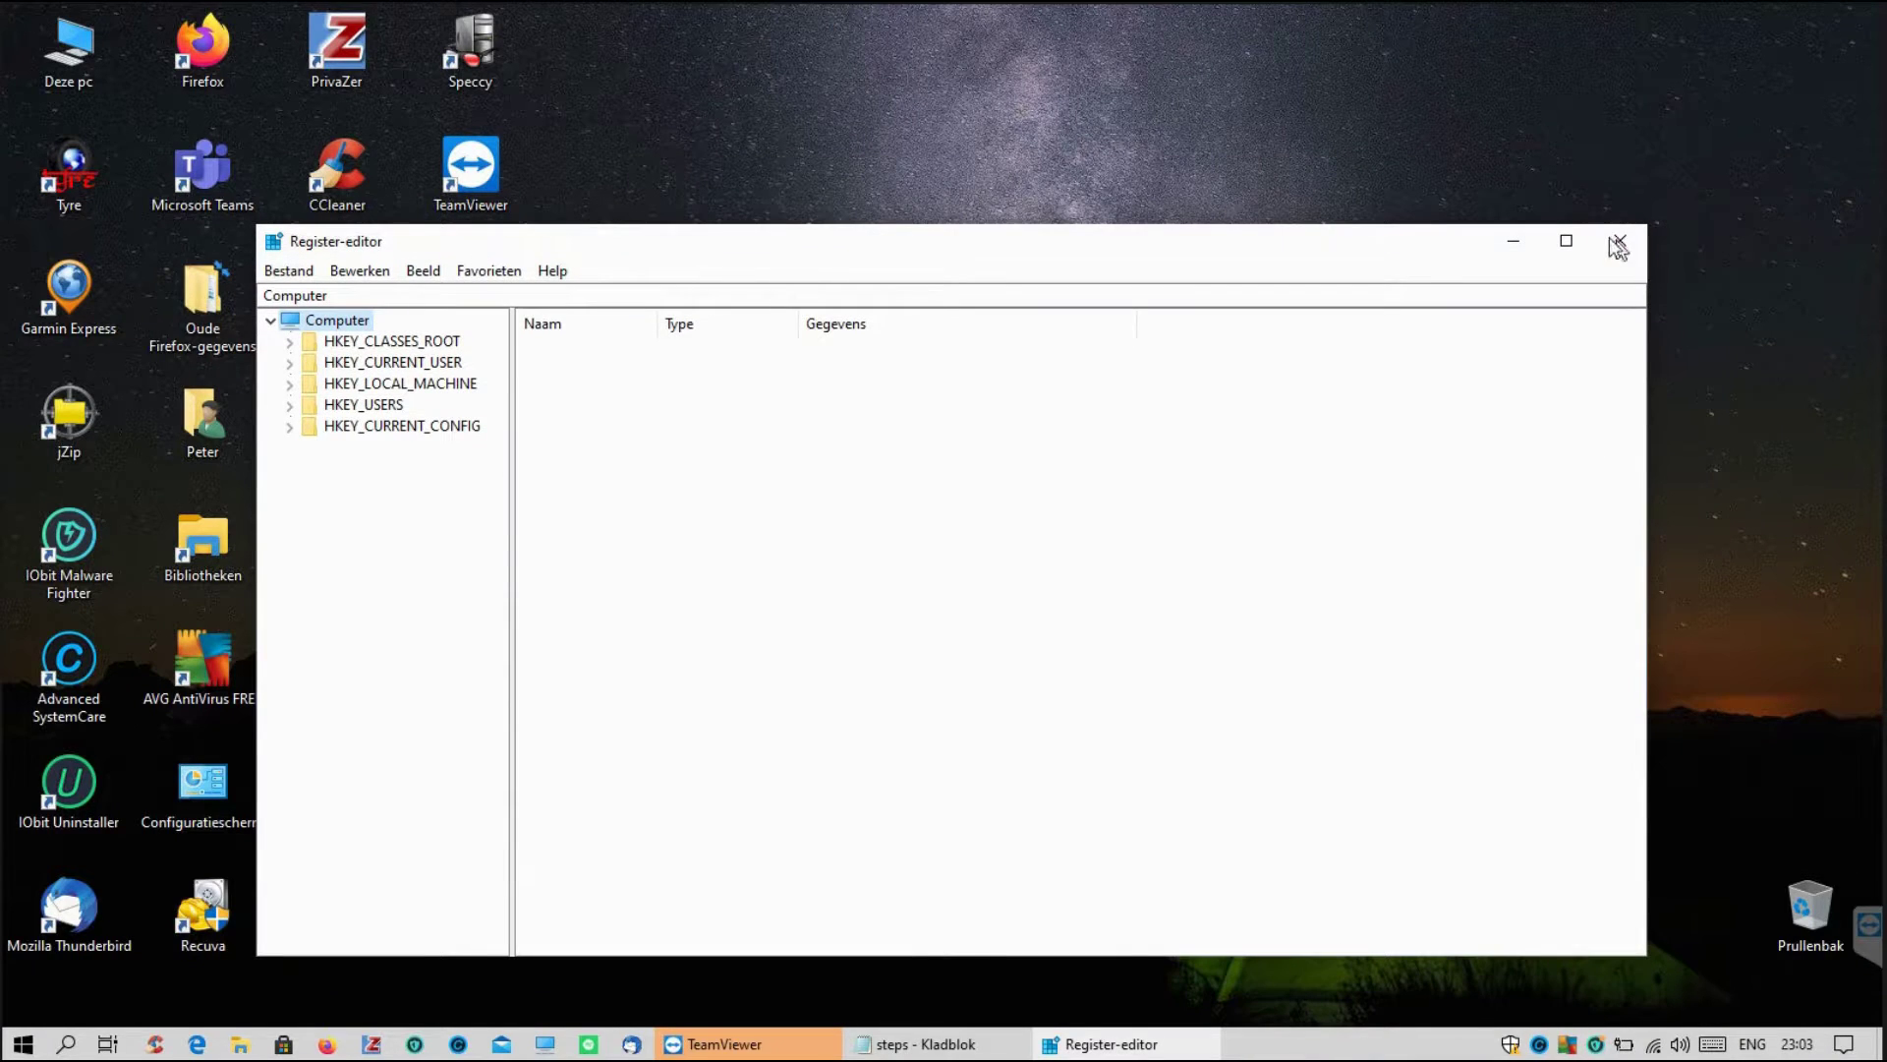
click(1566, 240)
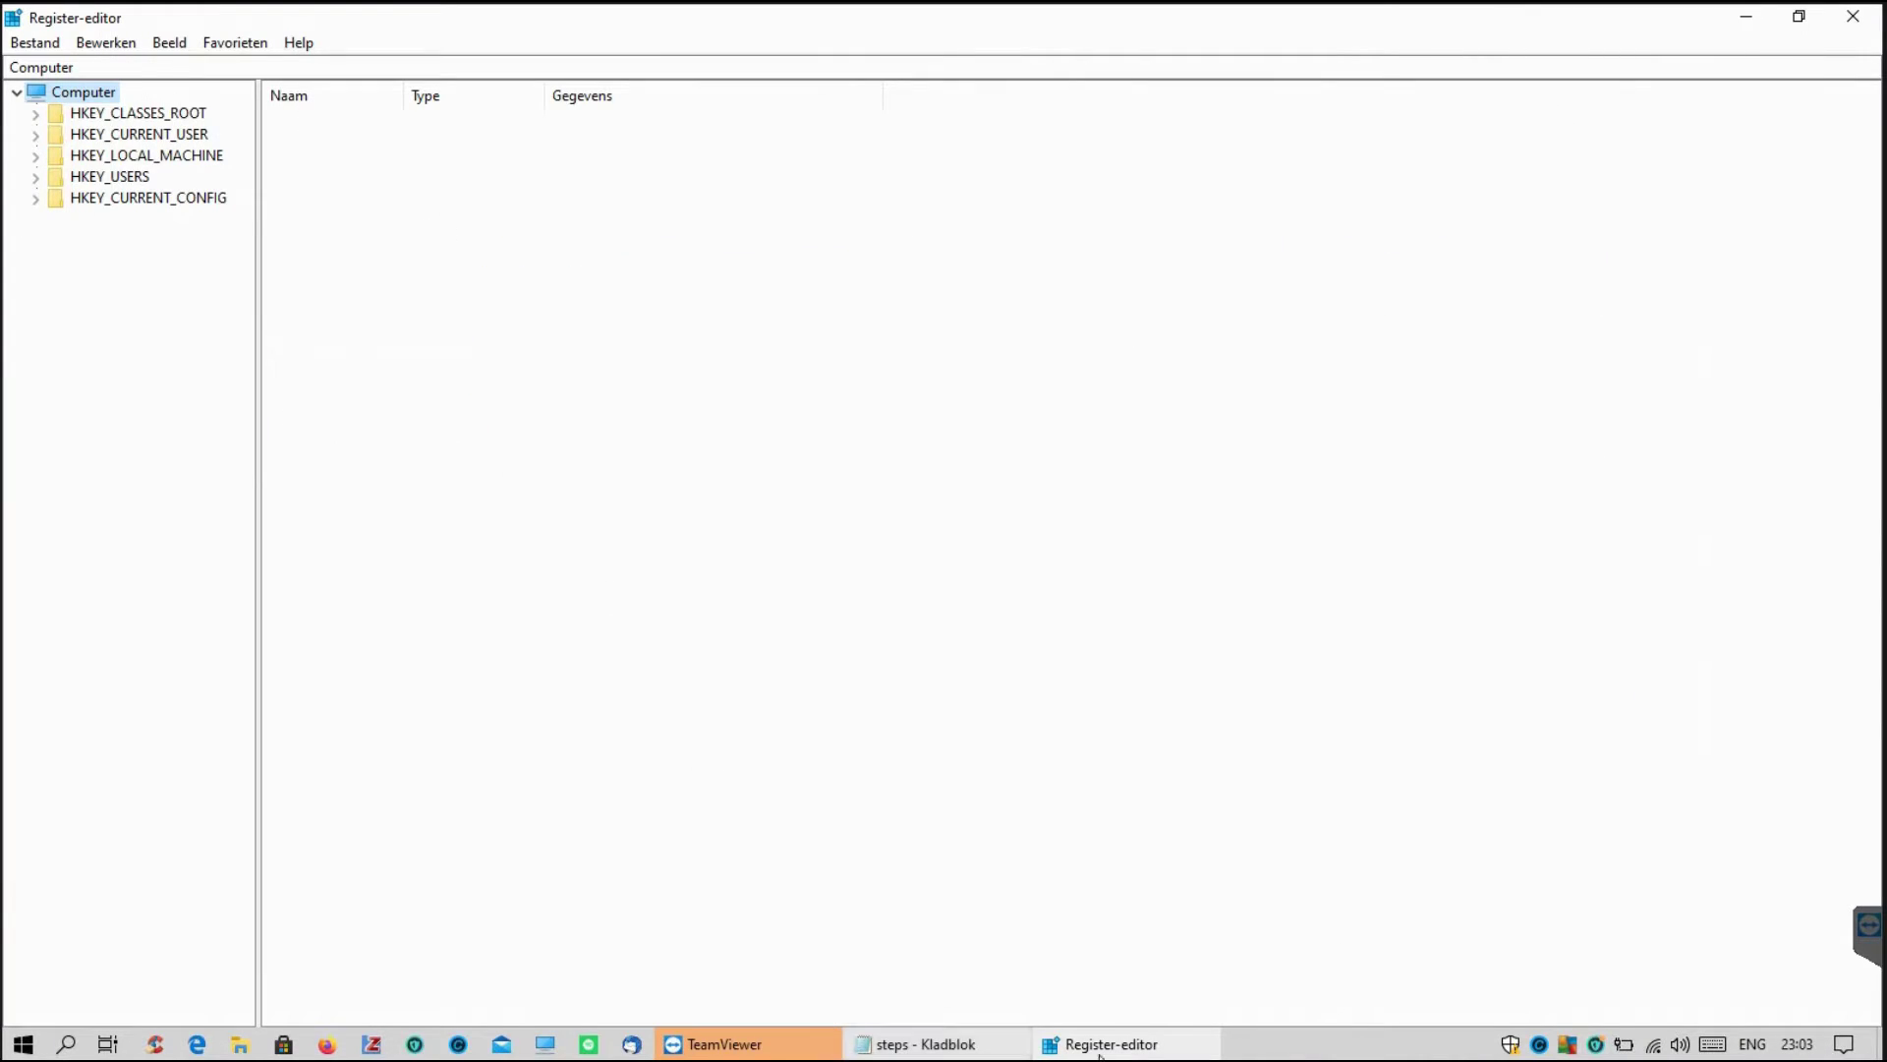
click(964, 1045)
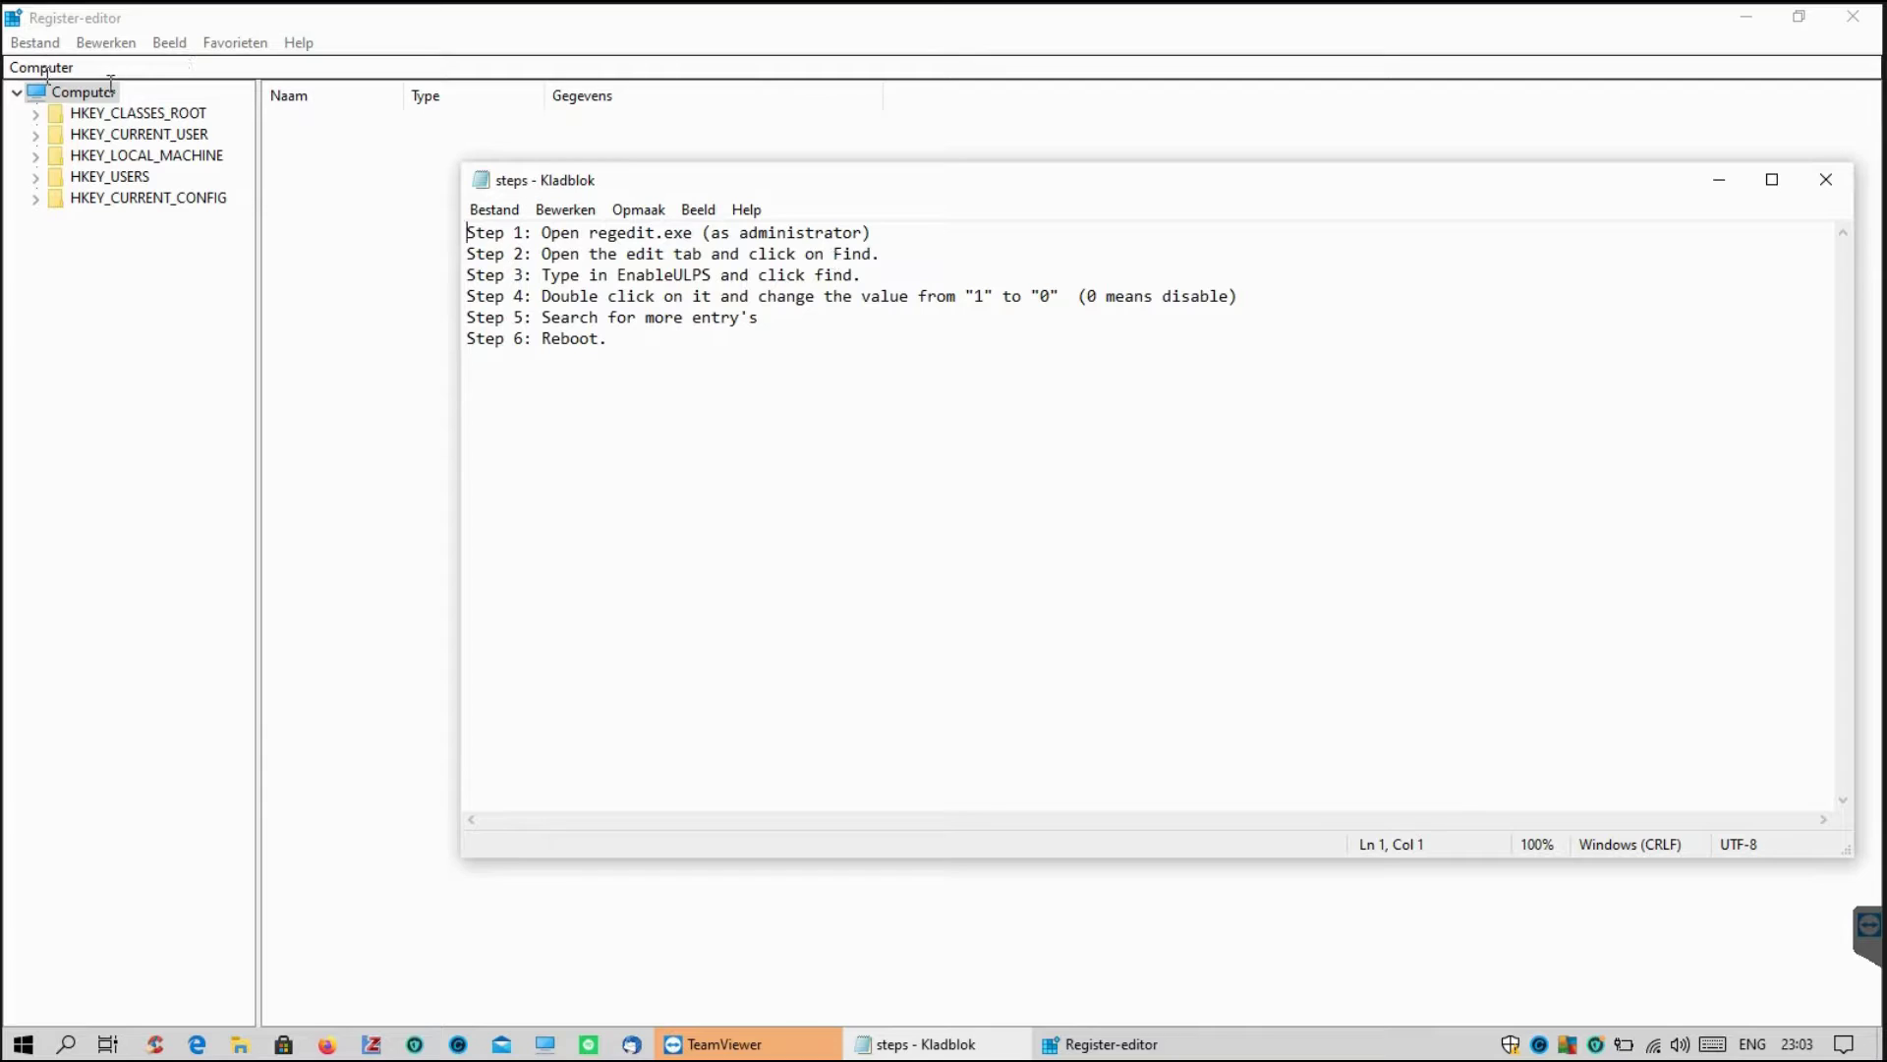
- Open Bewerken > Zoeken and enter EnableULPS as the search term
click(110, 43)
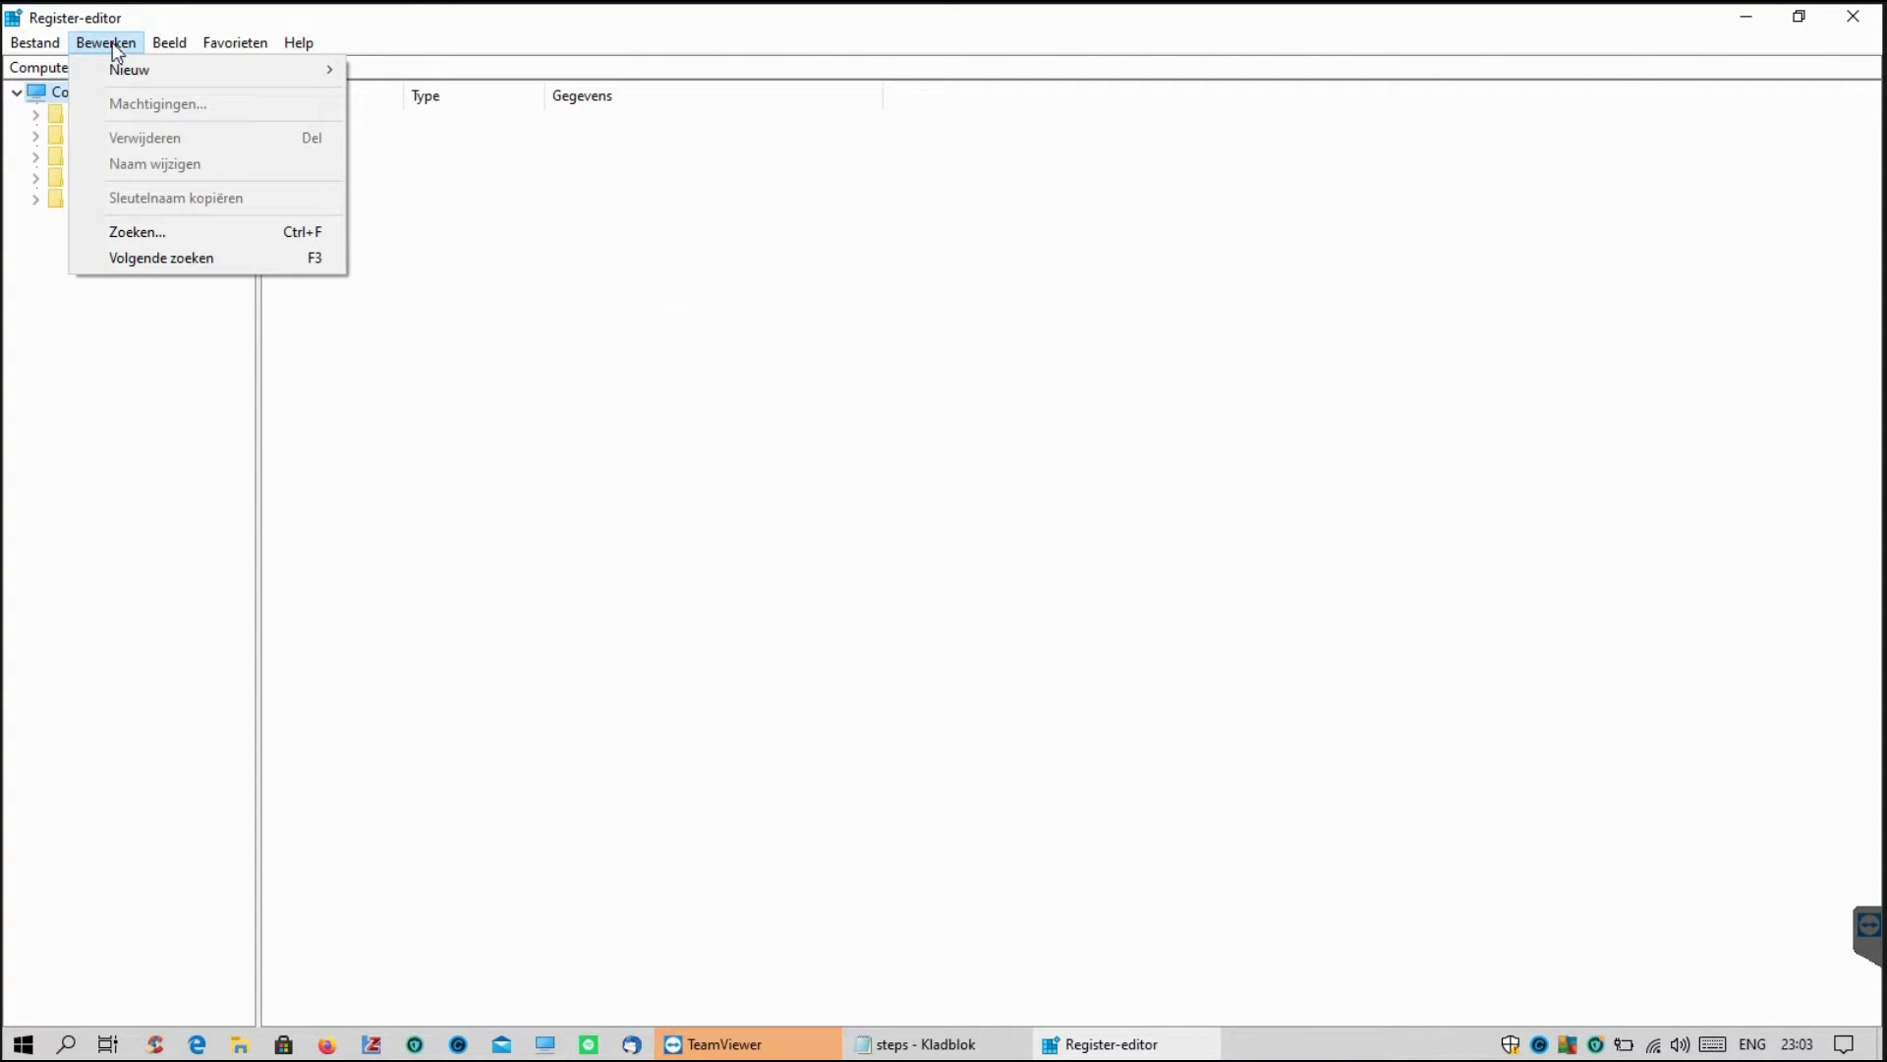
click(161, 232)
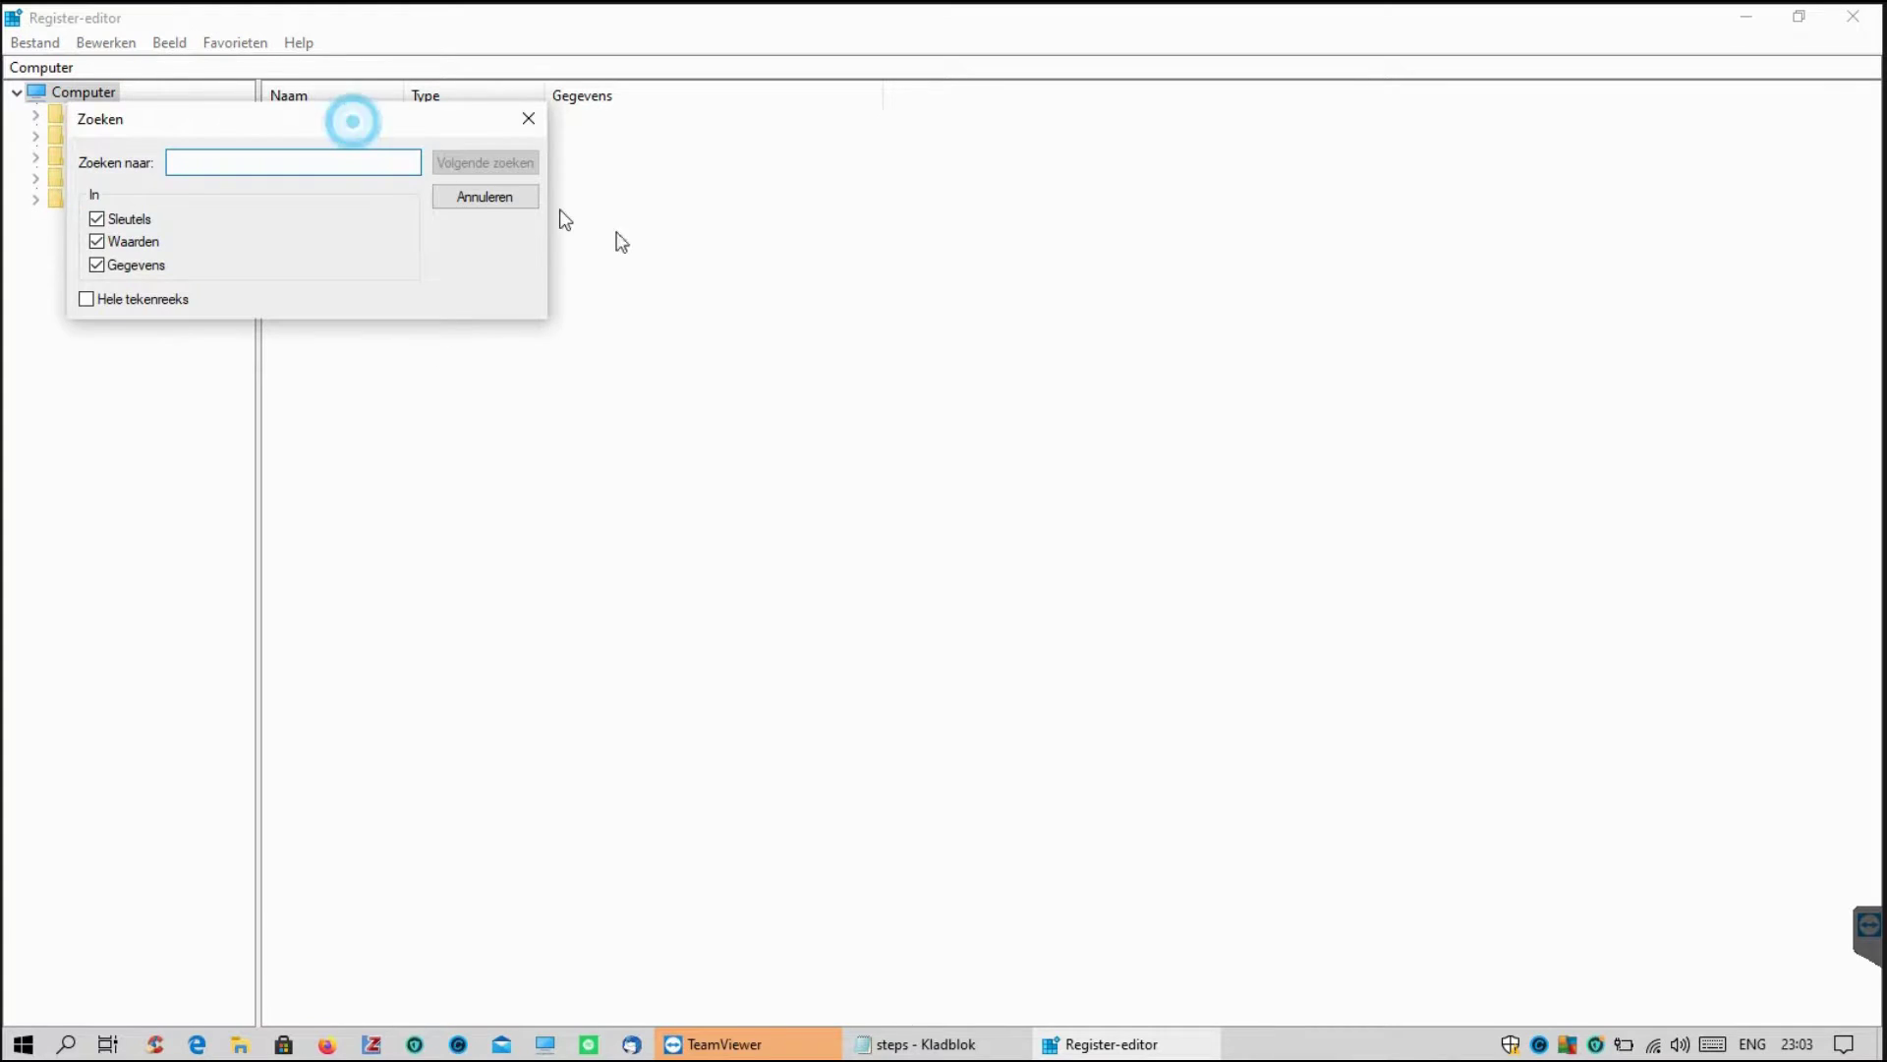
drag(351, 121, 813, 304)
click(710, 339)
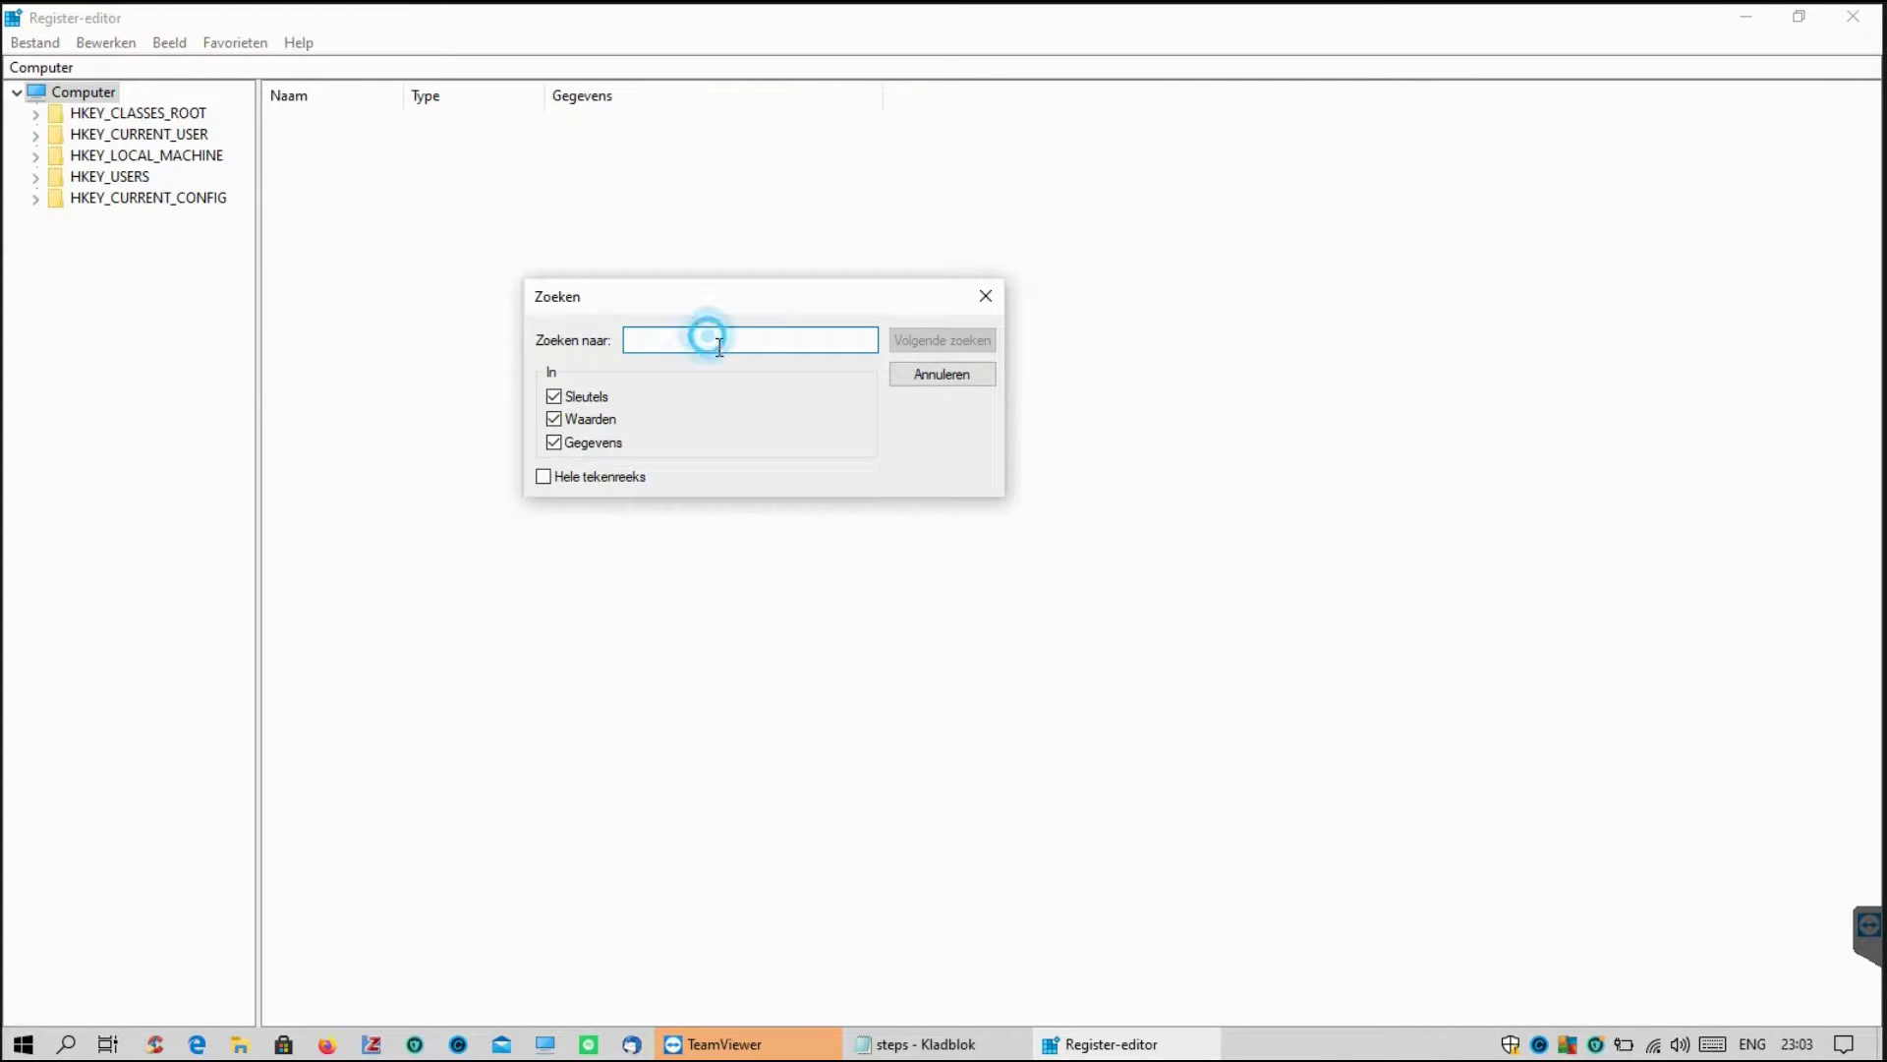
click(961, 1040)
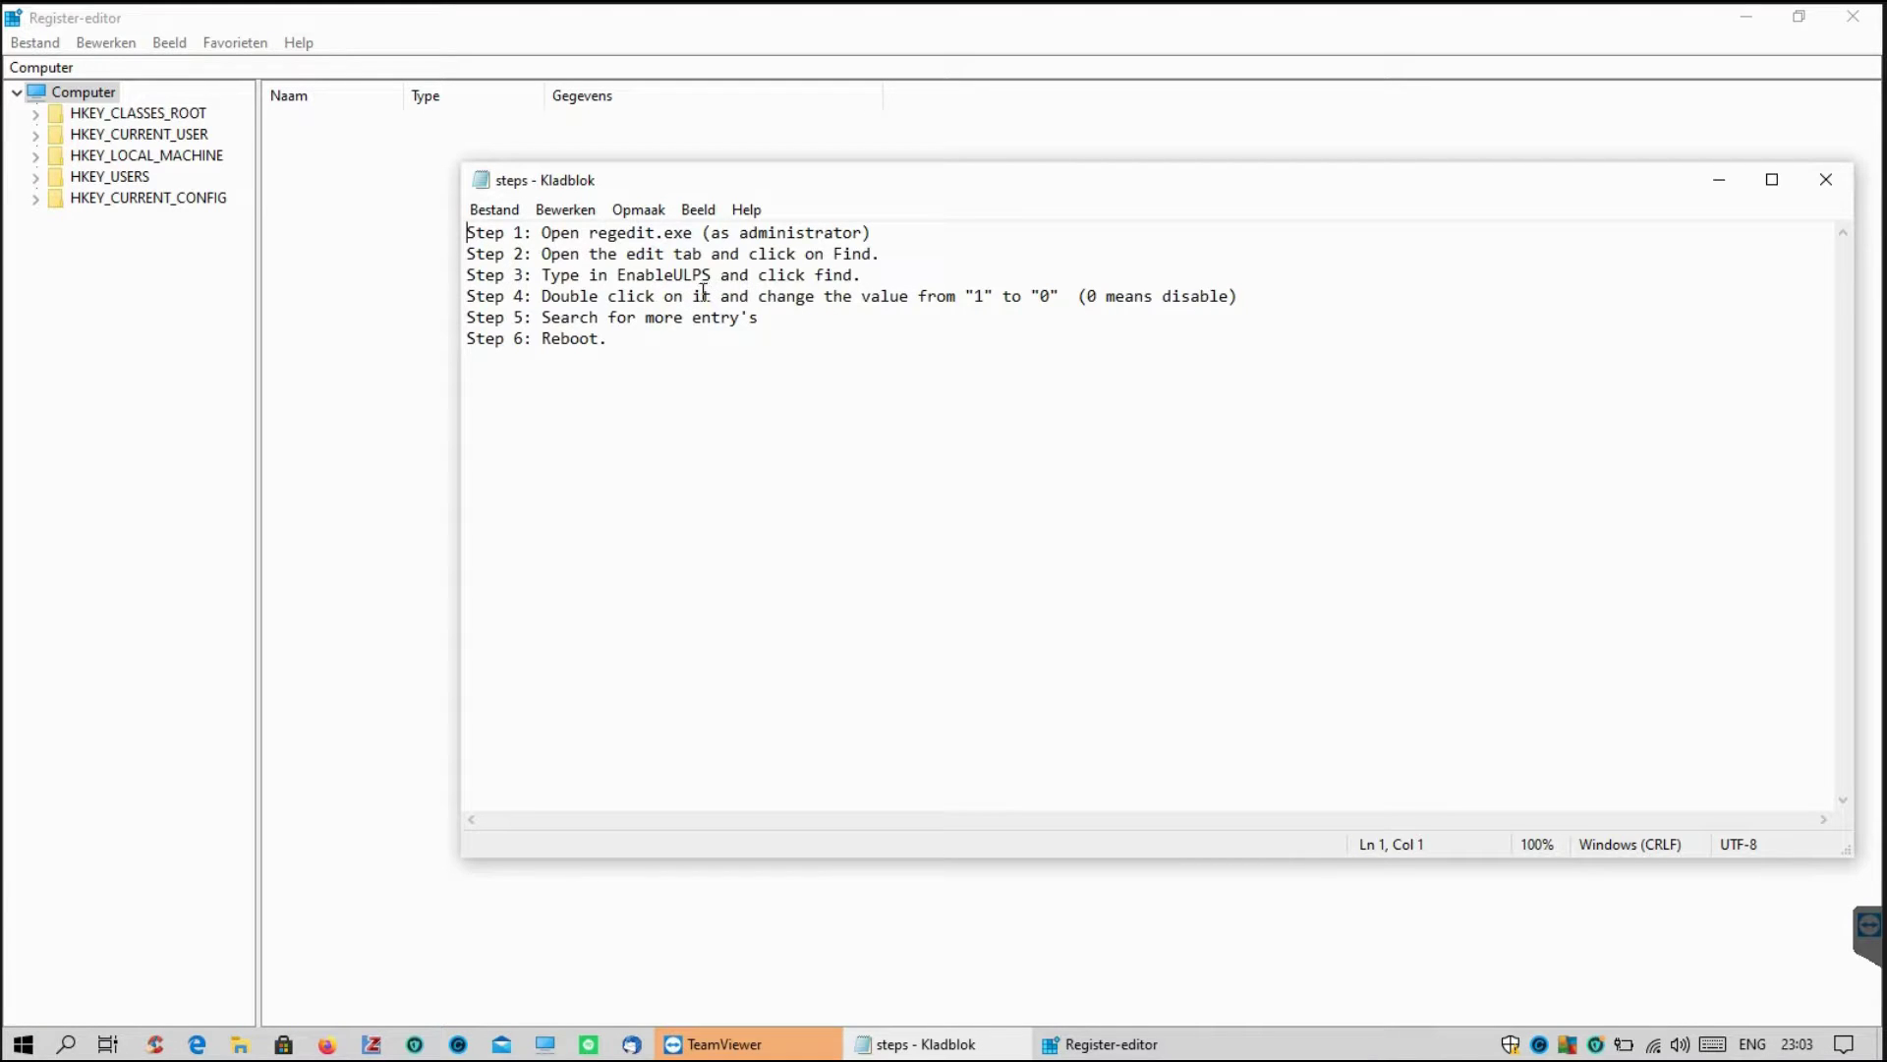
drag(954, 183, 1121, 629)
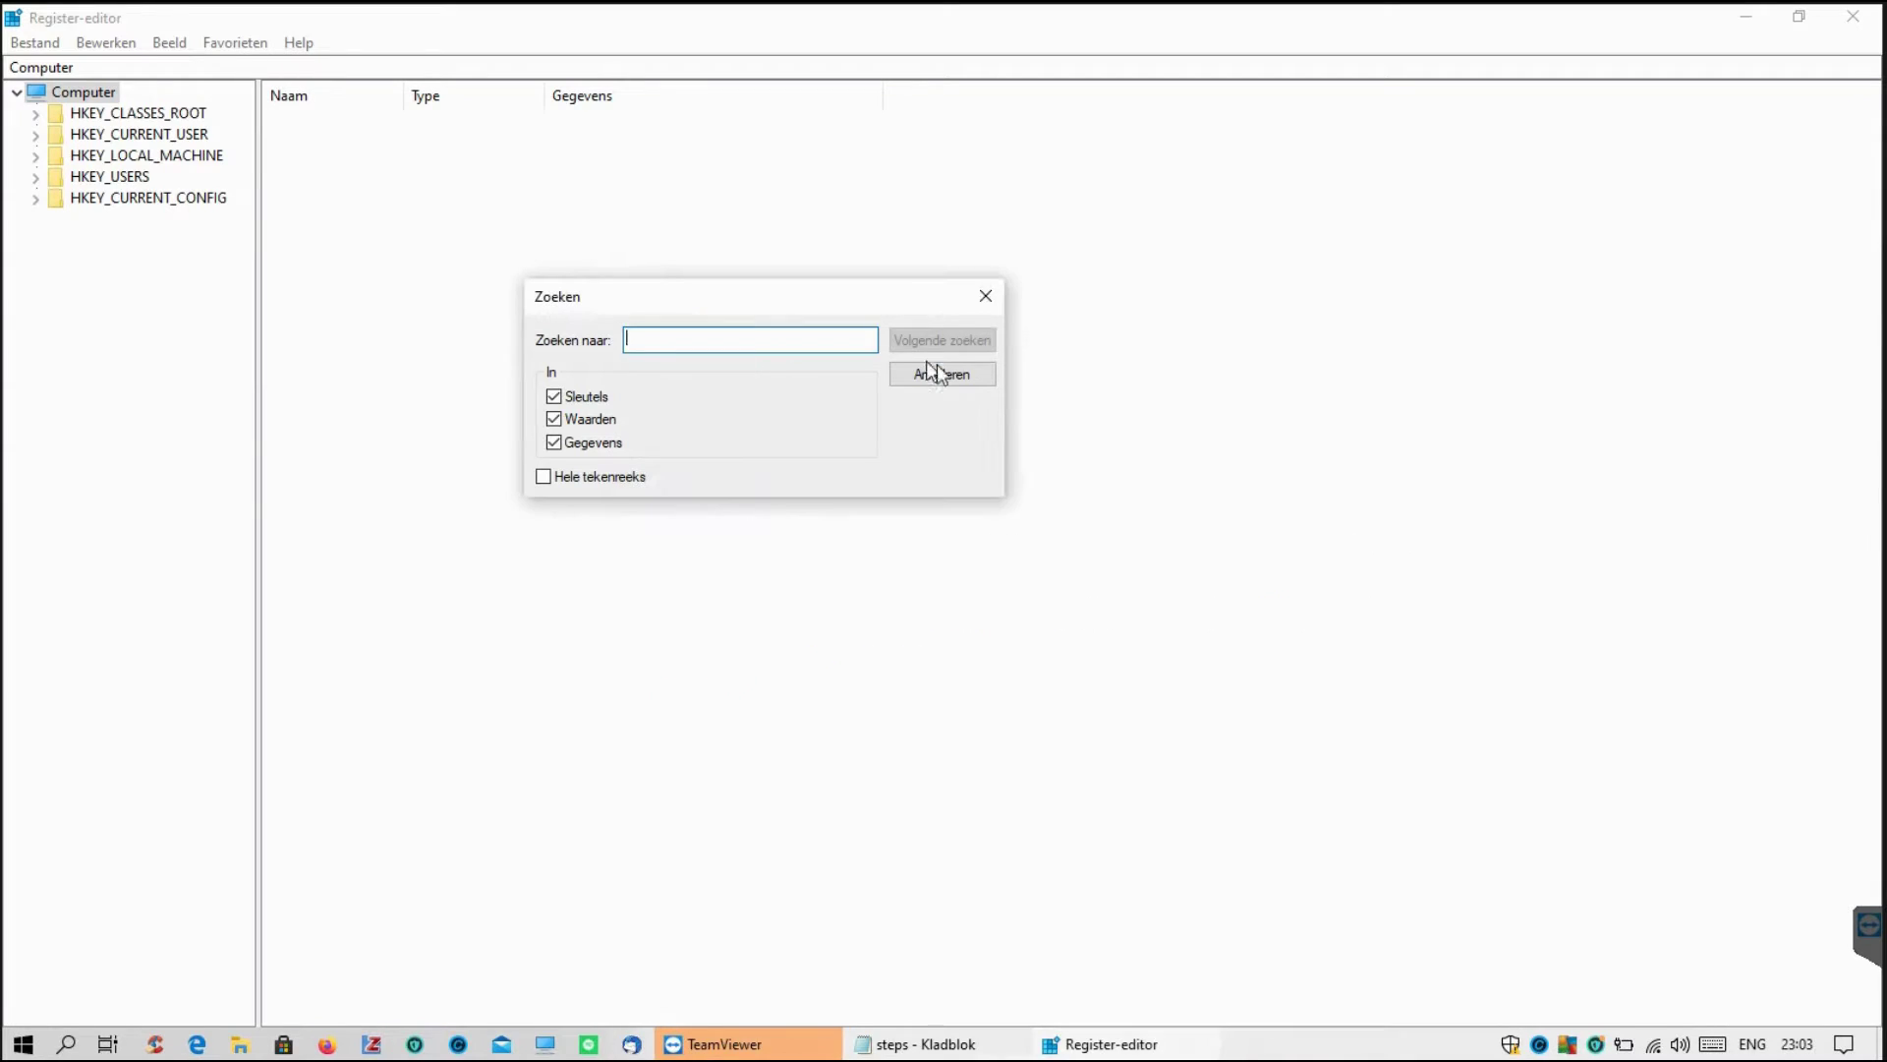
text(Enab)
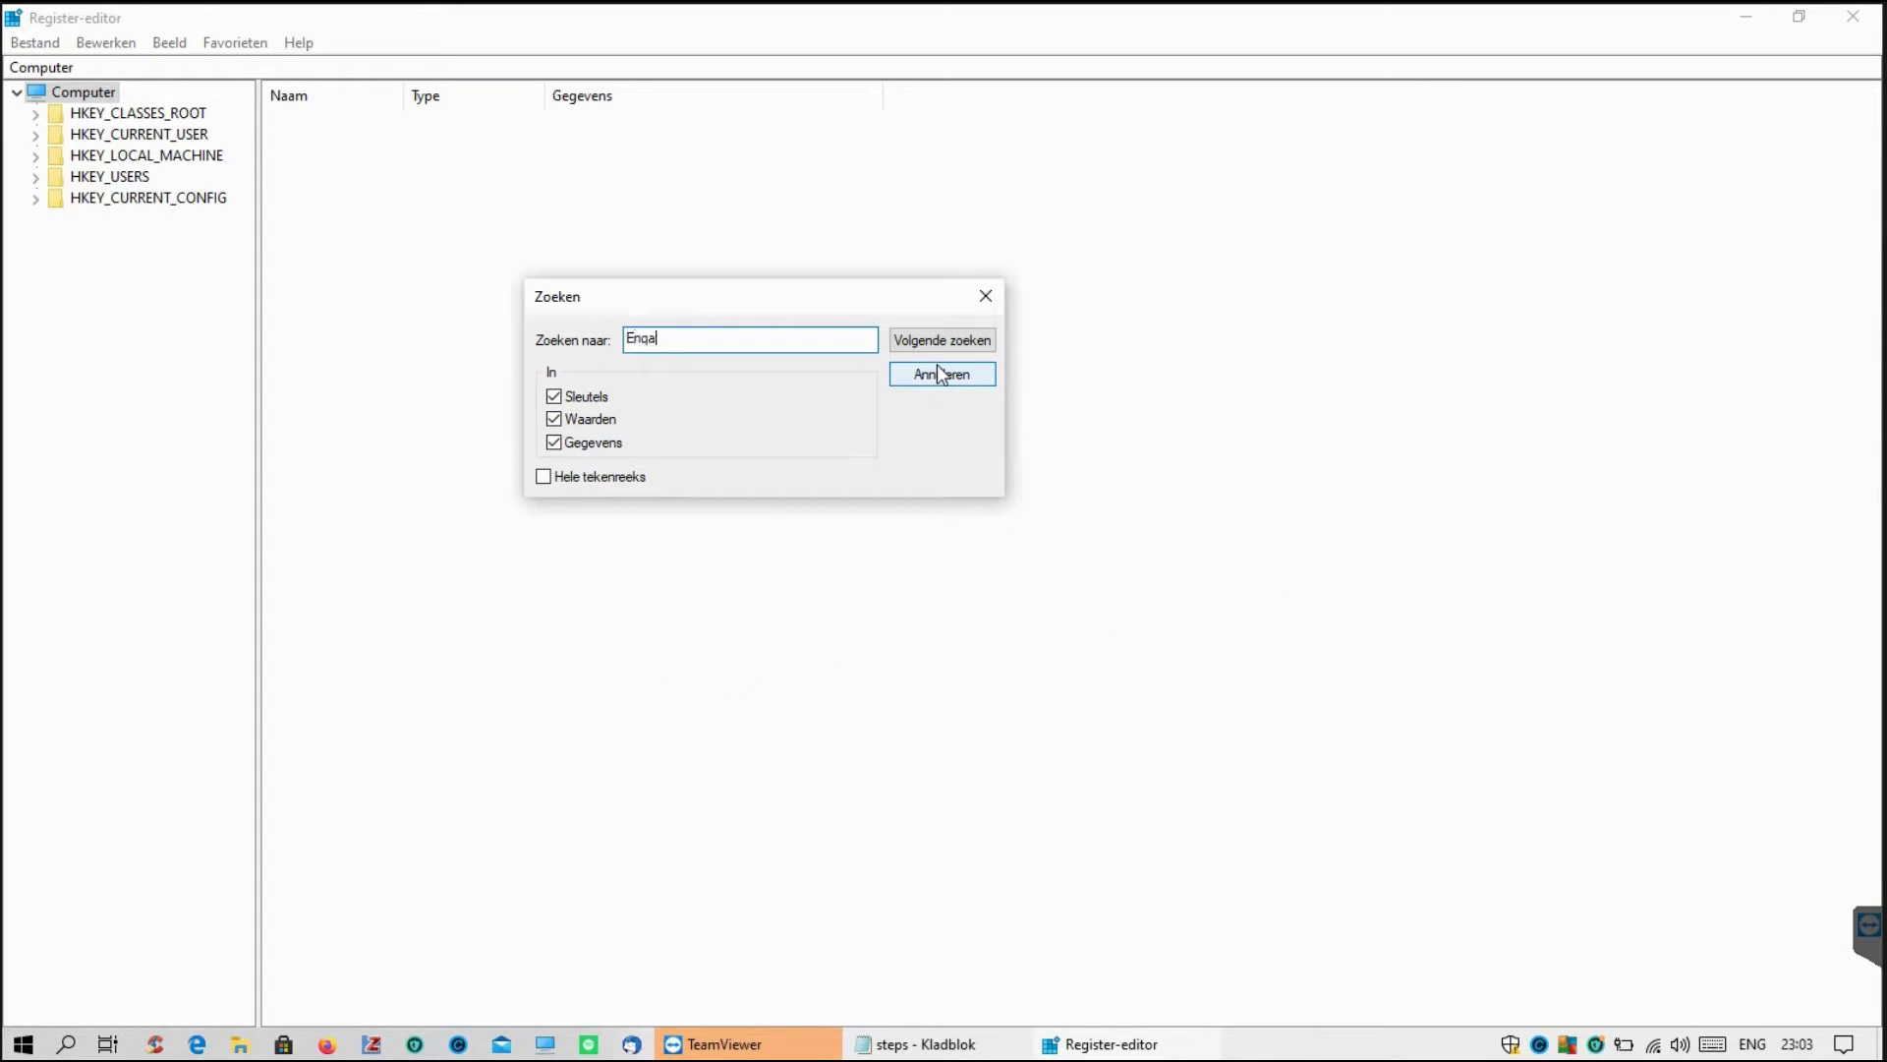
key(BackSpace)
key(BackSpace)
text(ableULPS)
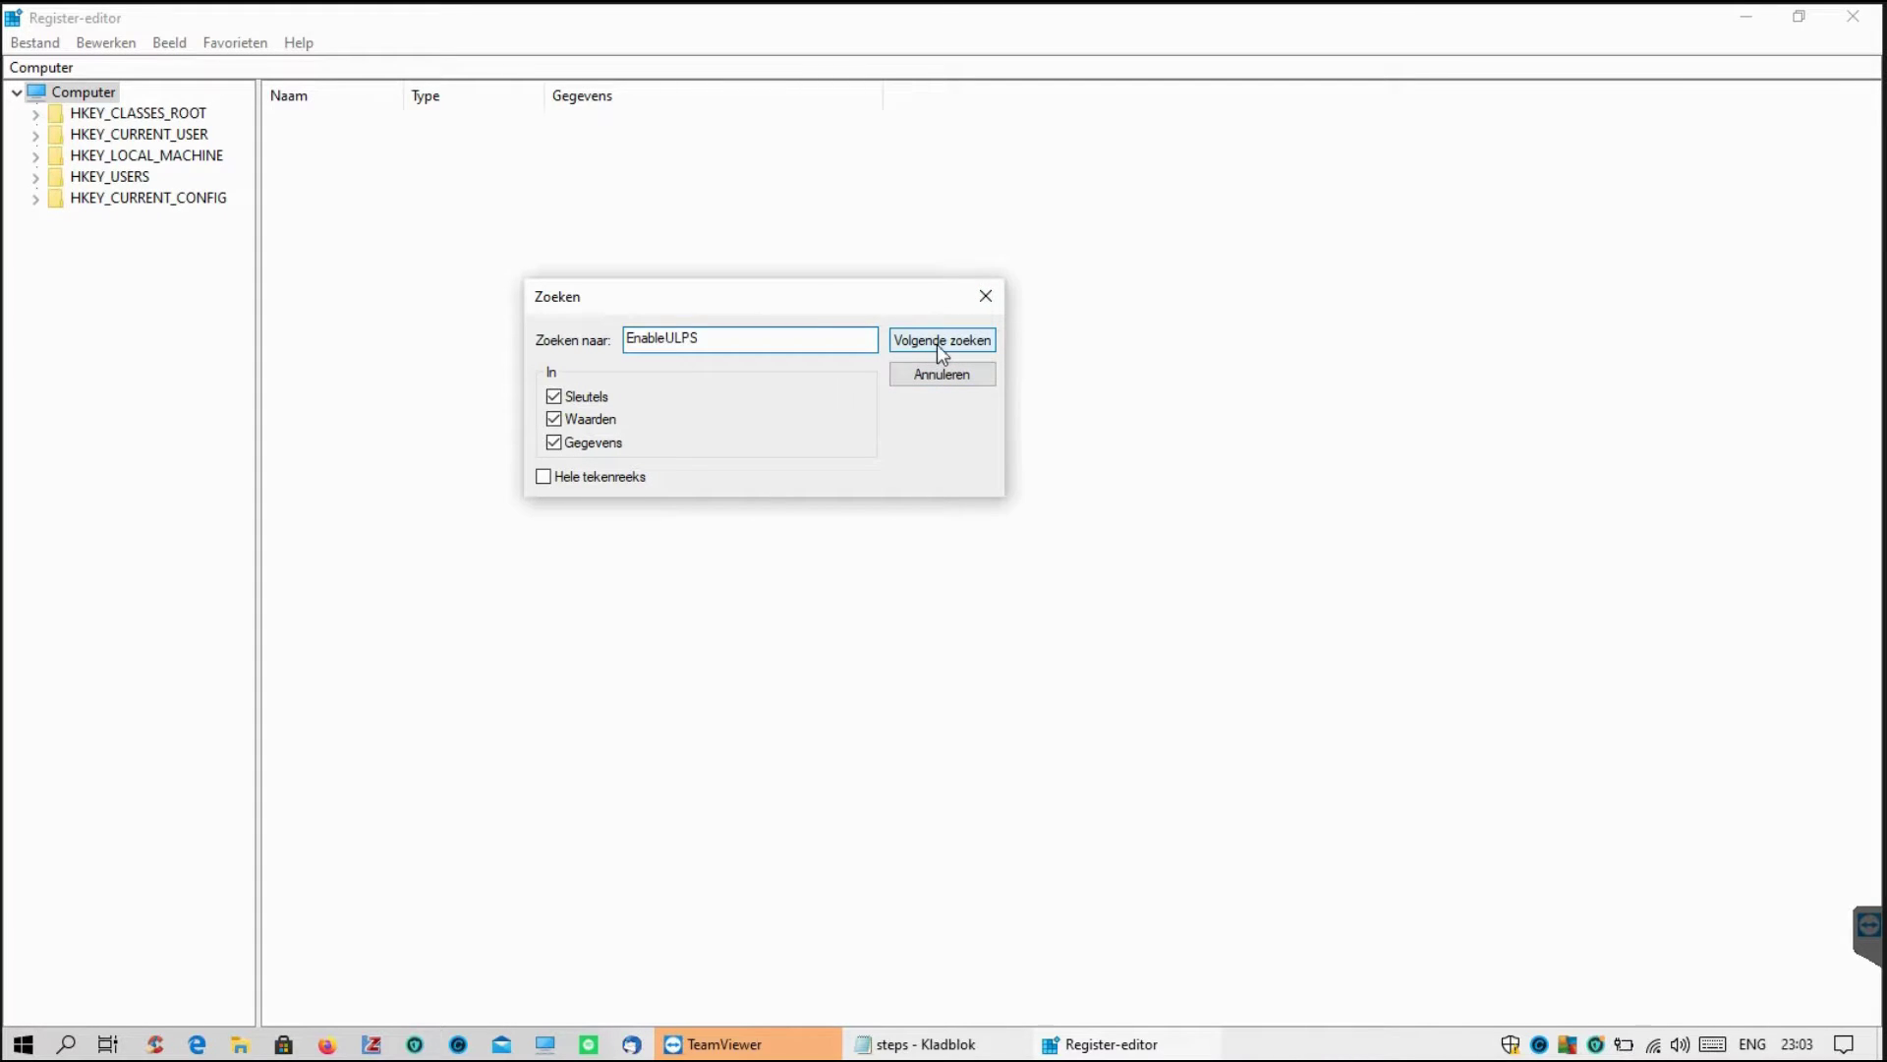
- Search the registry for EnableULPS and minimize the steps notes window
click(941, 344)
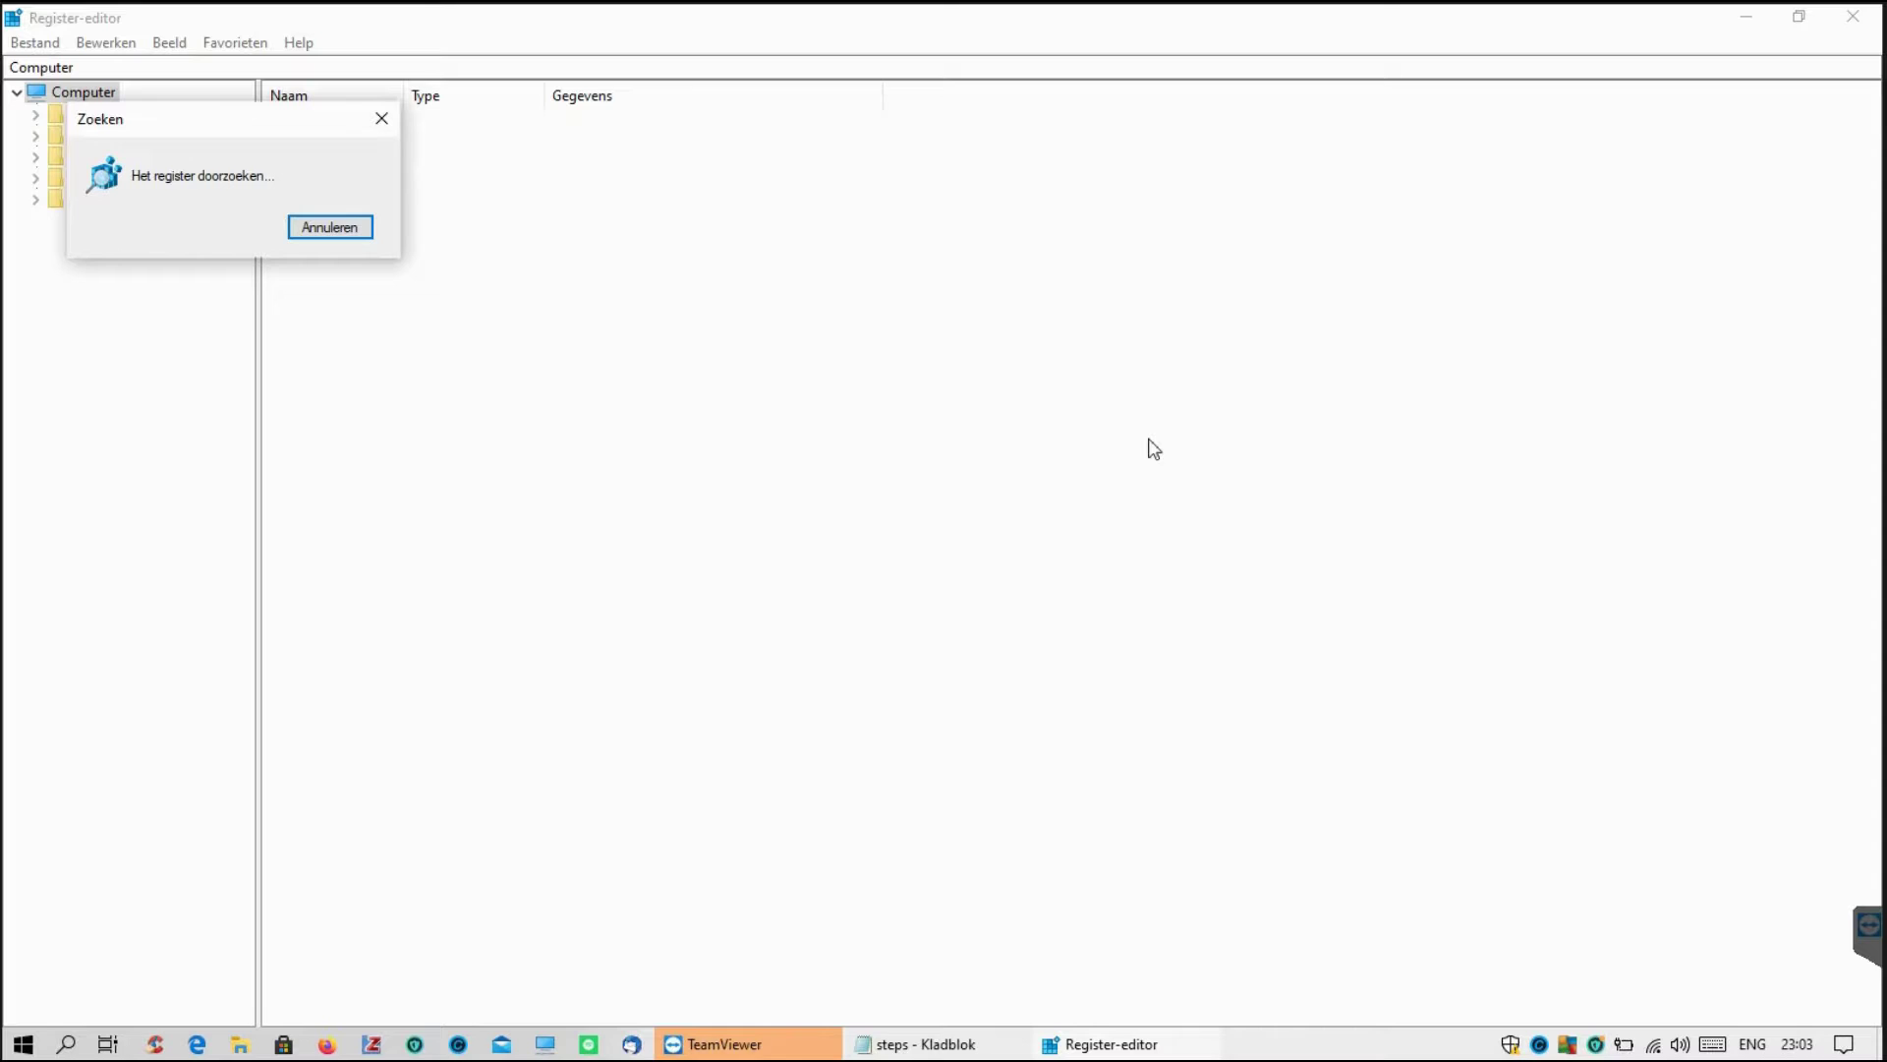
mouse_move(1132, 1037)
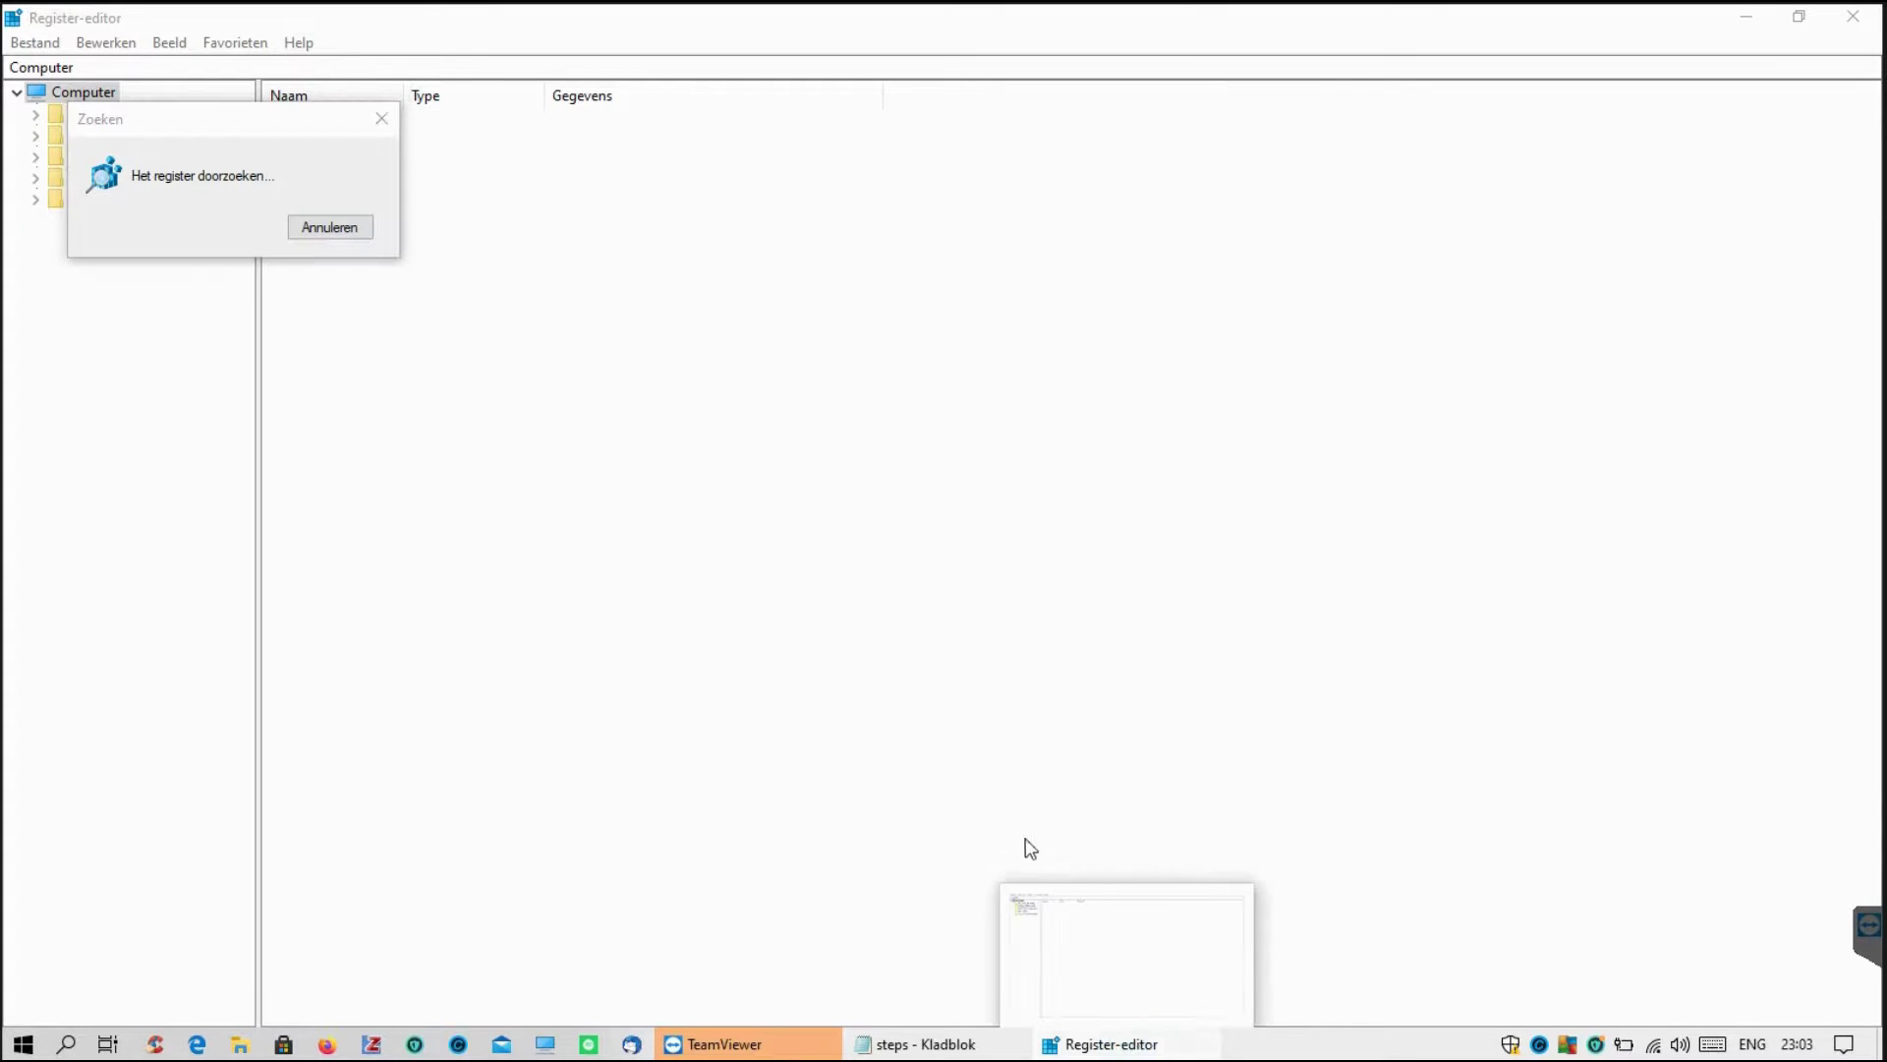
click(973, 1042)
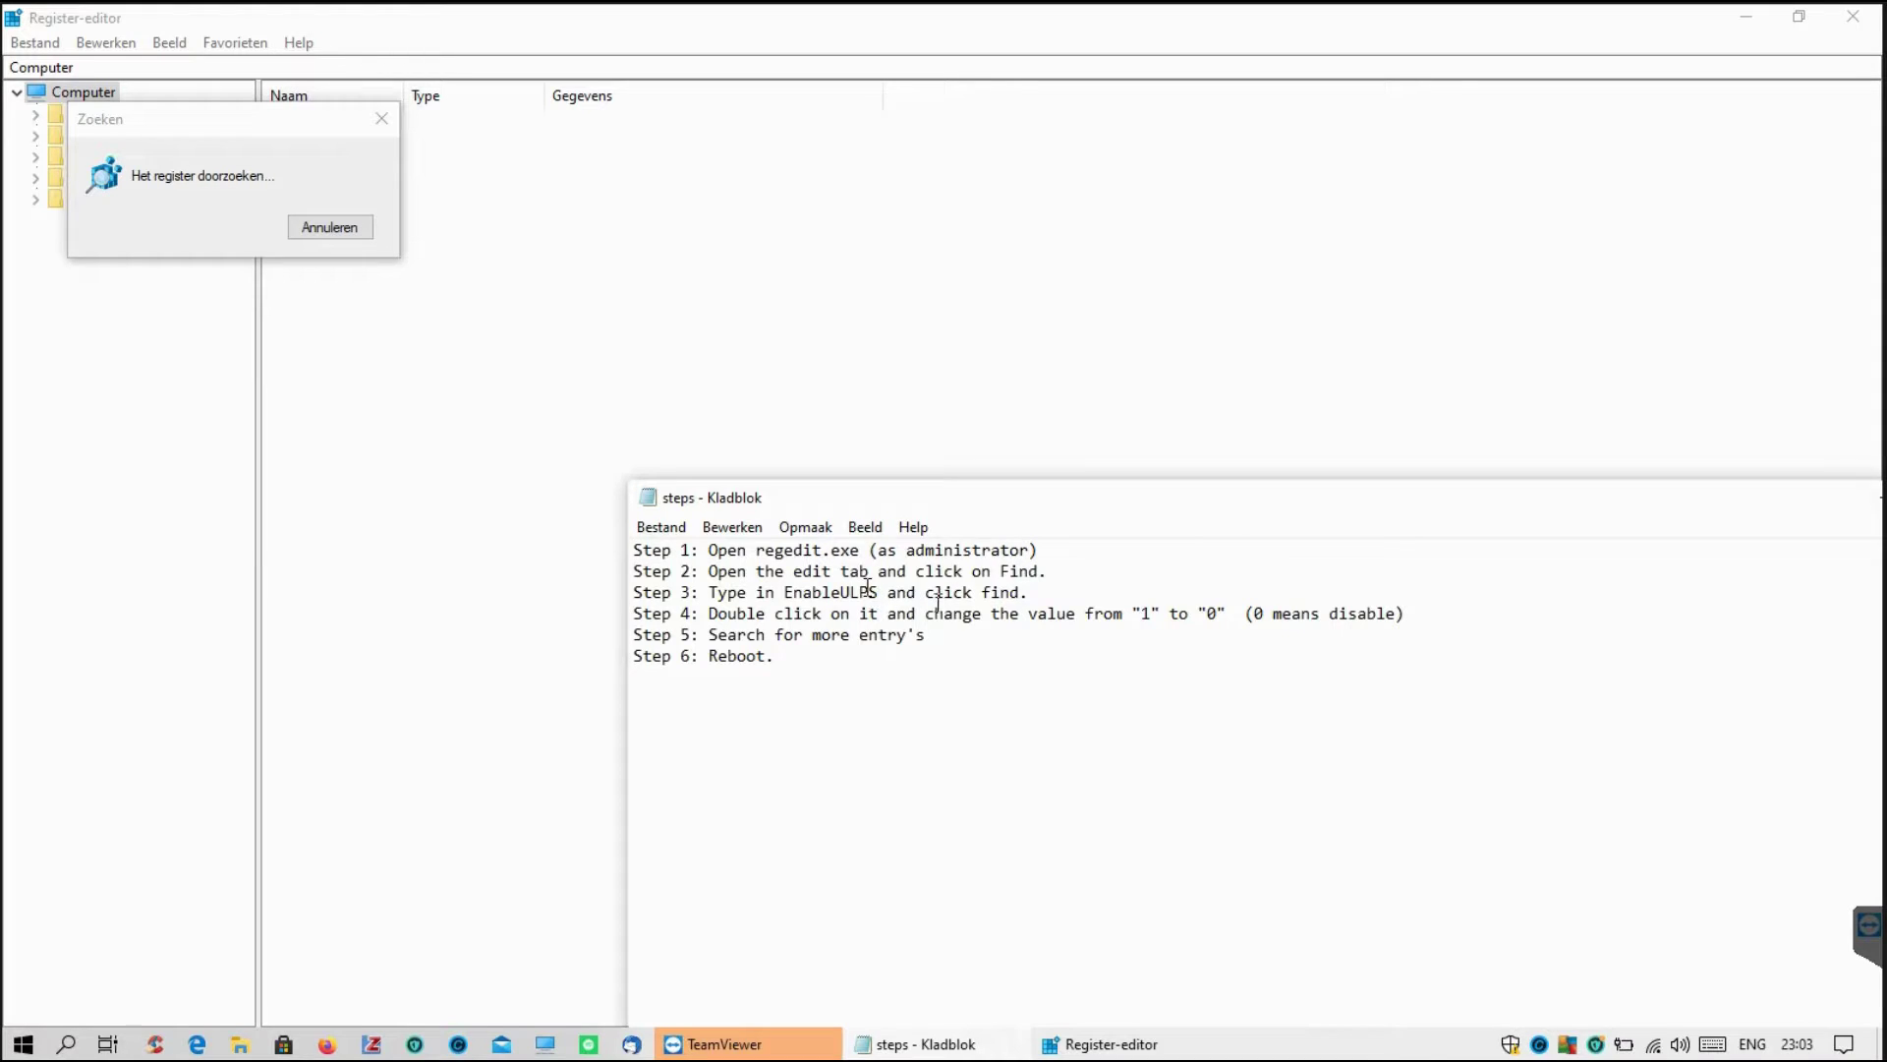
drag(1749, 488, 1509, 489)
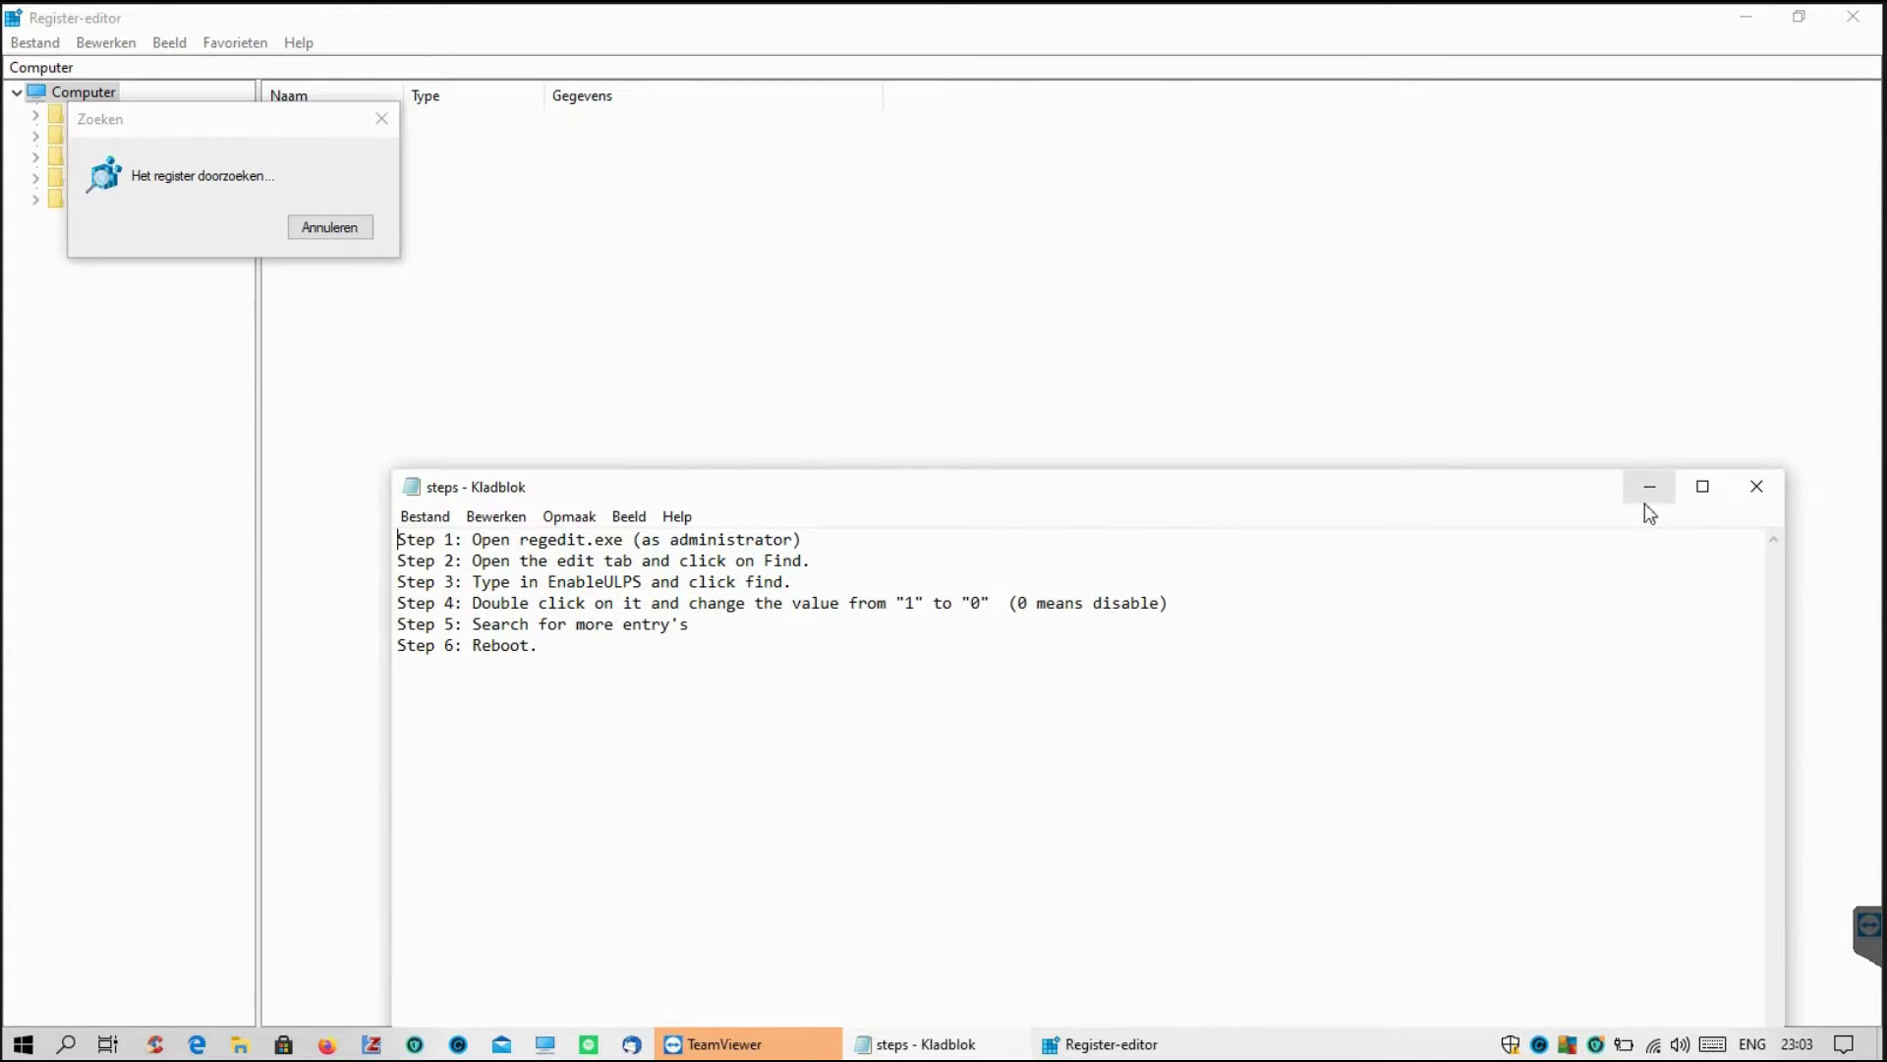
click(1648, 488)
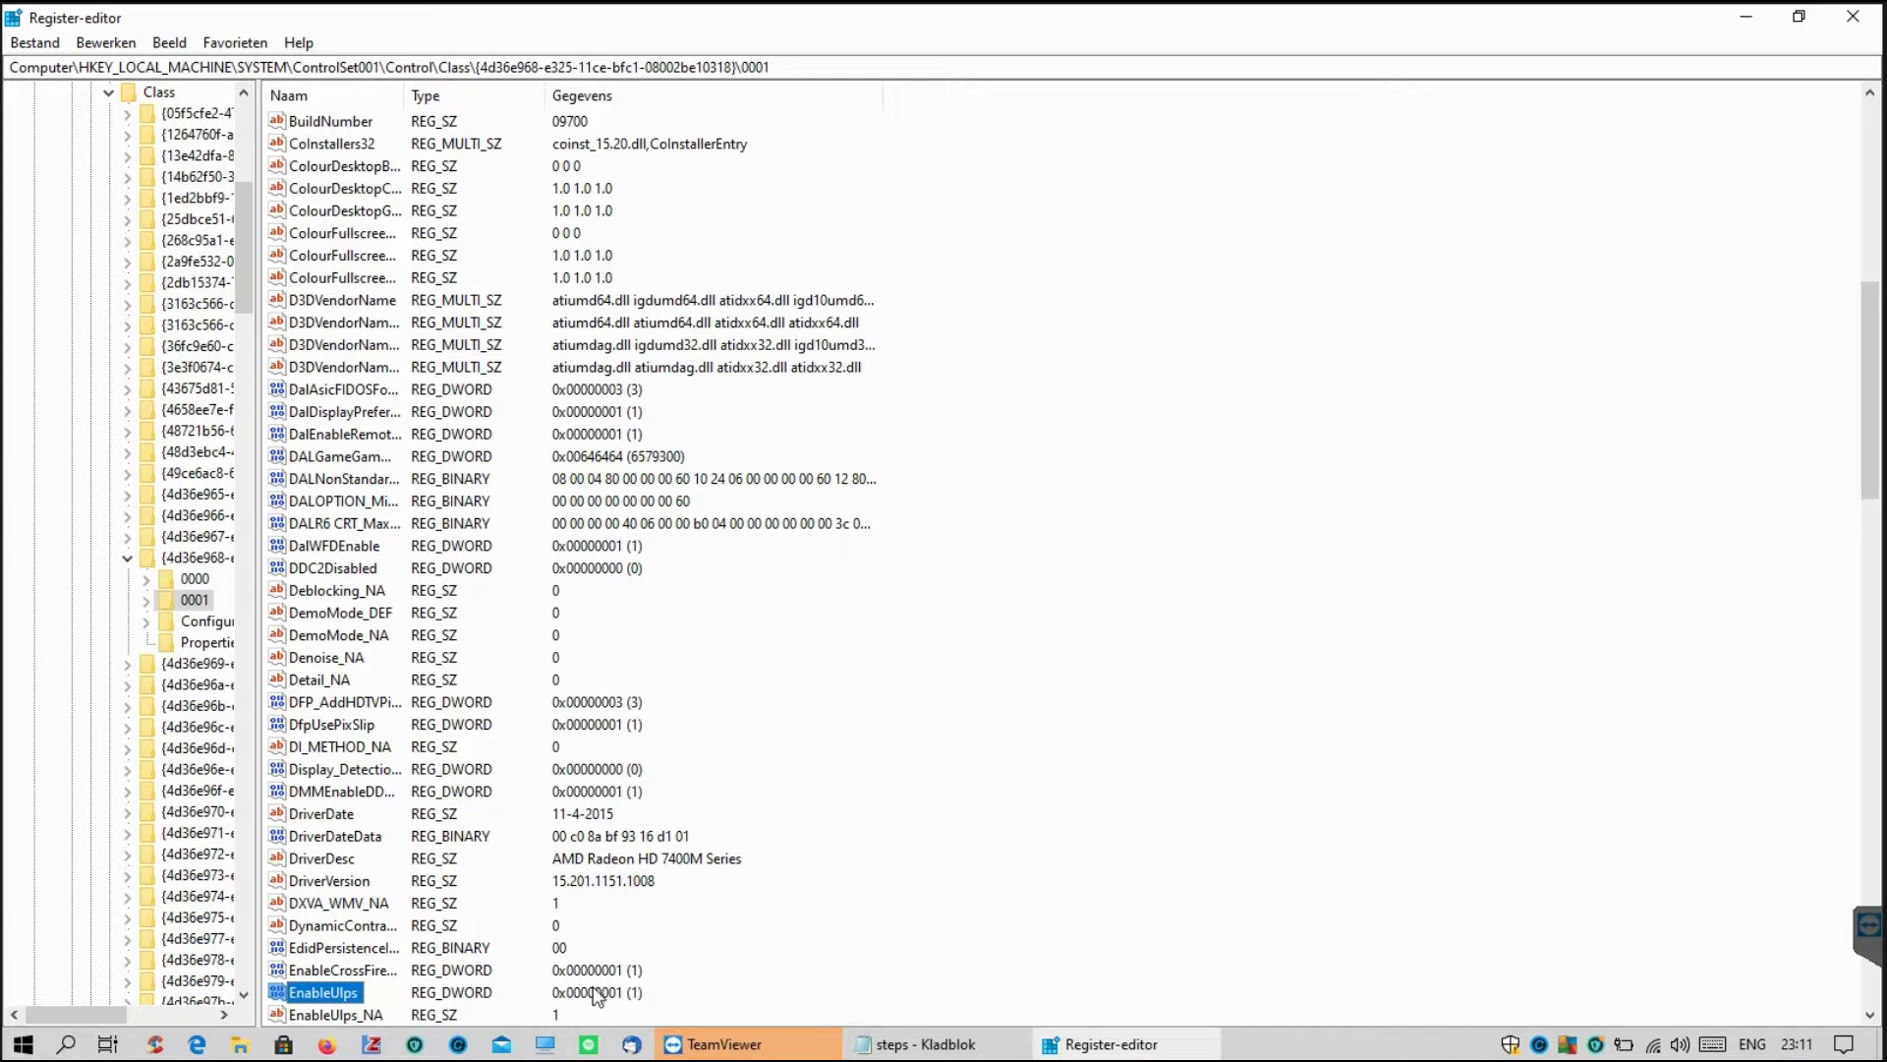
- Change EnableUlps under the 0001 adapter key from 1 to 0
double_click(321, 995)
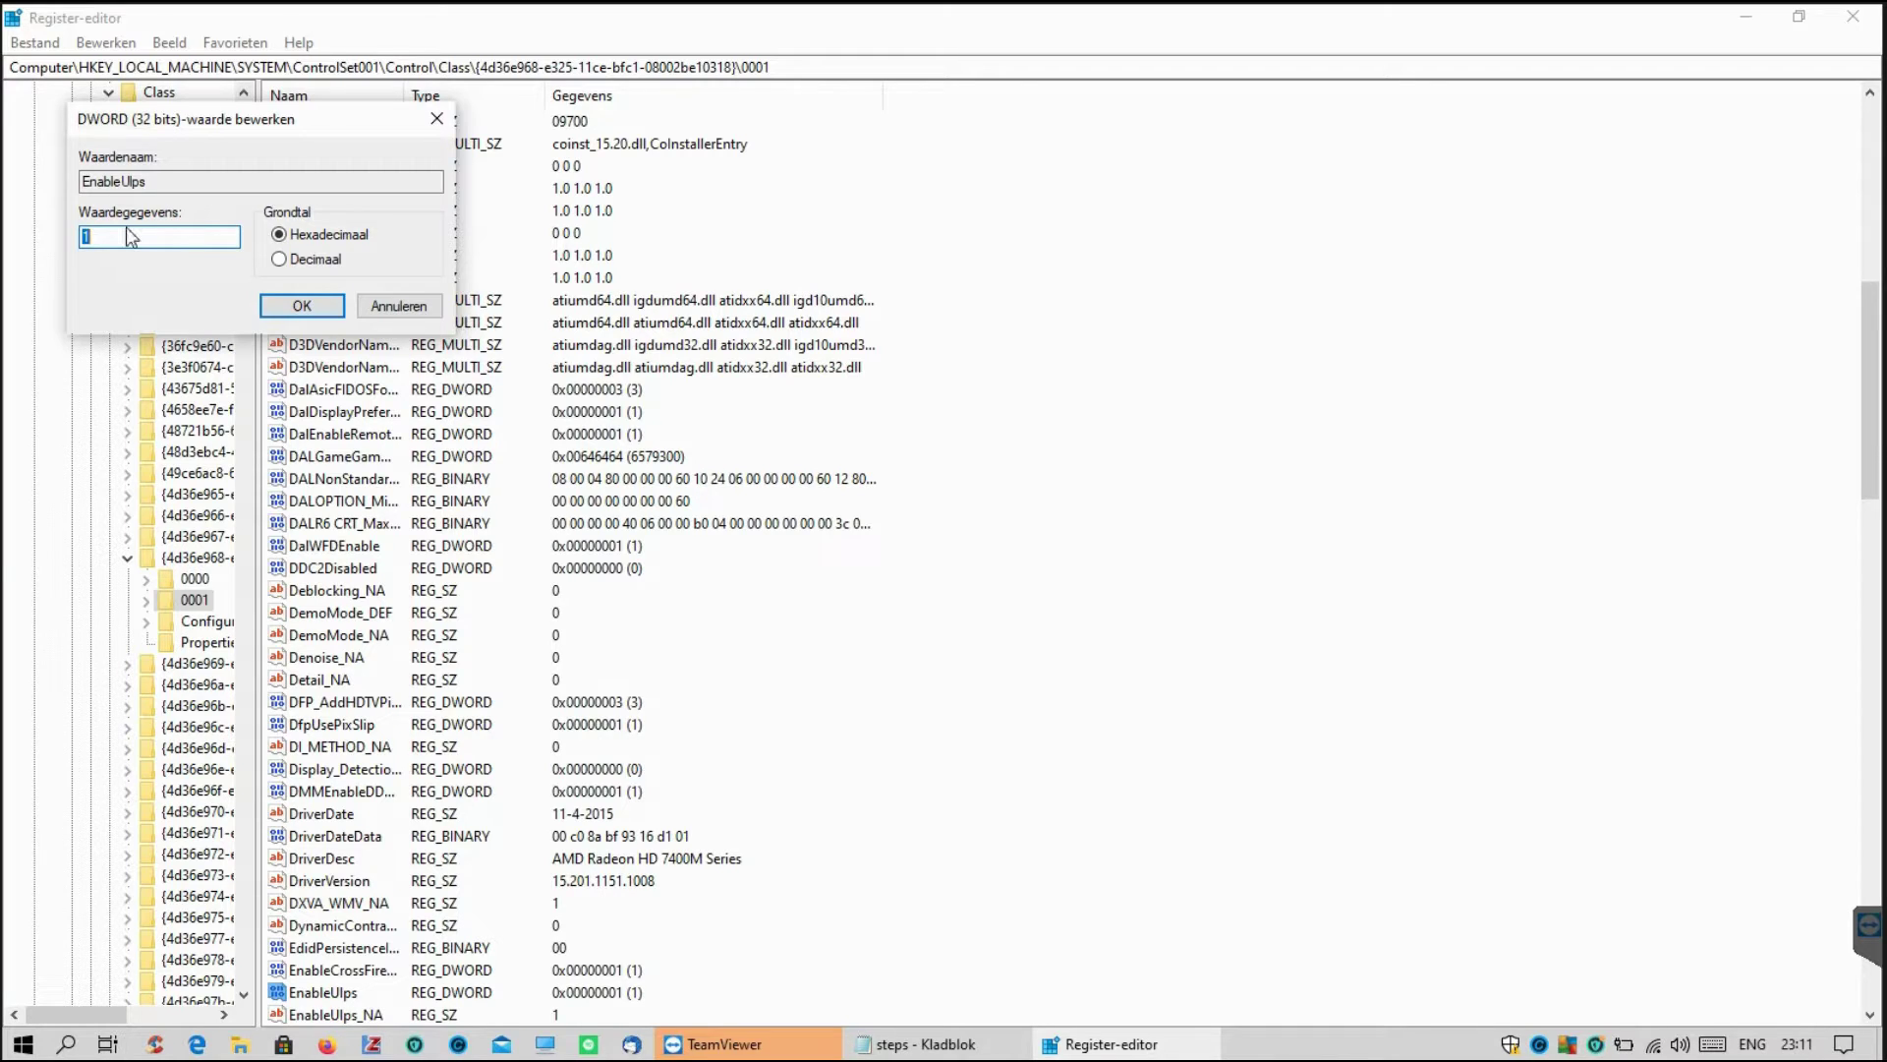
text(0)
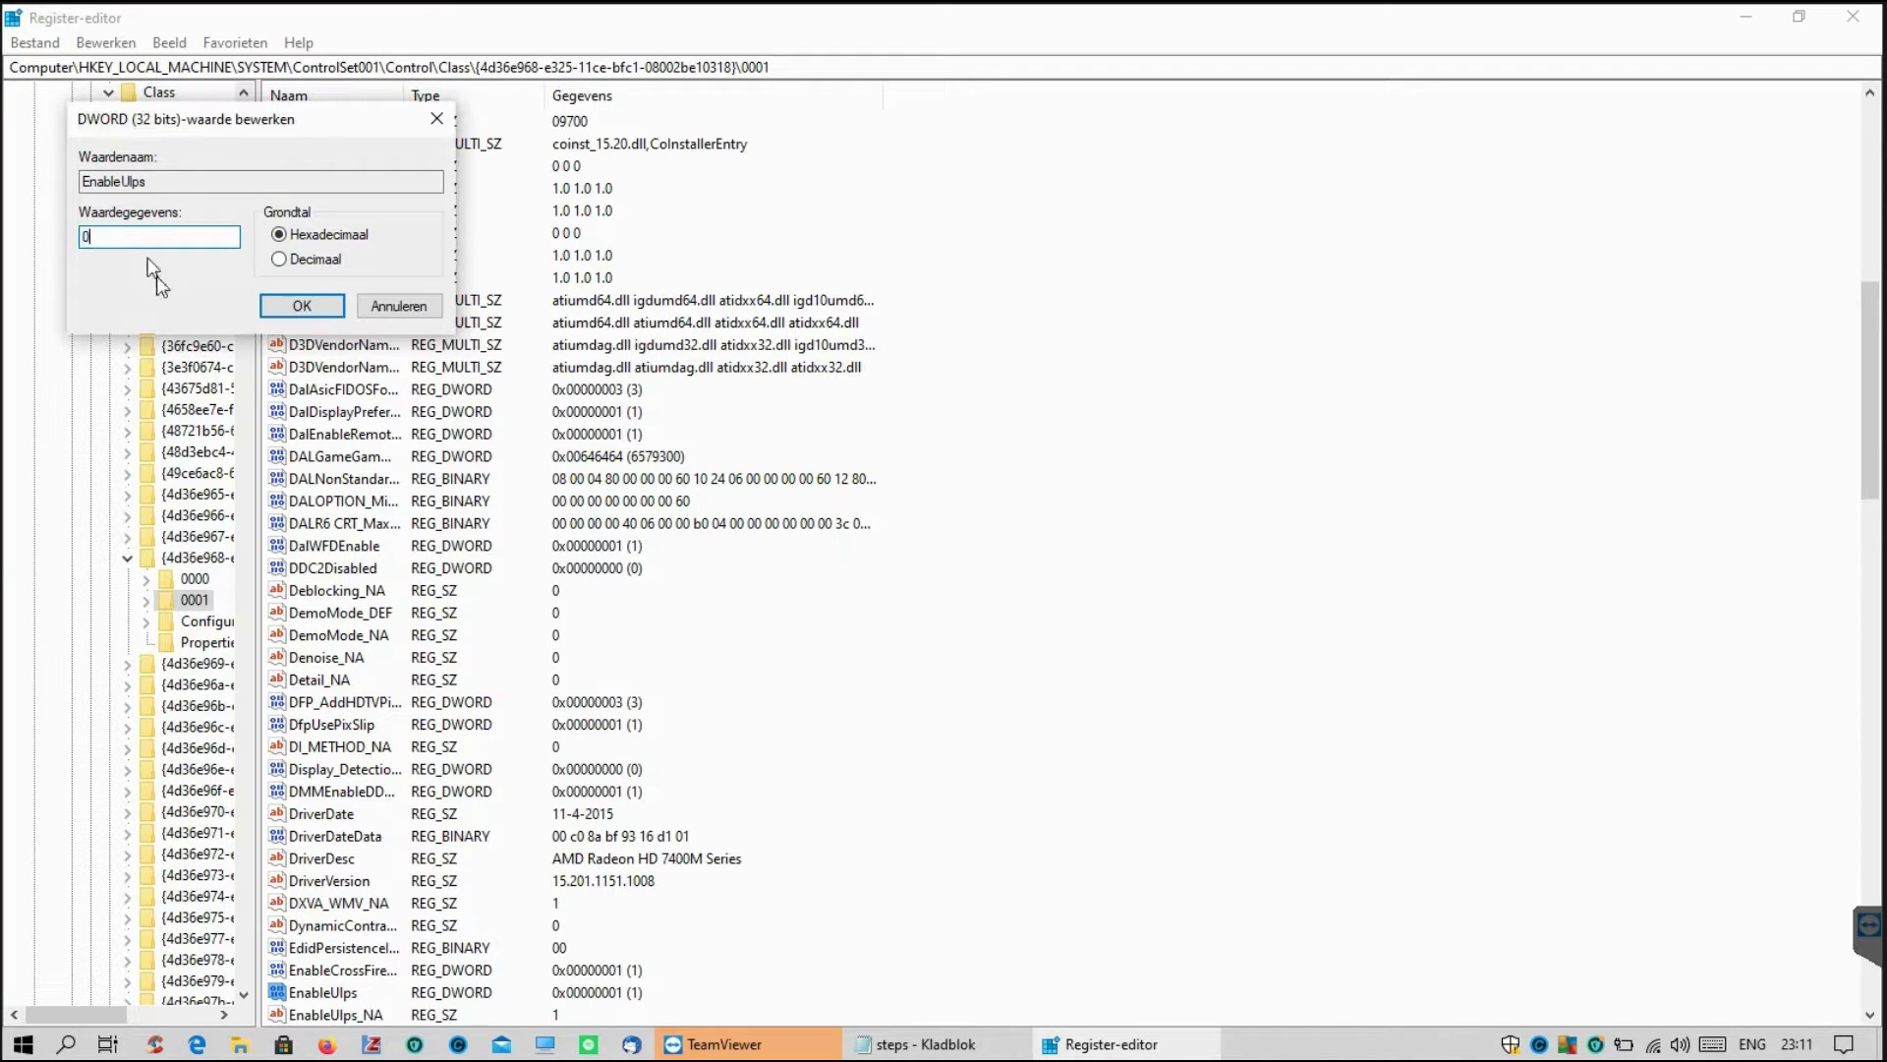
click(302, 307)
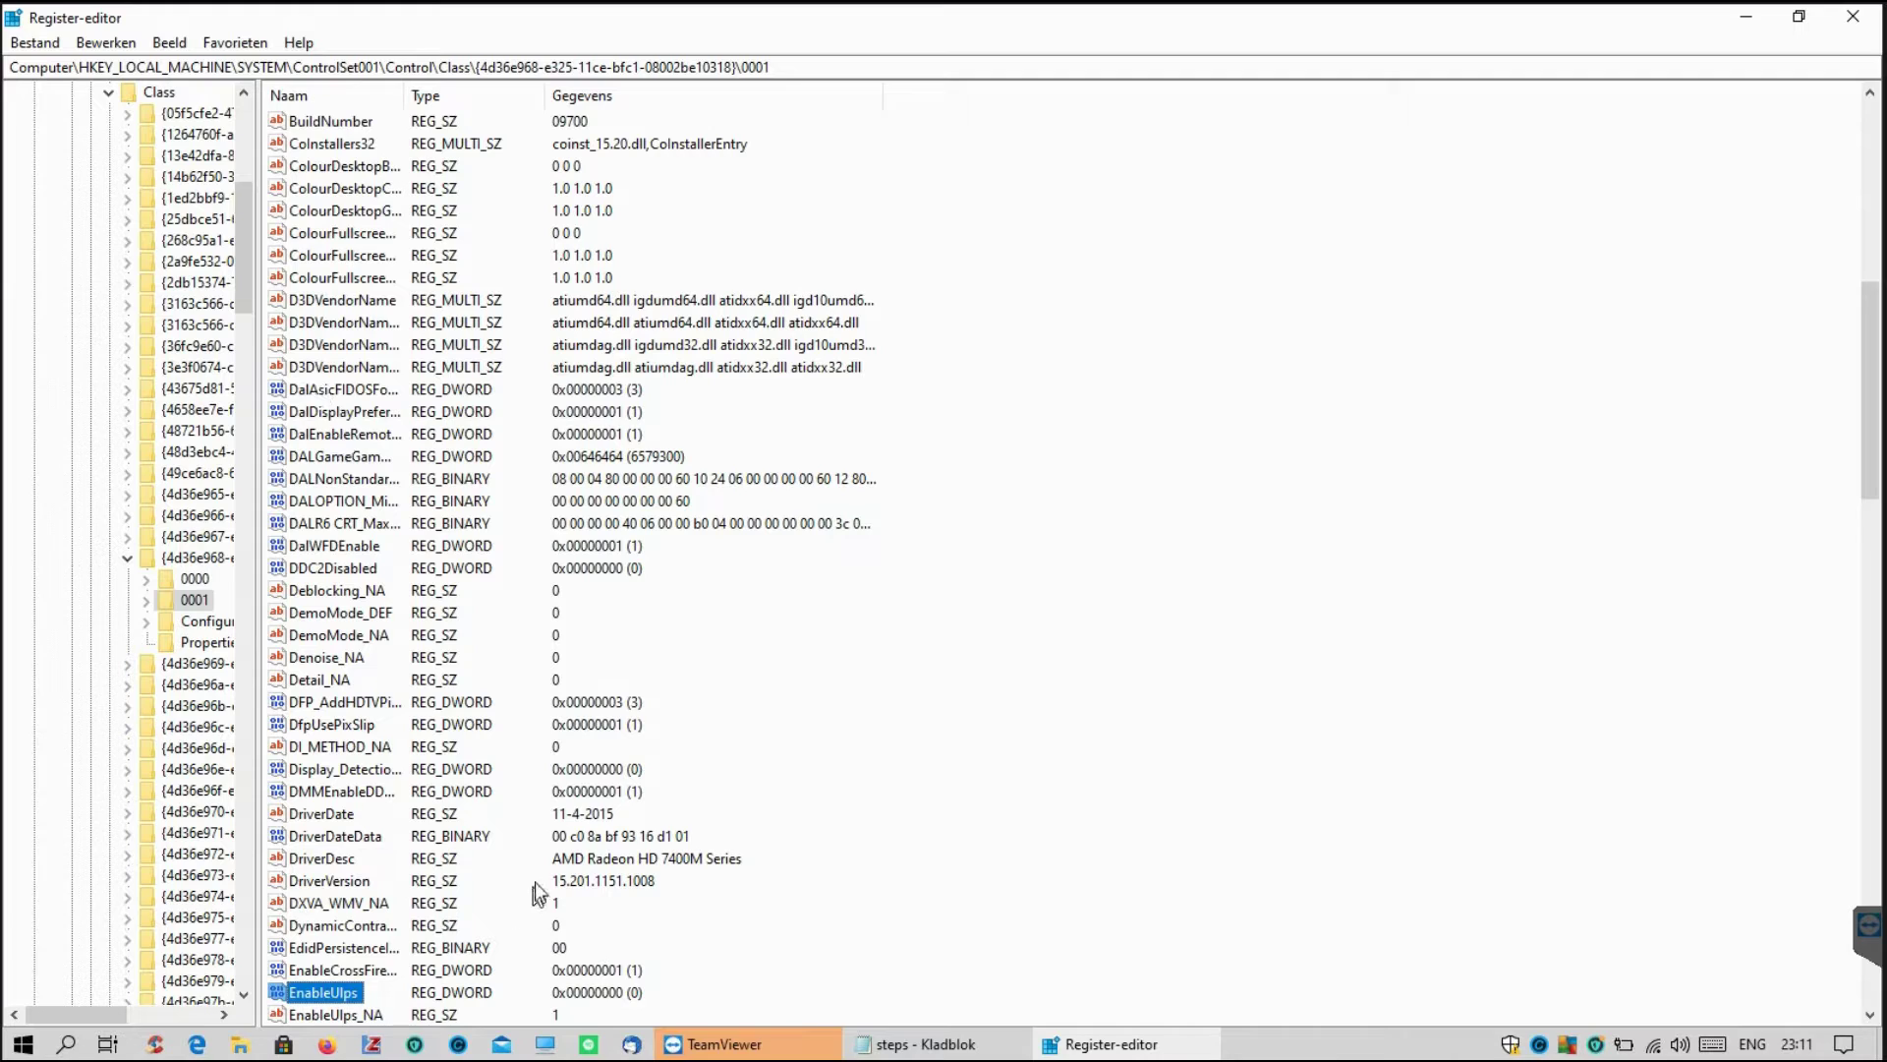
click(336, 1017)
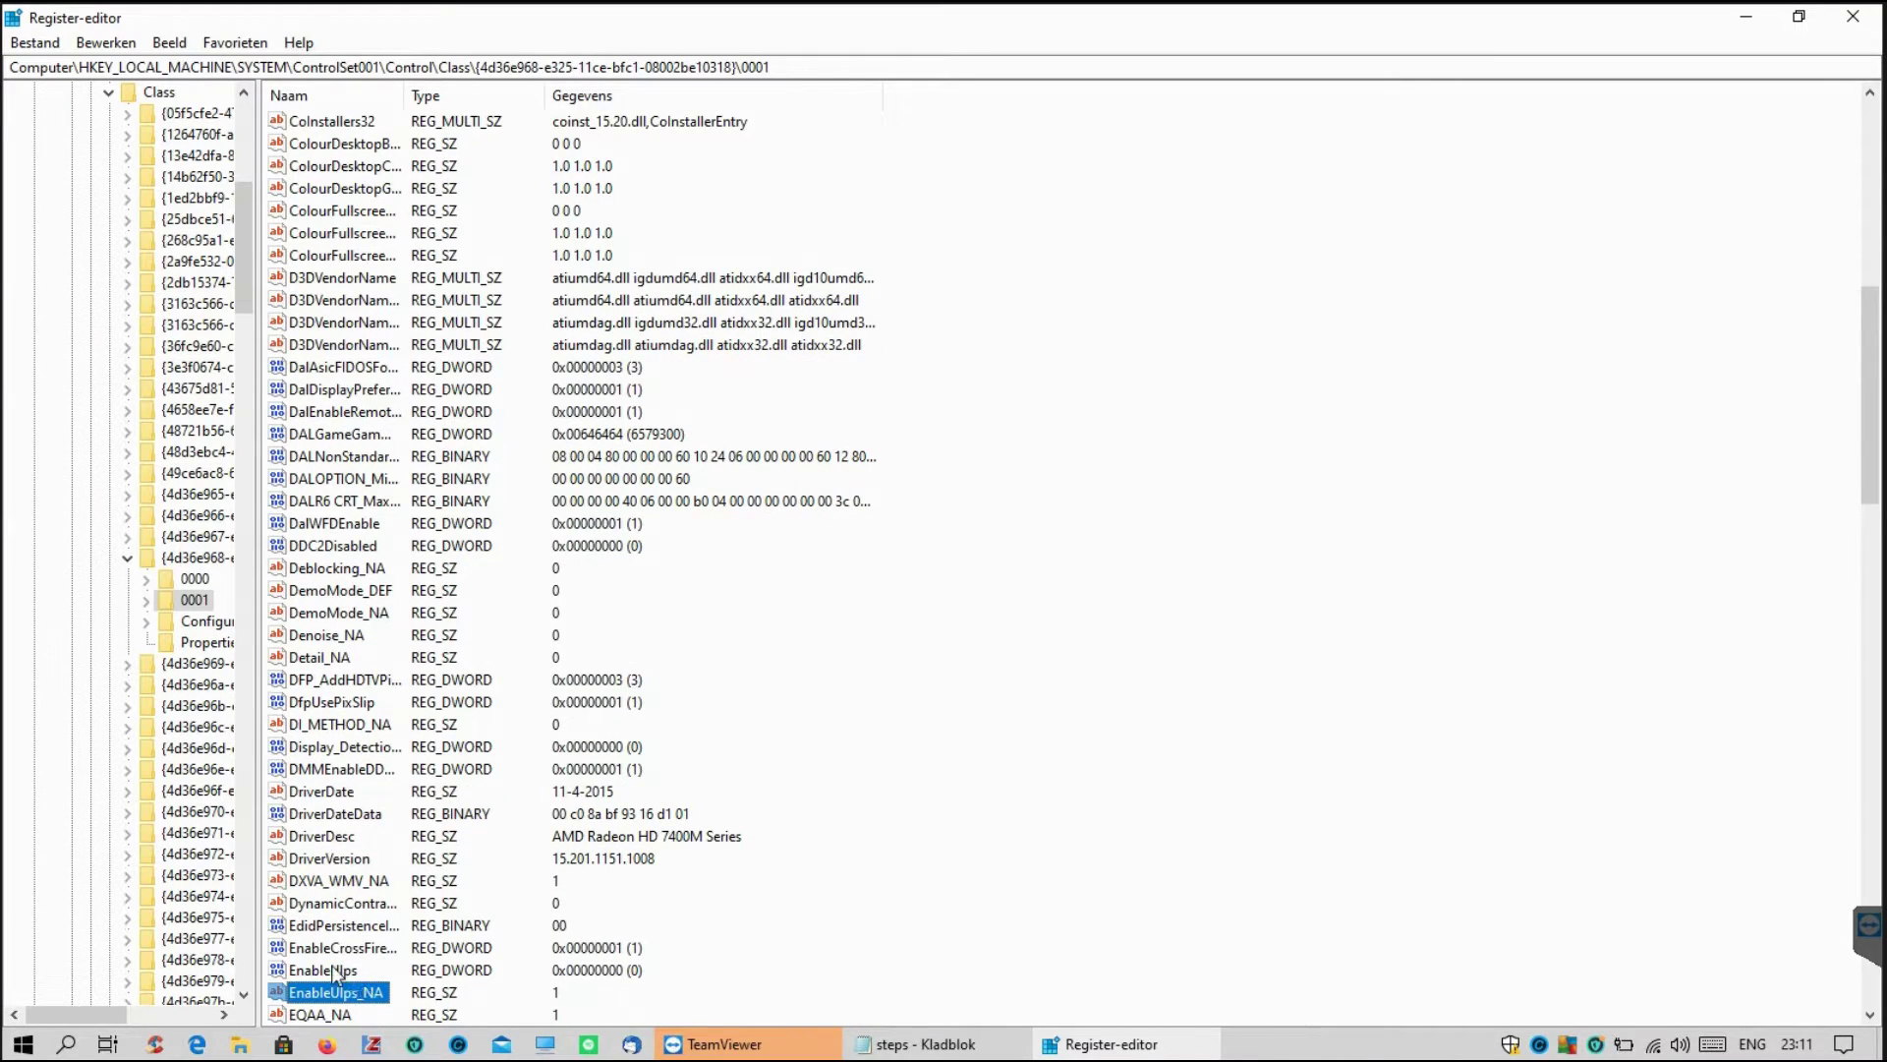
click(335, 972)
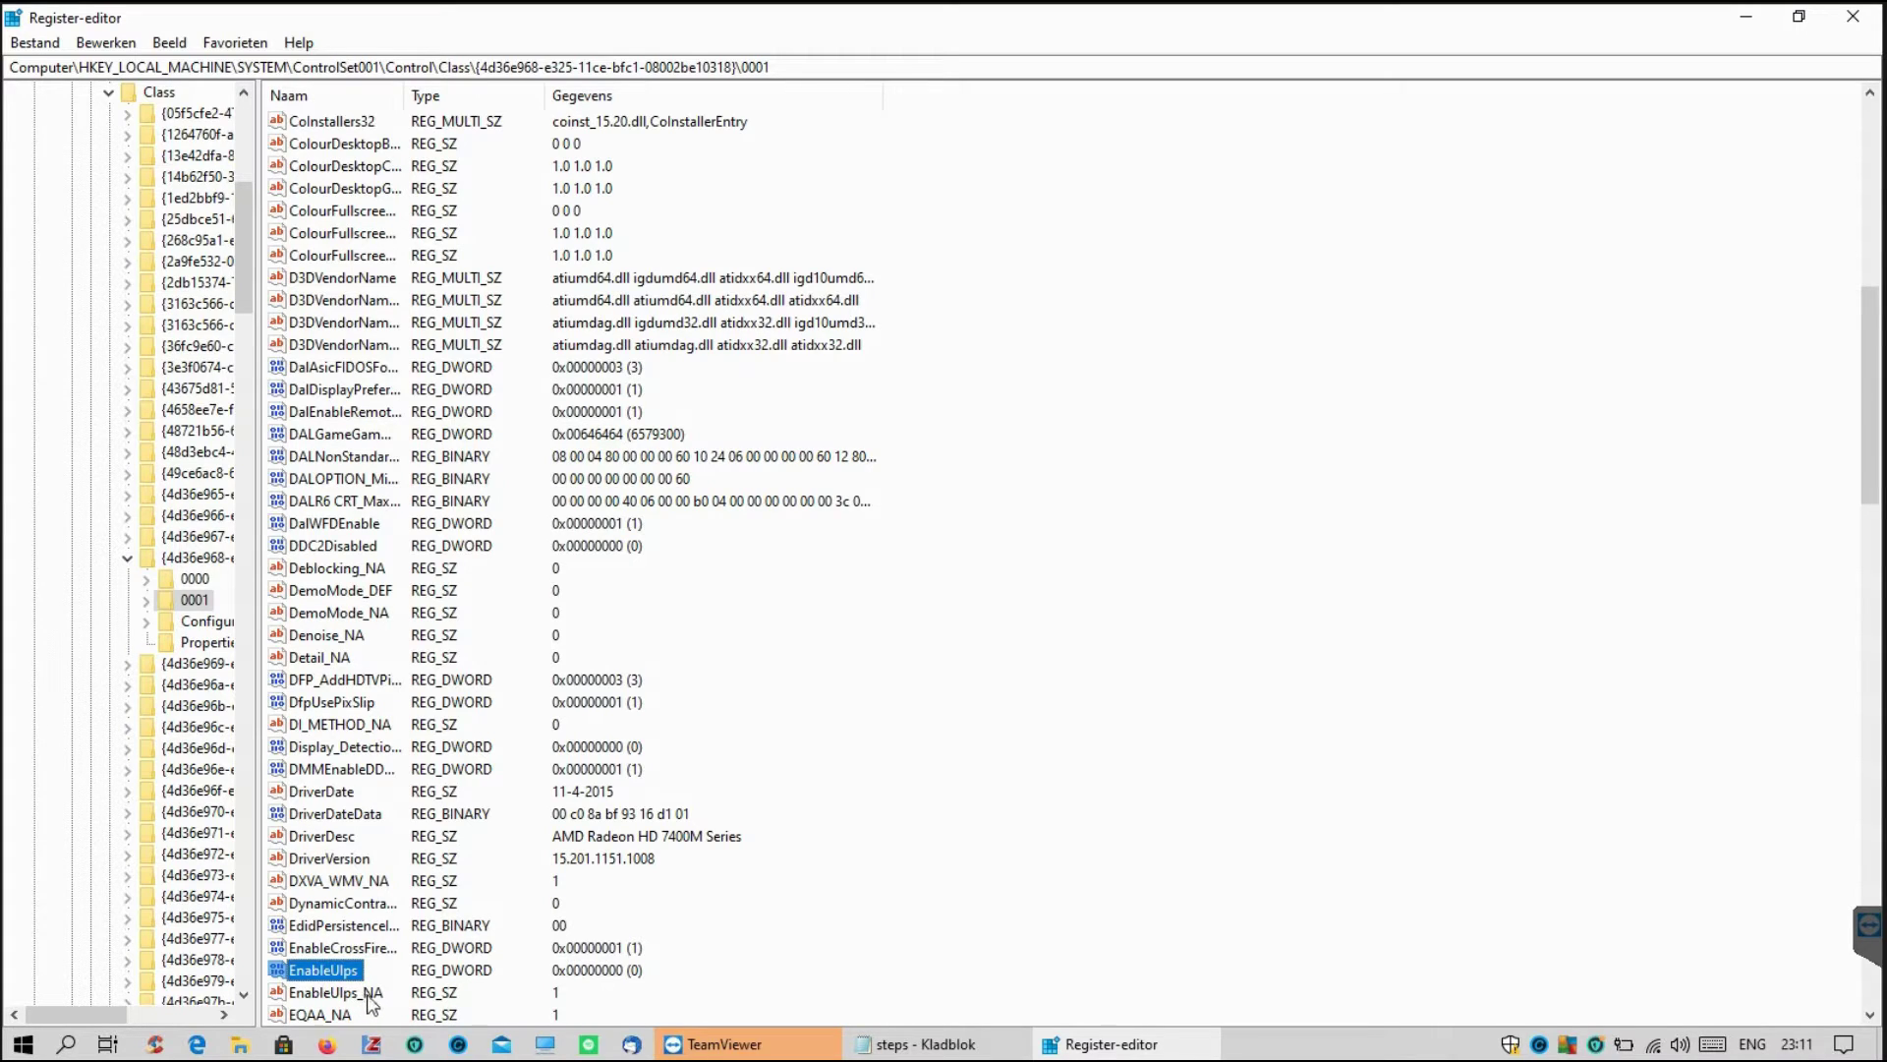
- Use Volgende zoeken until the search reaches EnableUlps under Services\amdkmdag
click(371, 993)
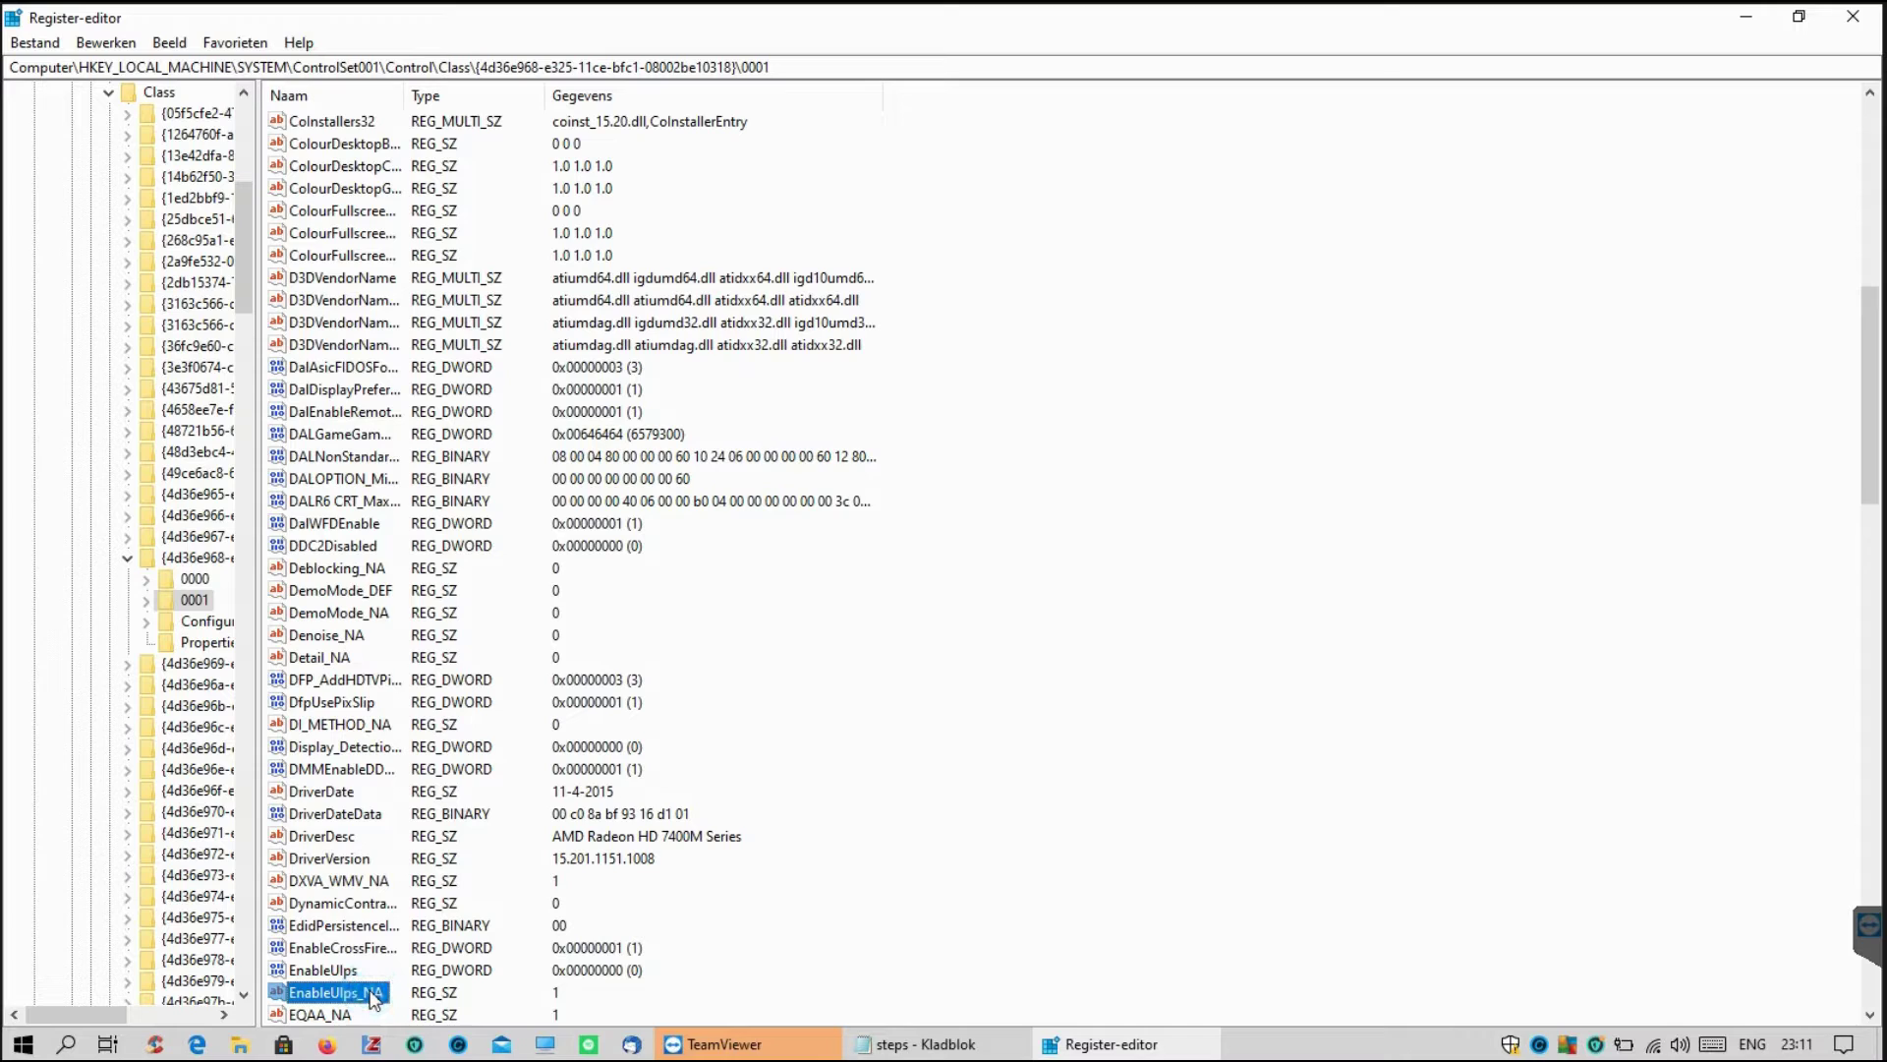
click(342, 971)
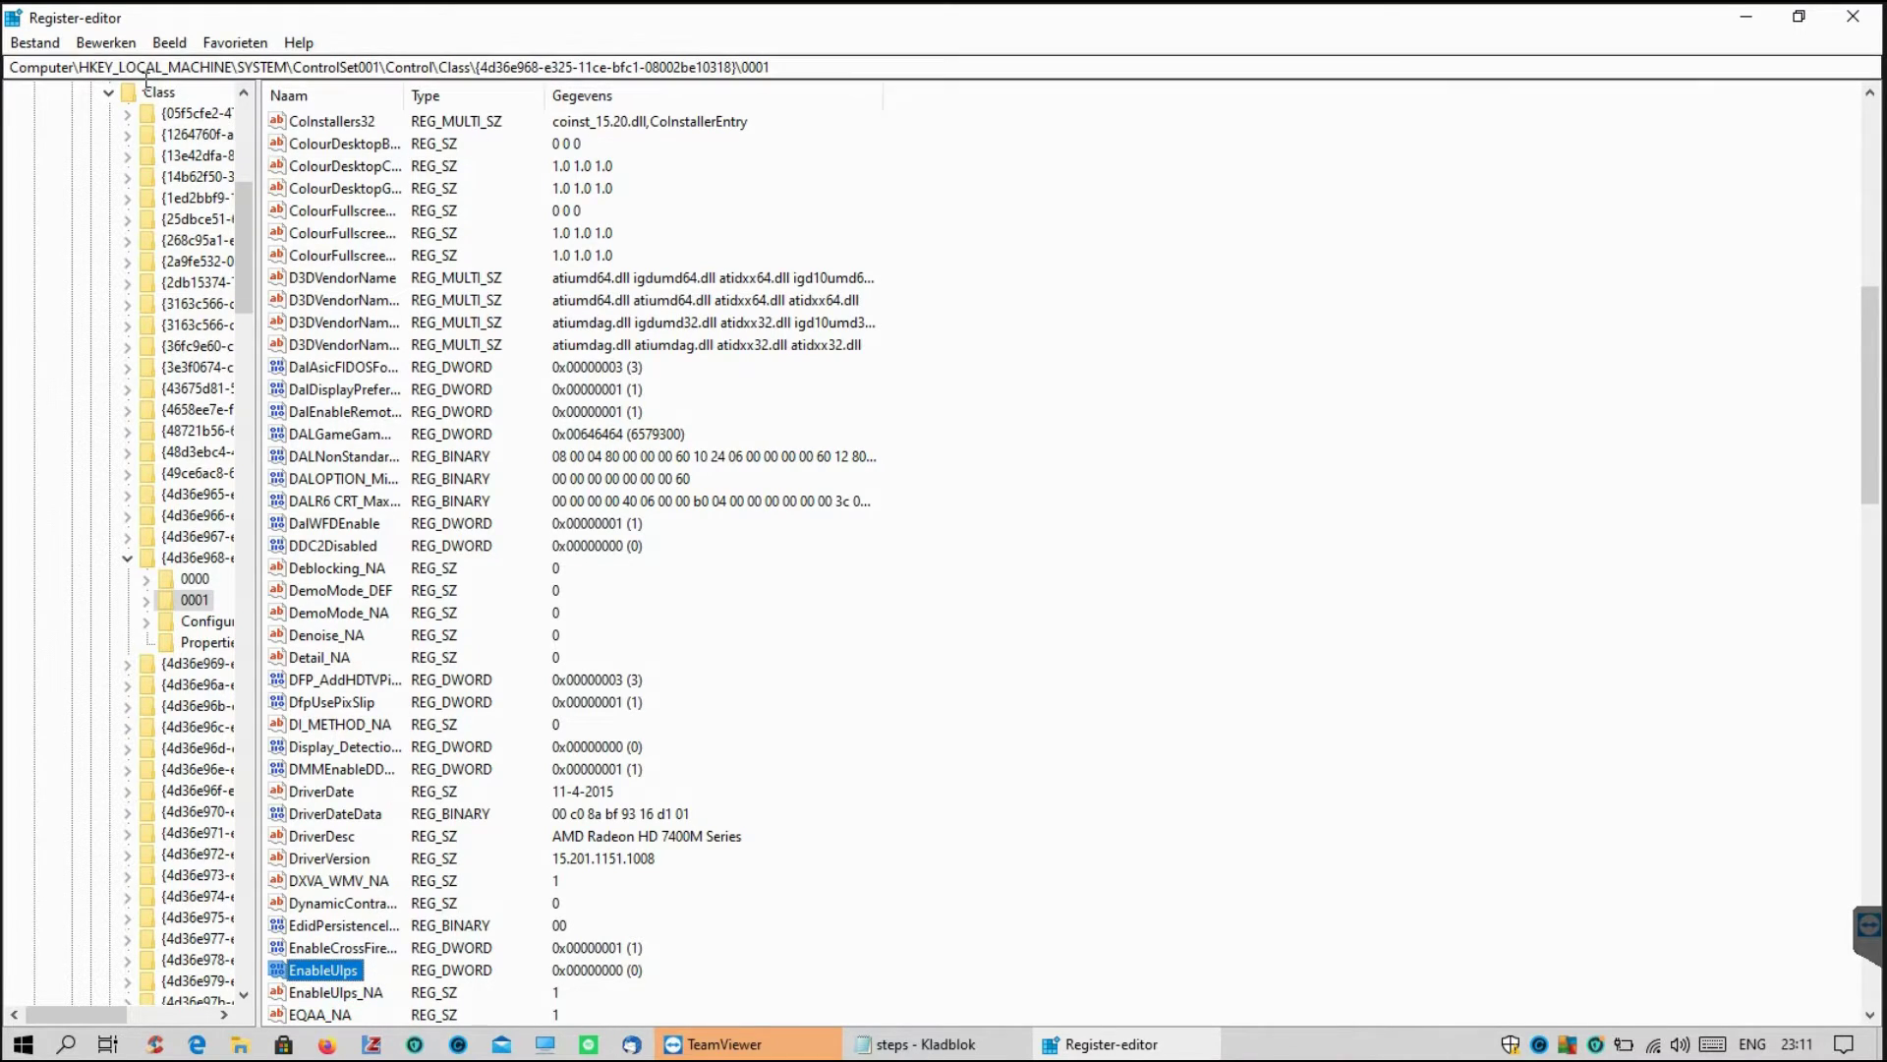
click(109, 48)
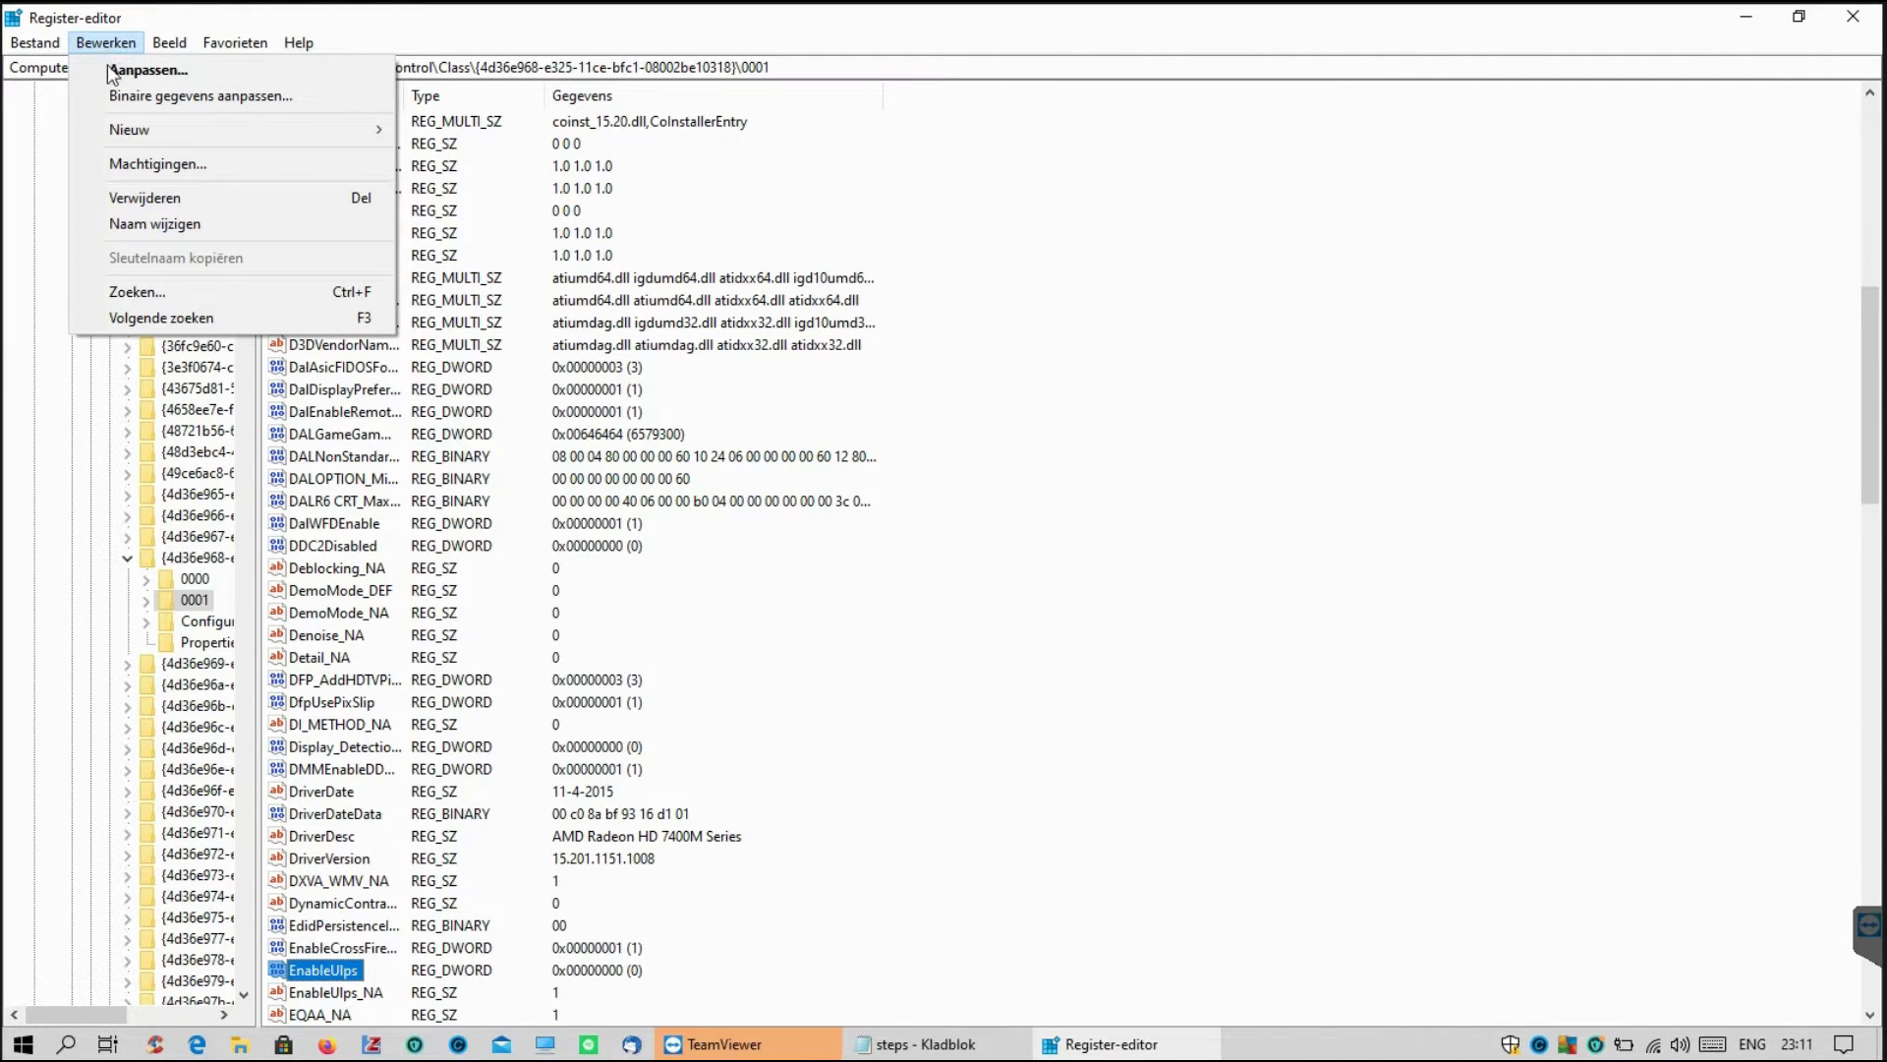
click(221, 320)
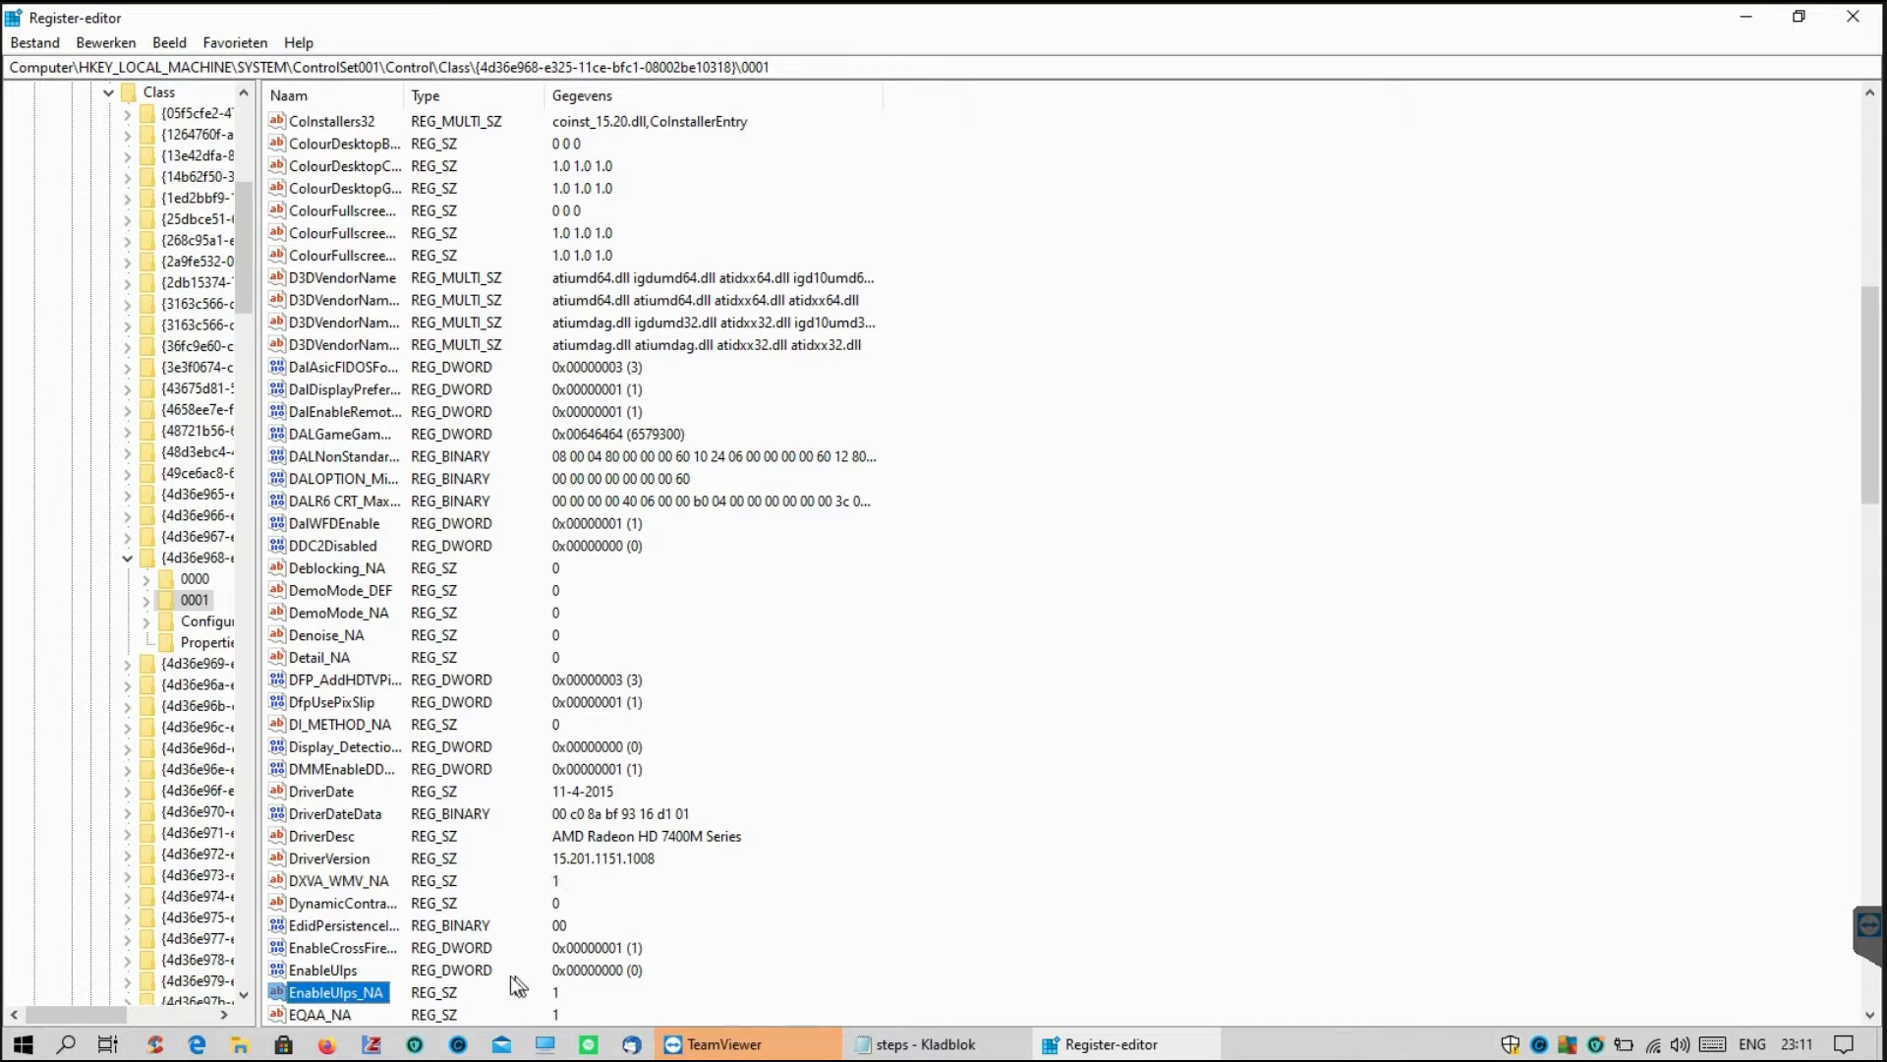
click(110, 43)
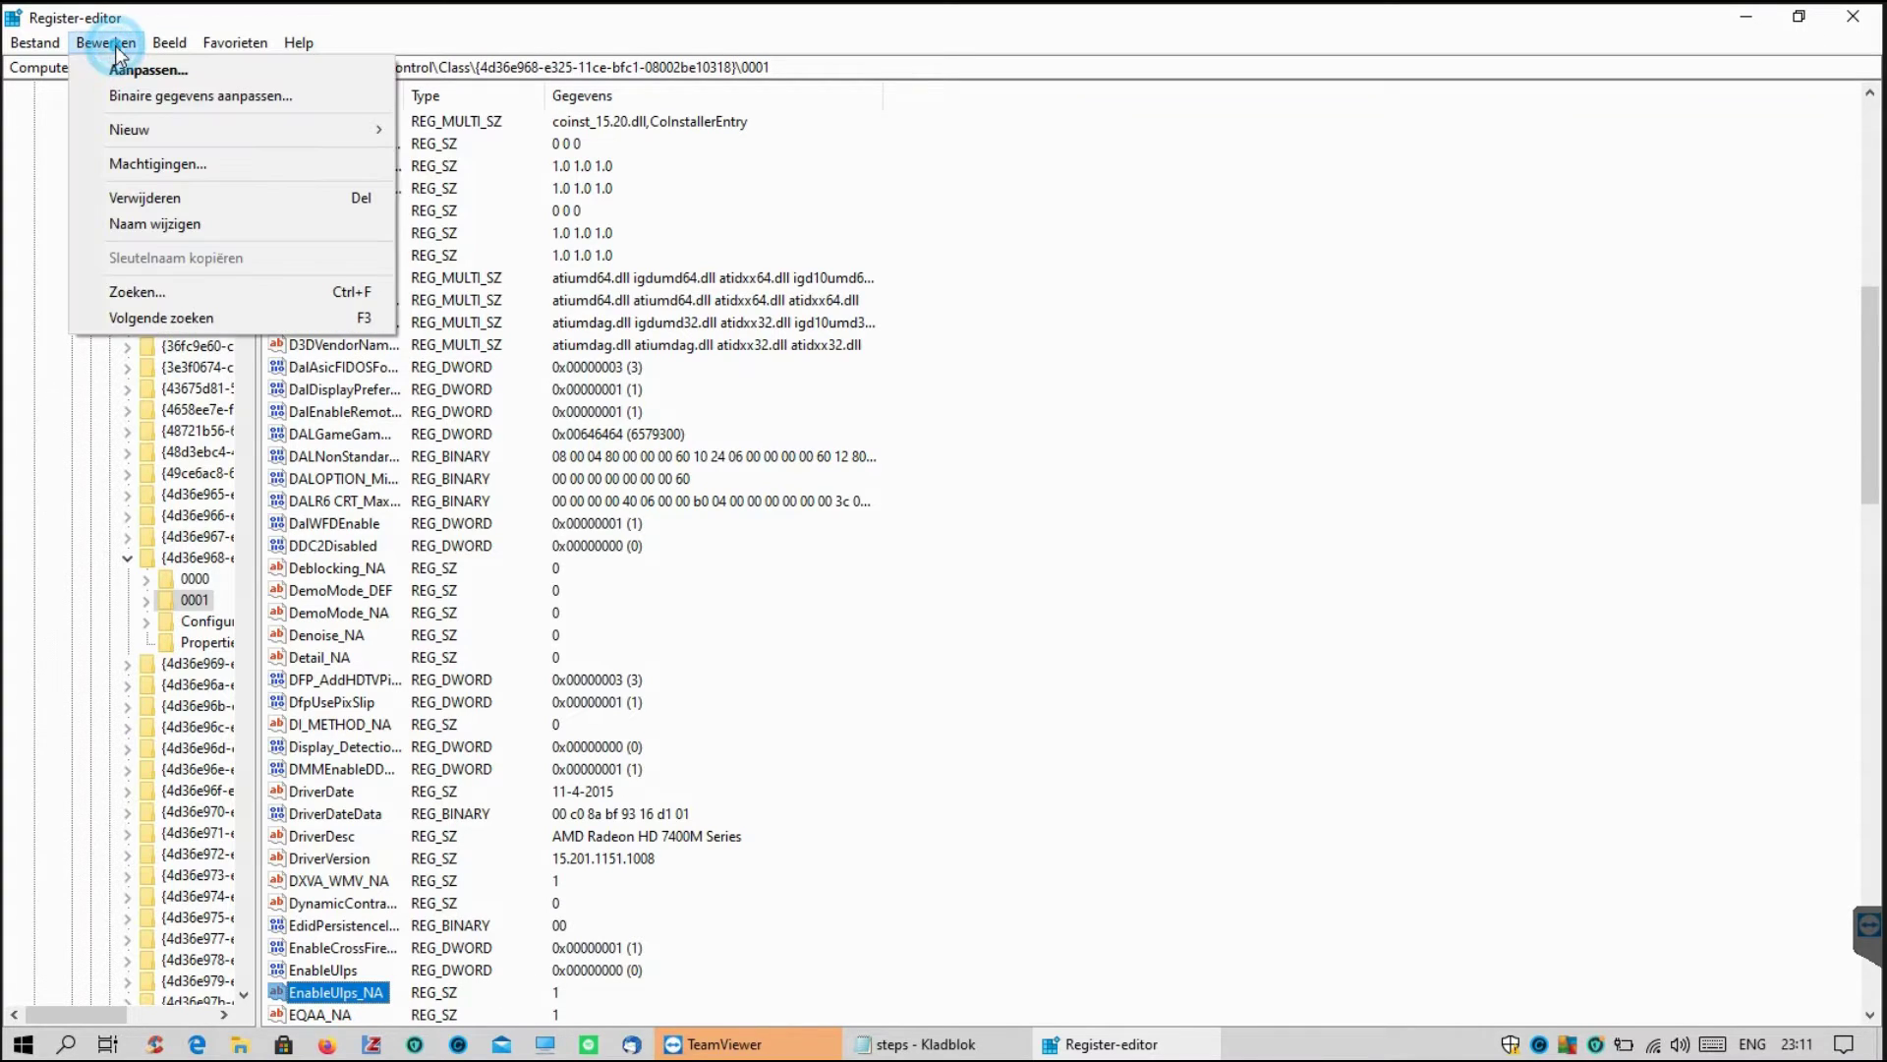
click(184, 318)
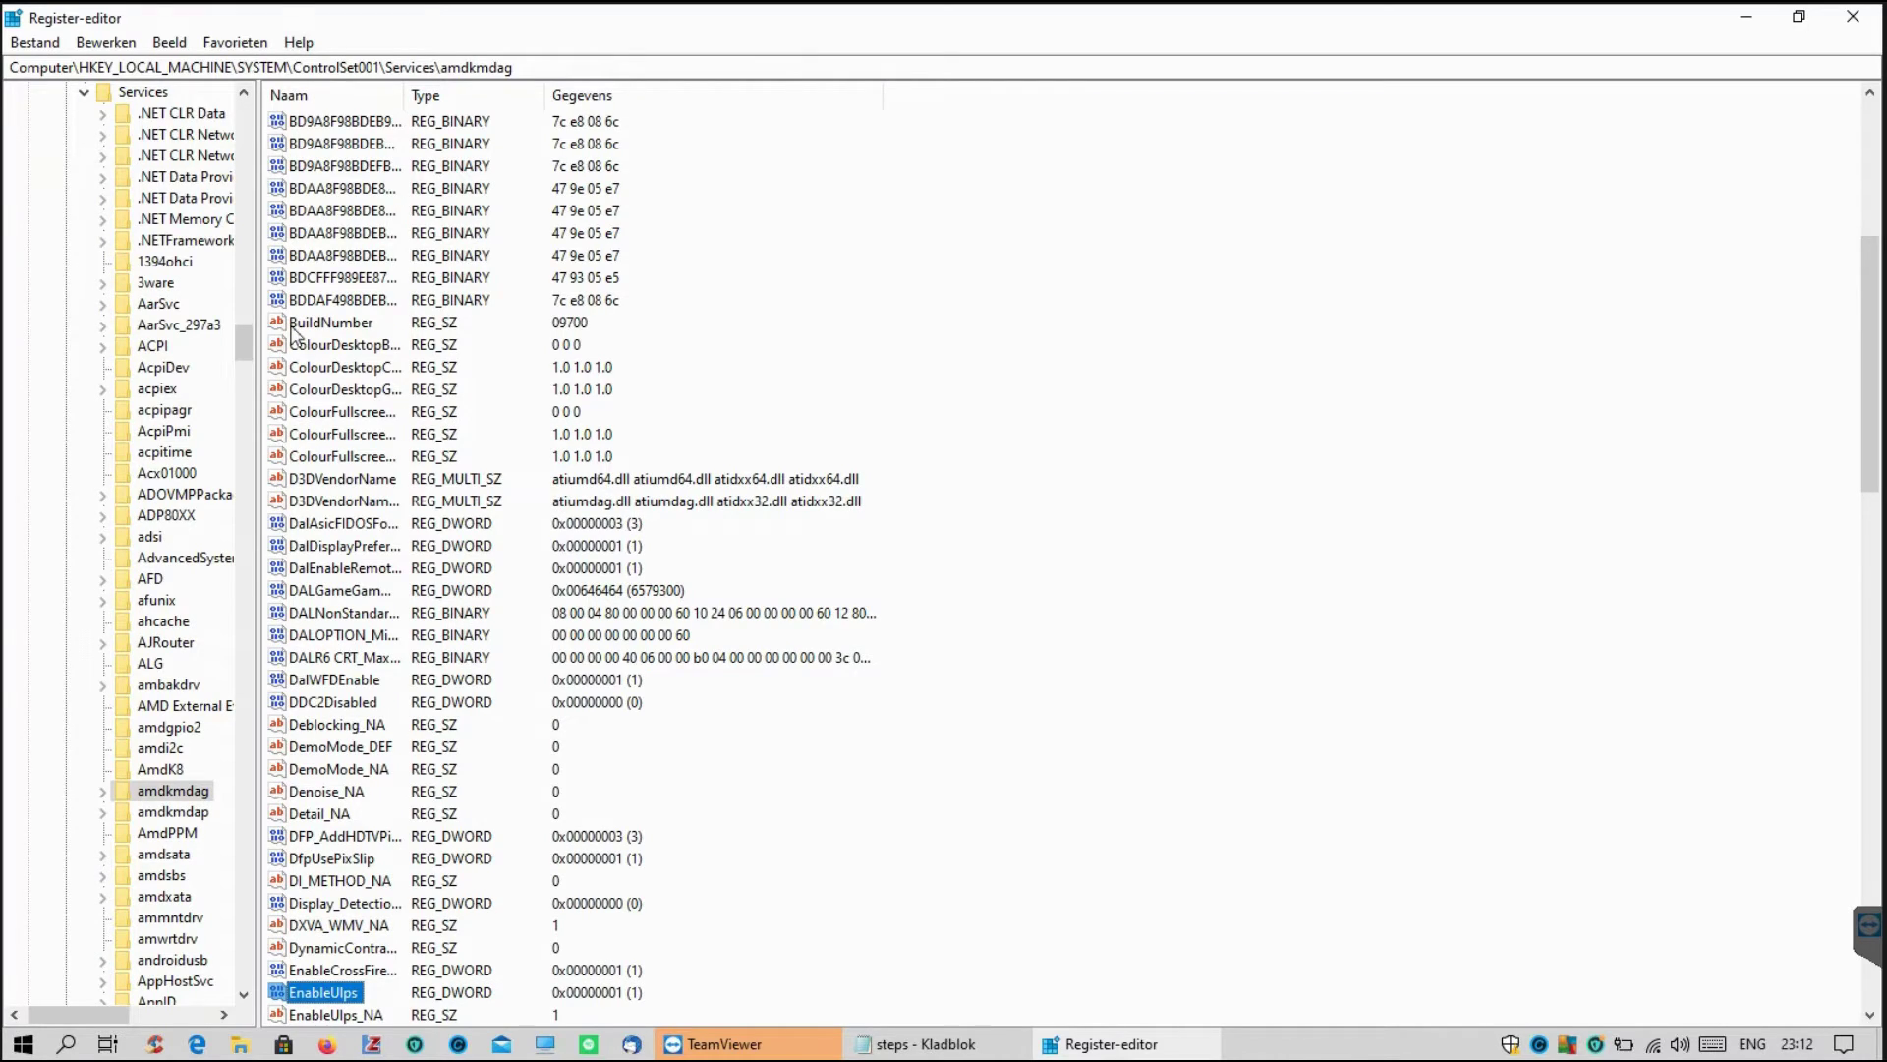
- Set the amdkmdag EnableUlps value to 0 and continue to the next match
double_click(333, 994)
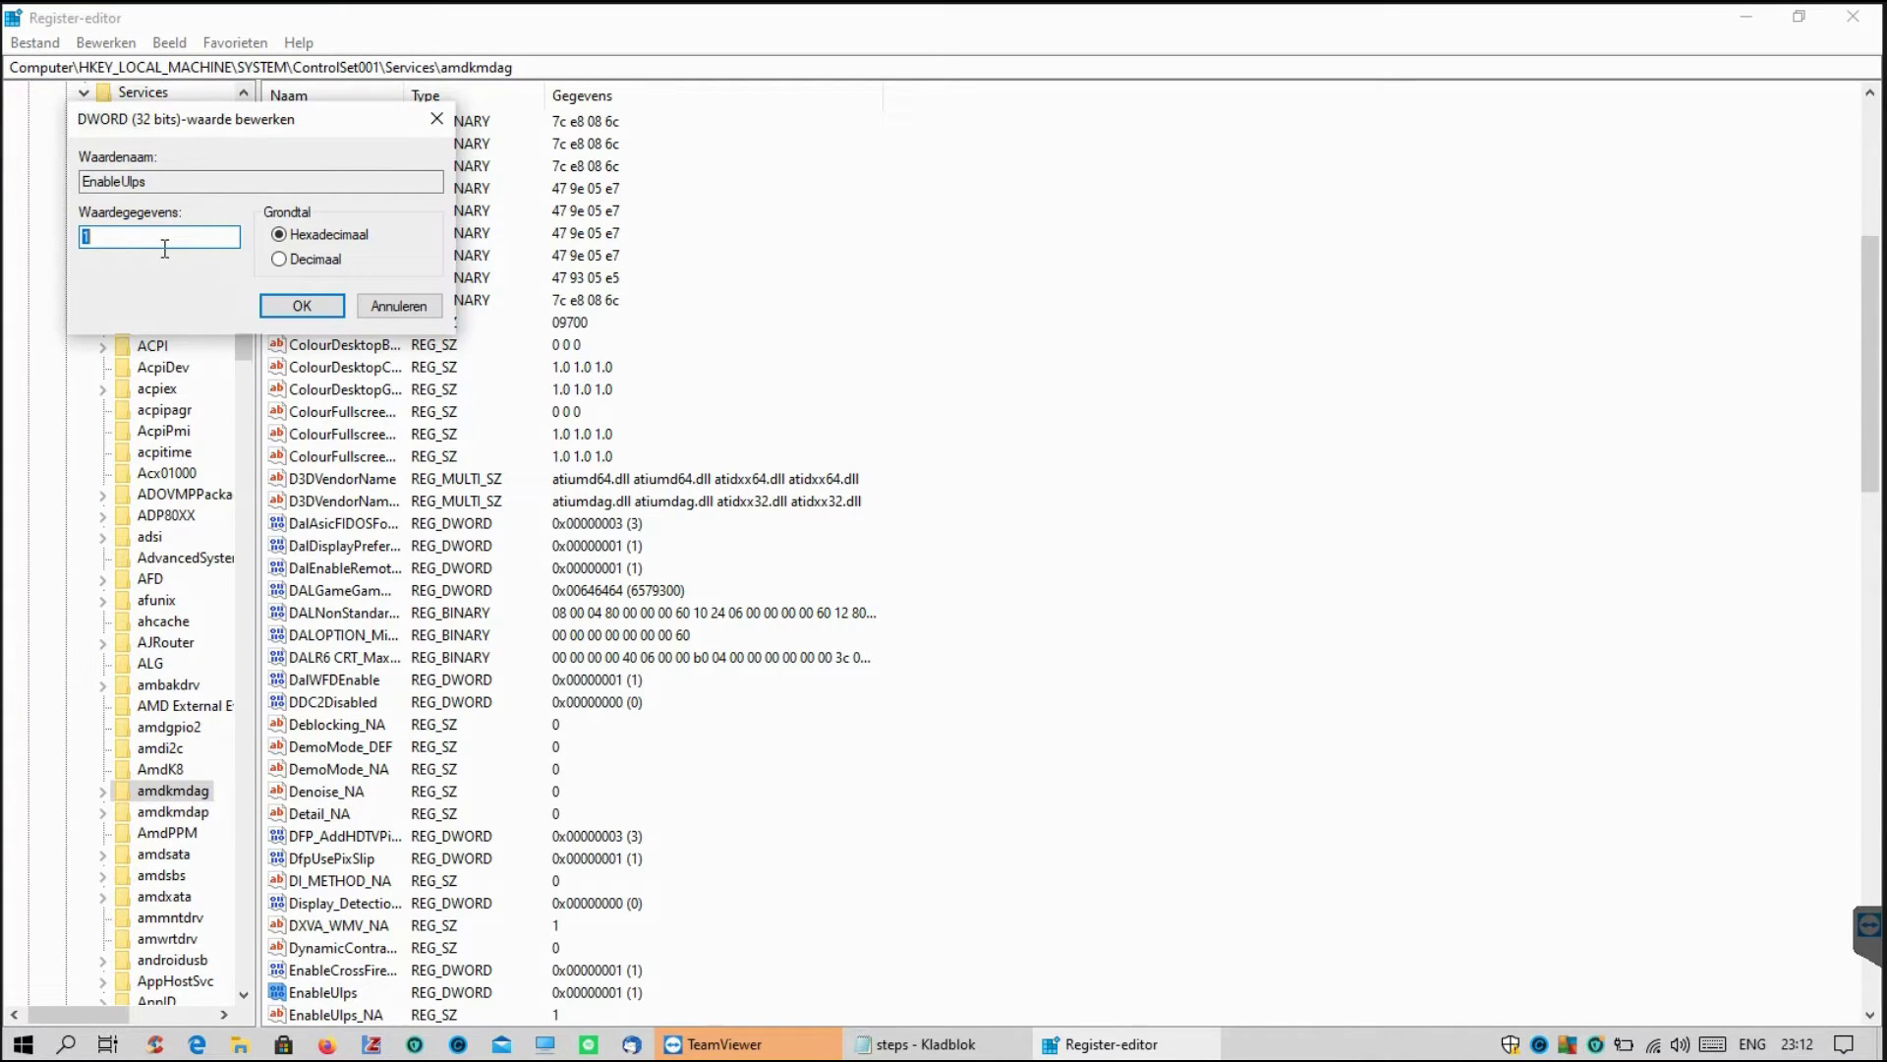
text(0)
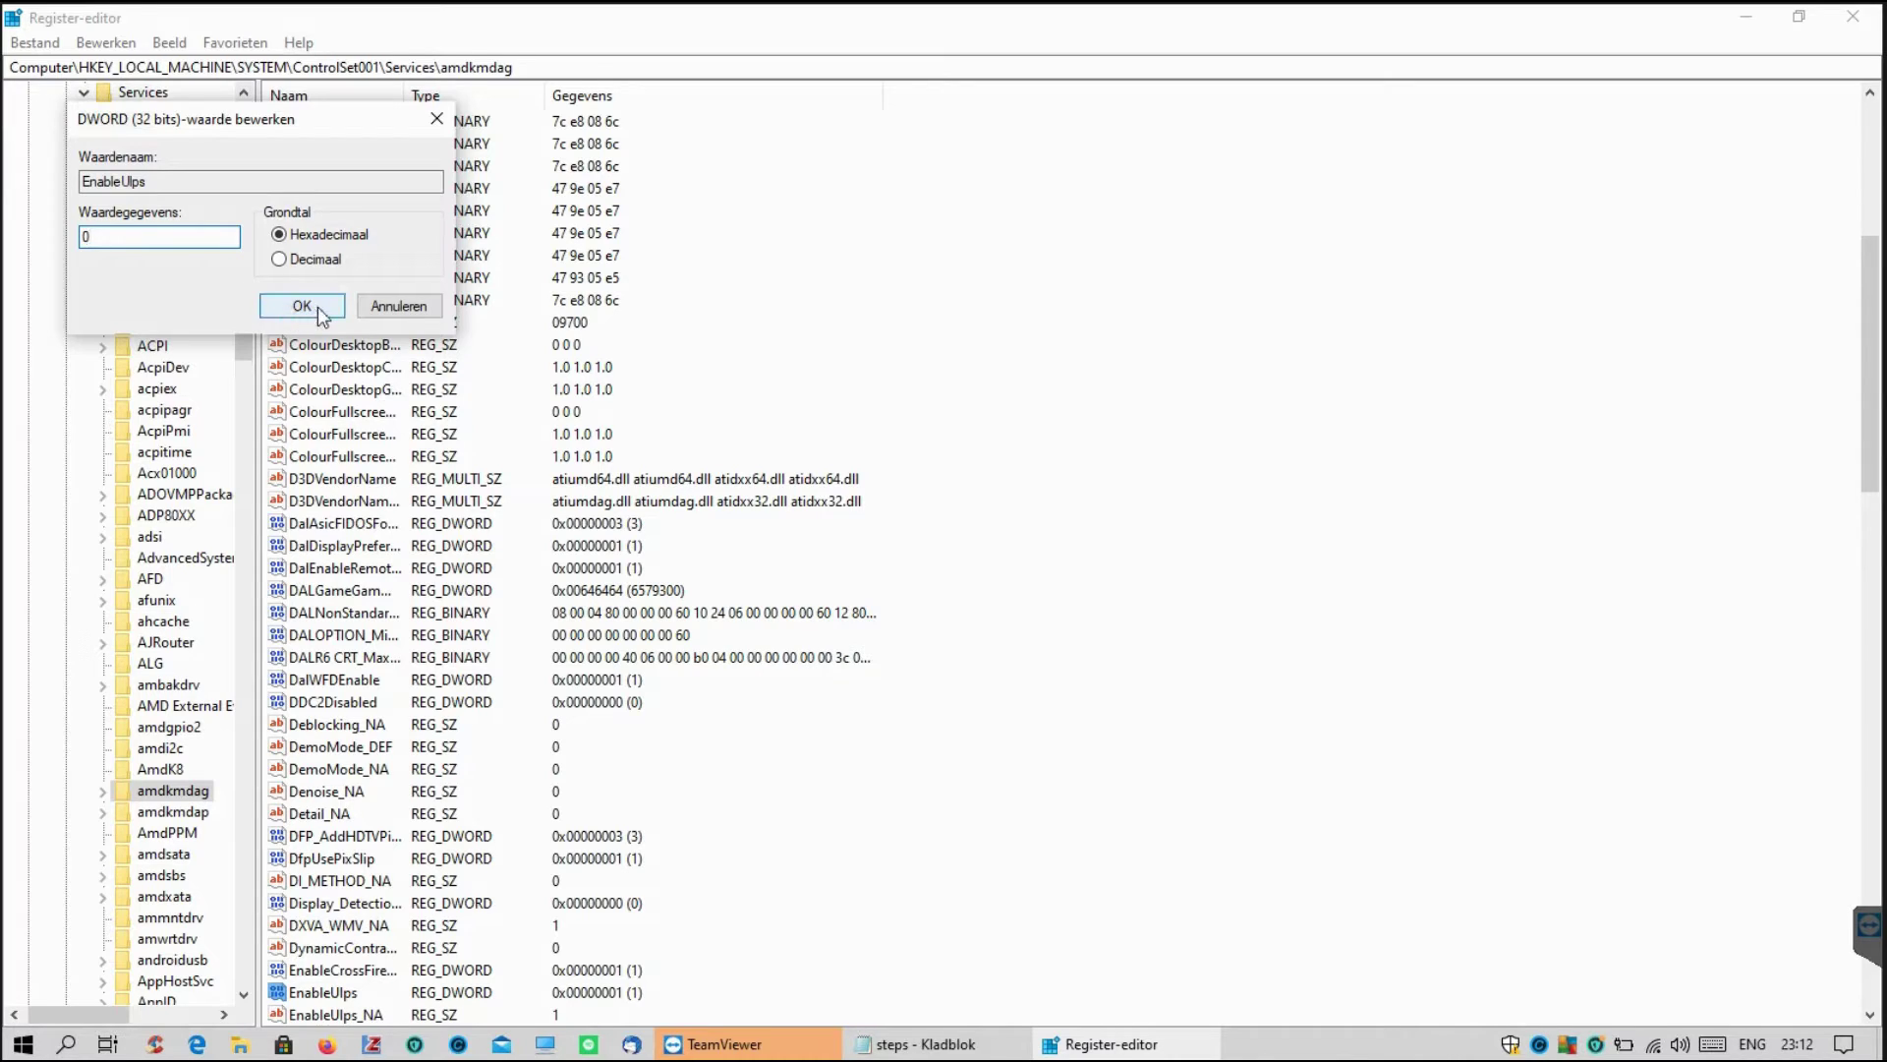
click(319, 309)
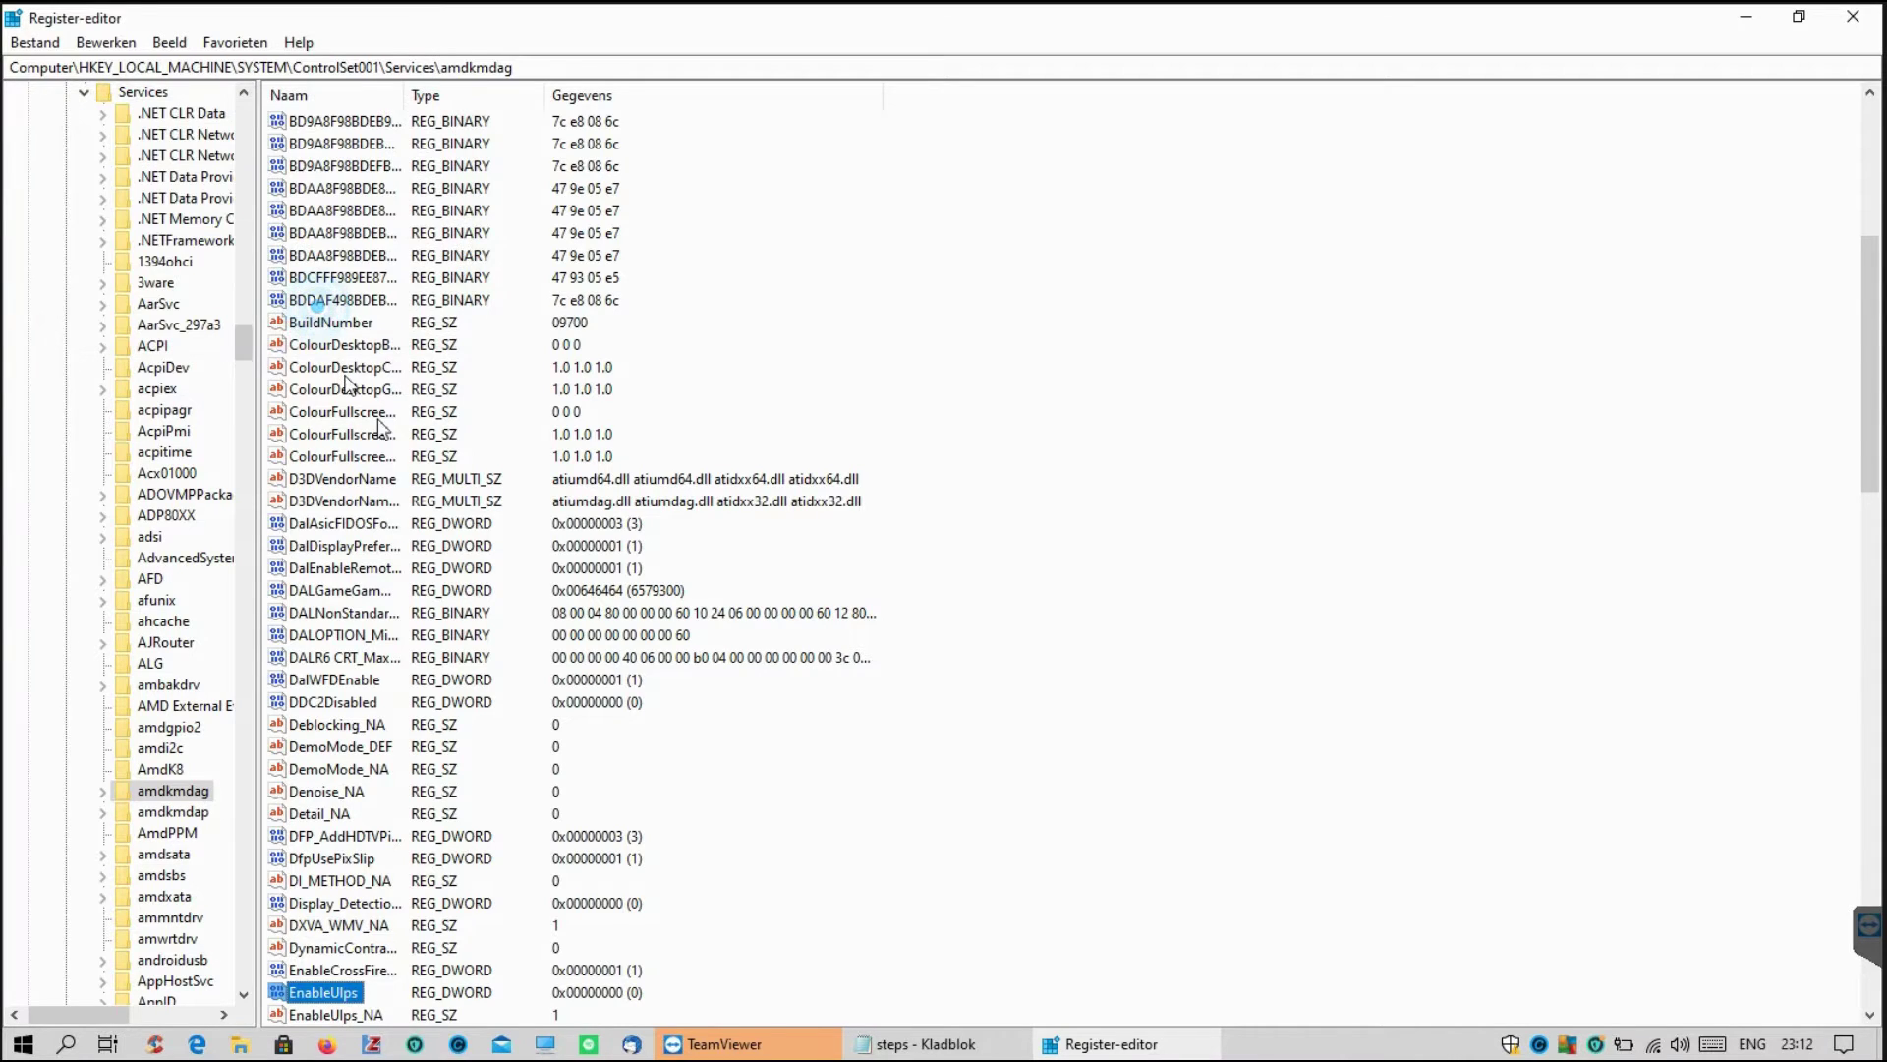
click(126, 49)
click(137, 319)
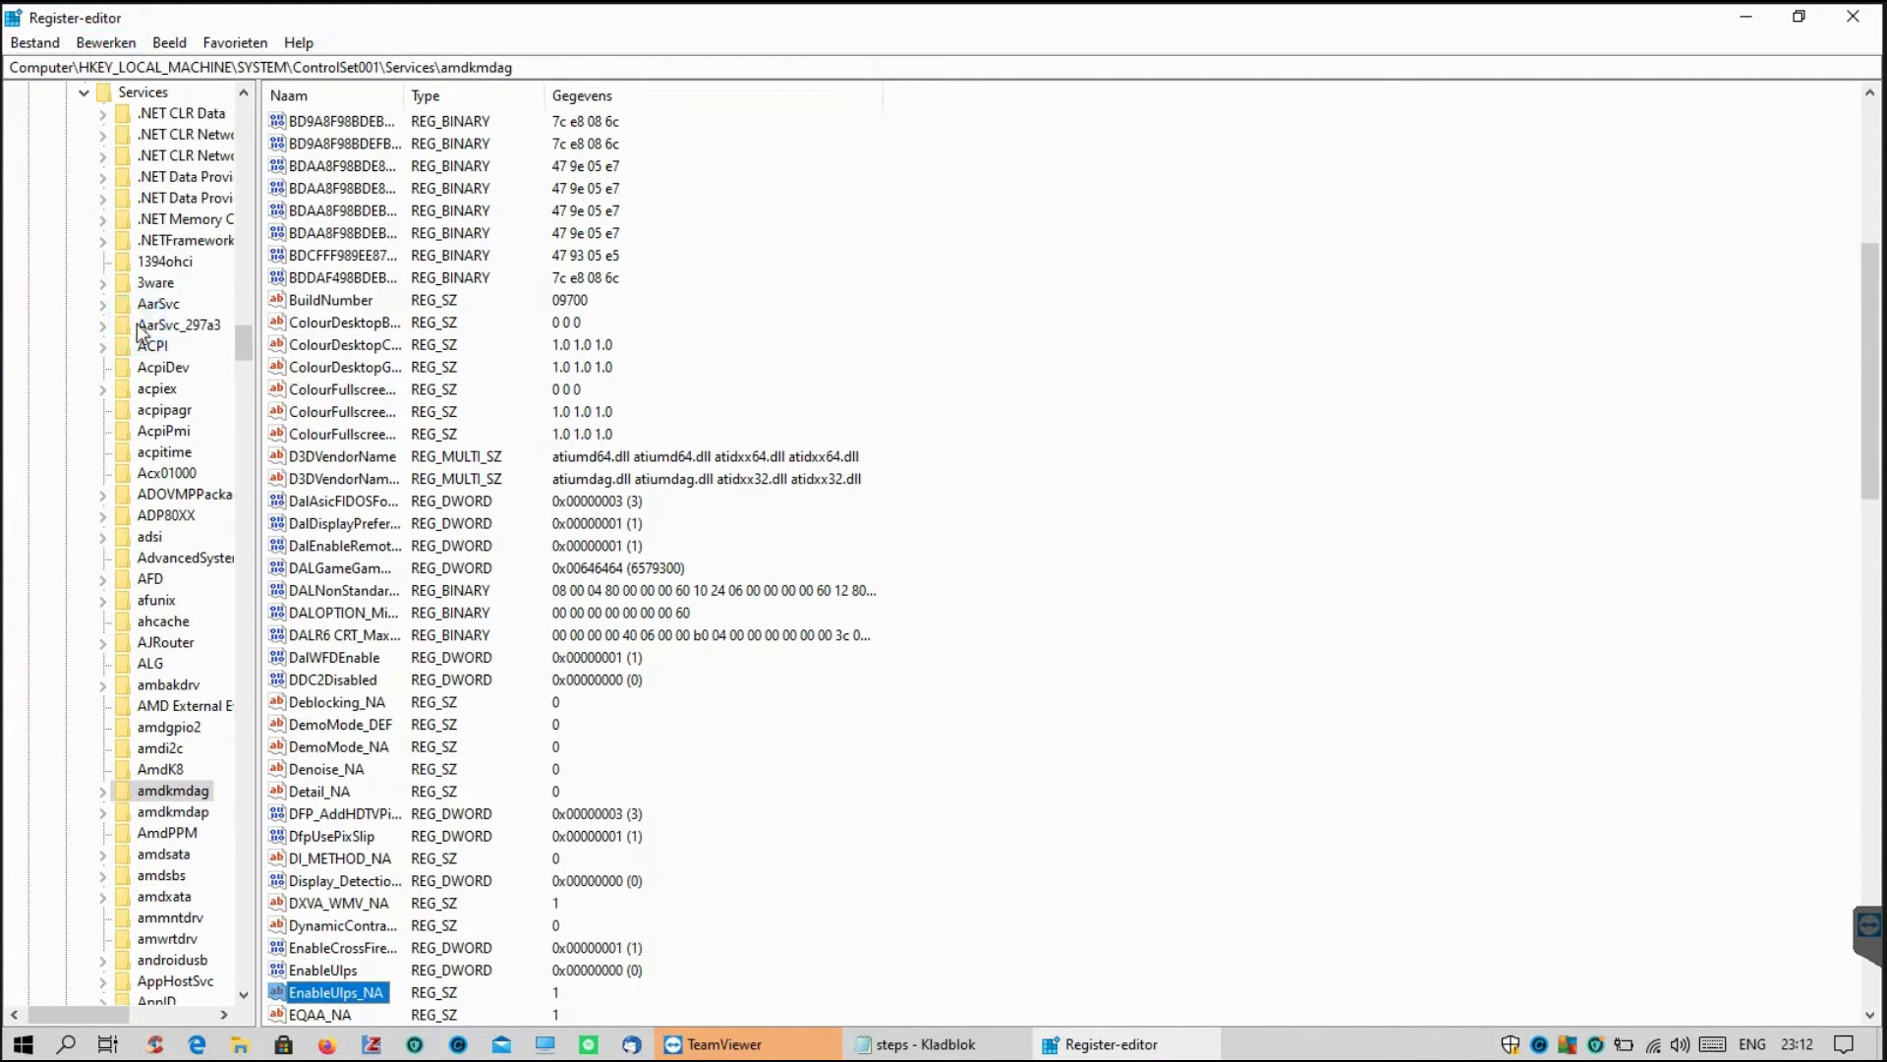
- Repeat Volgende zoeken through the remaining EnableUlps matches until the search finishes
click(118, 47)
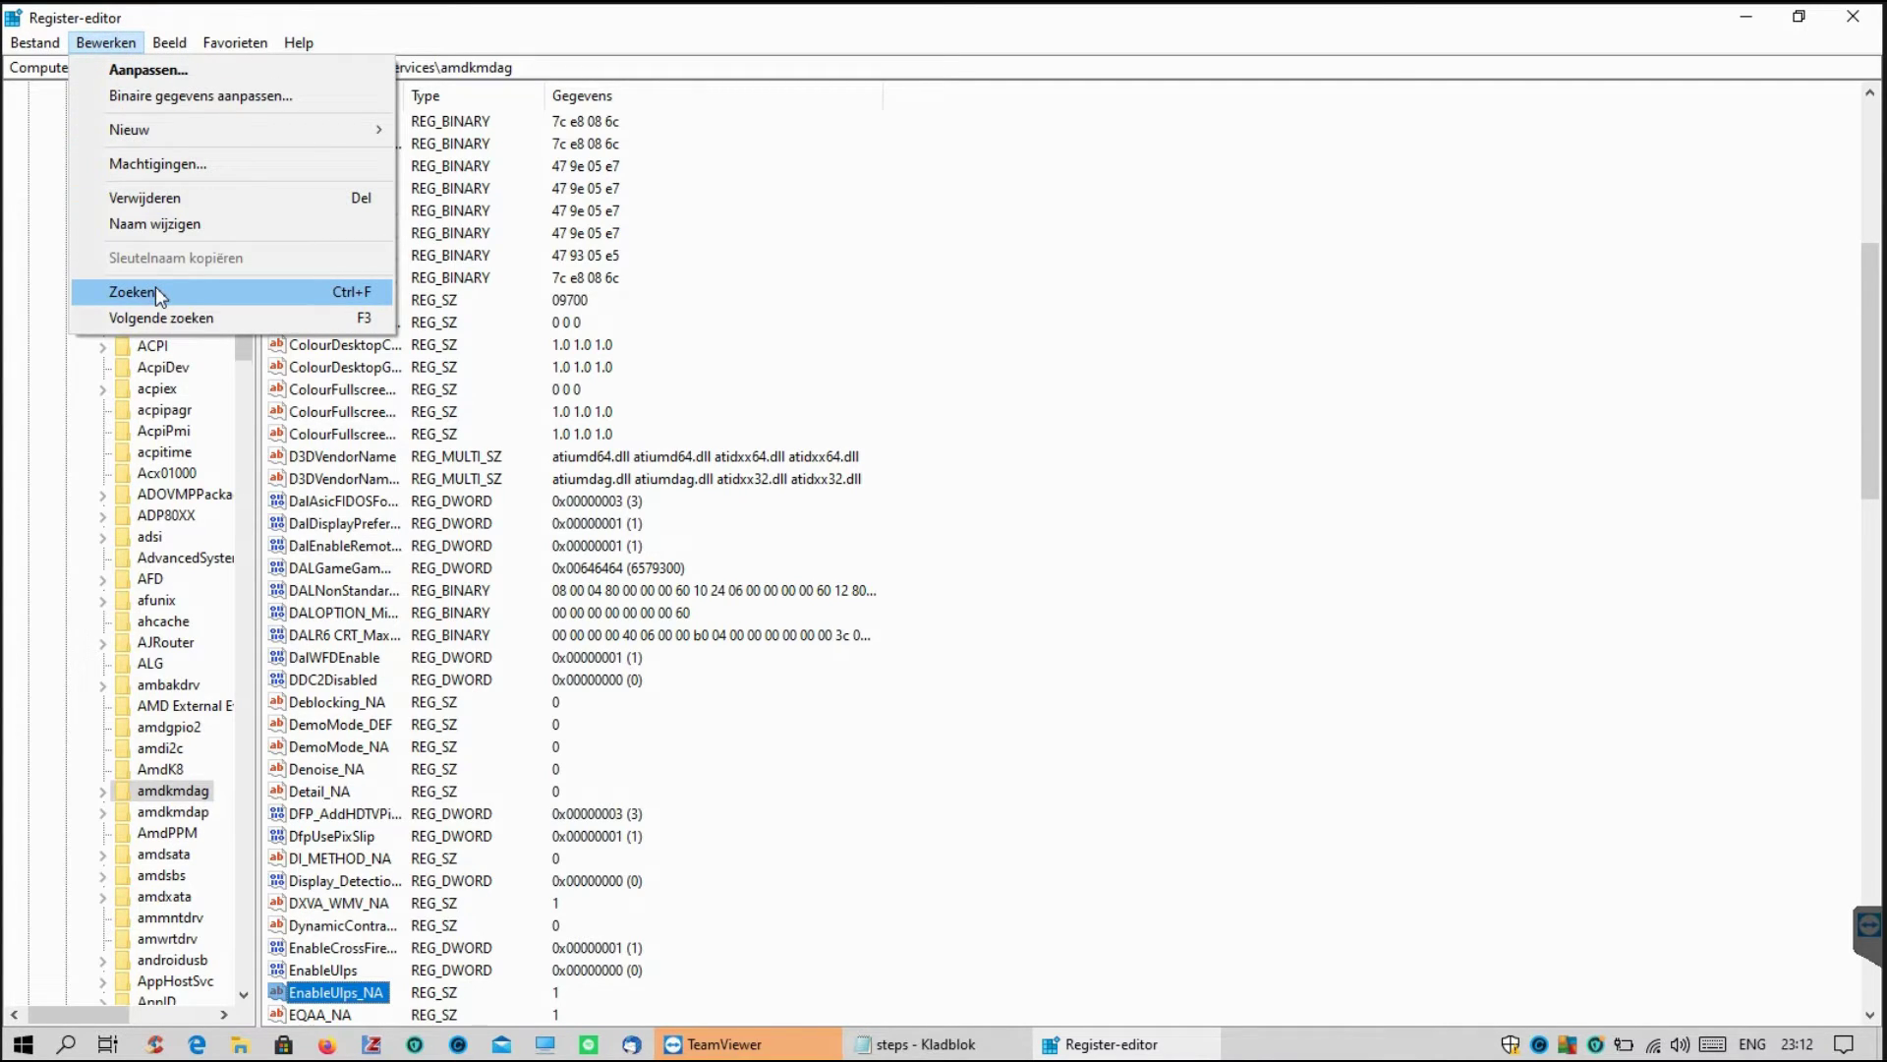
click(191, 316)
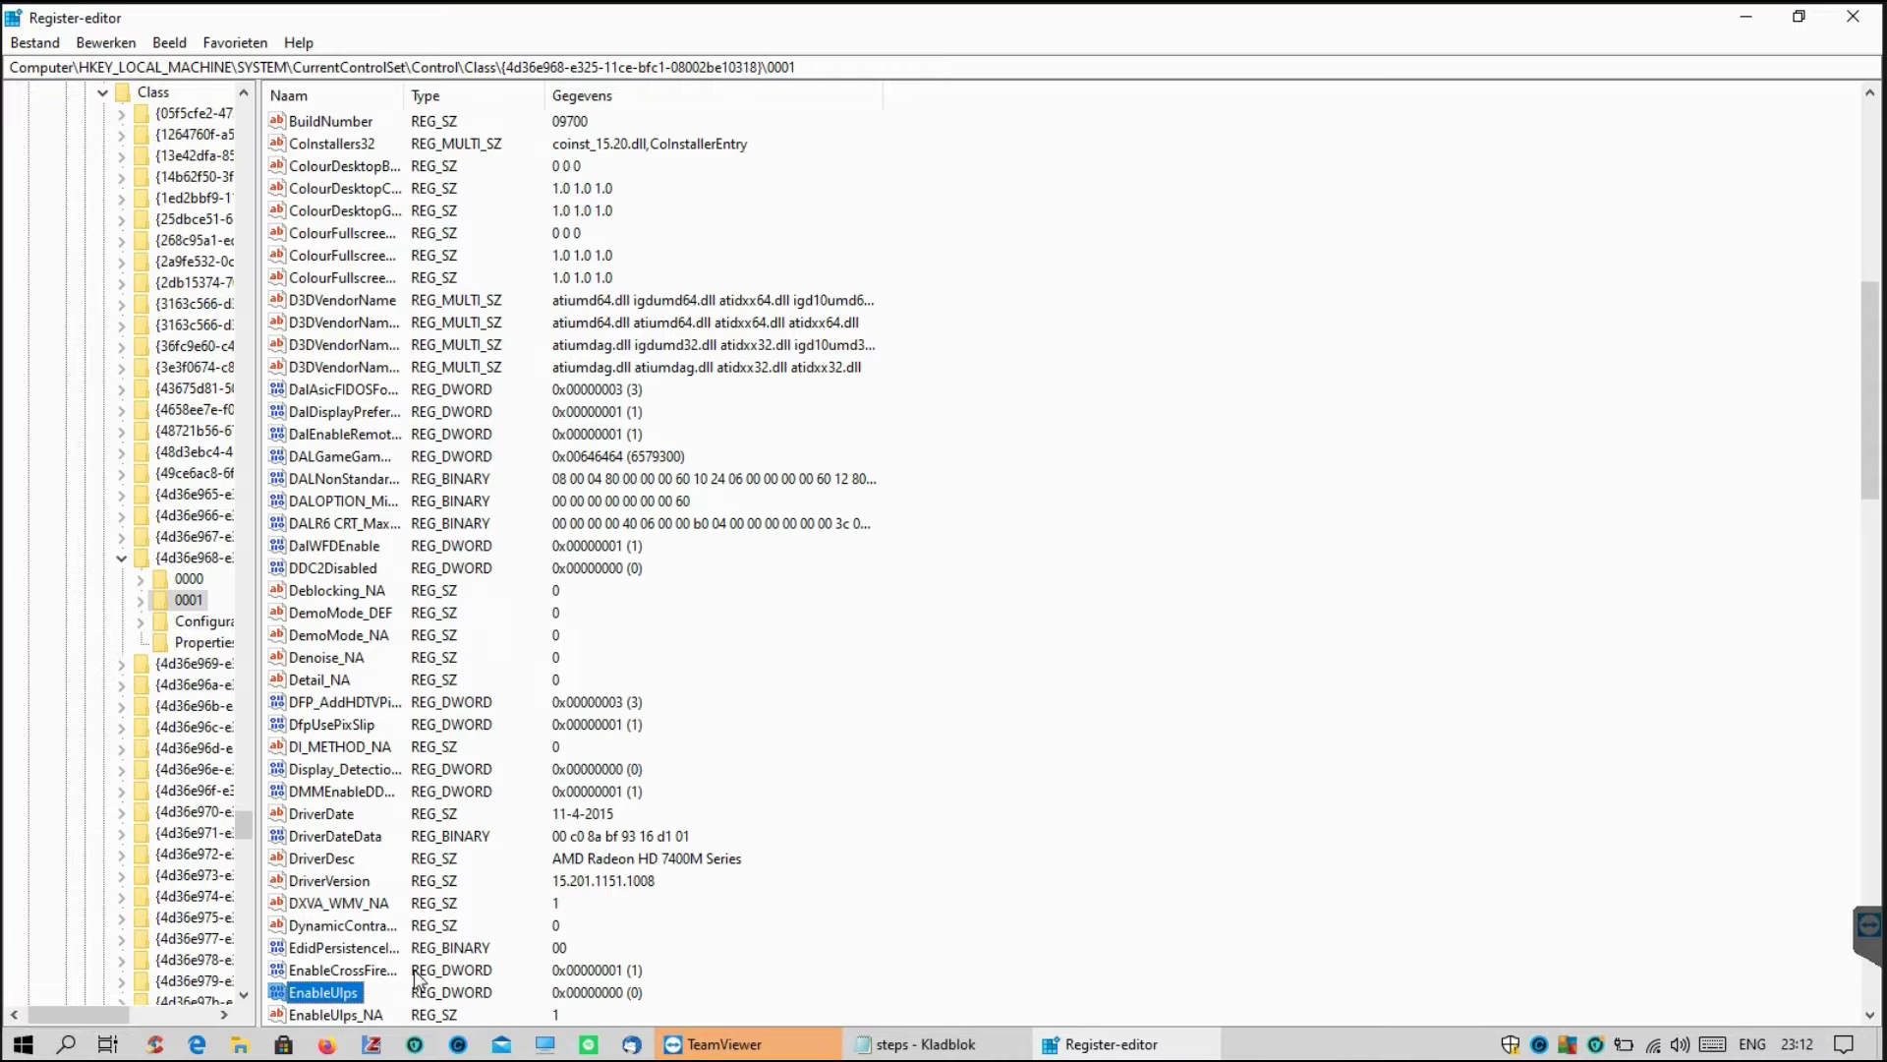
click(105, 42)
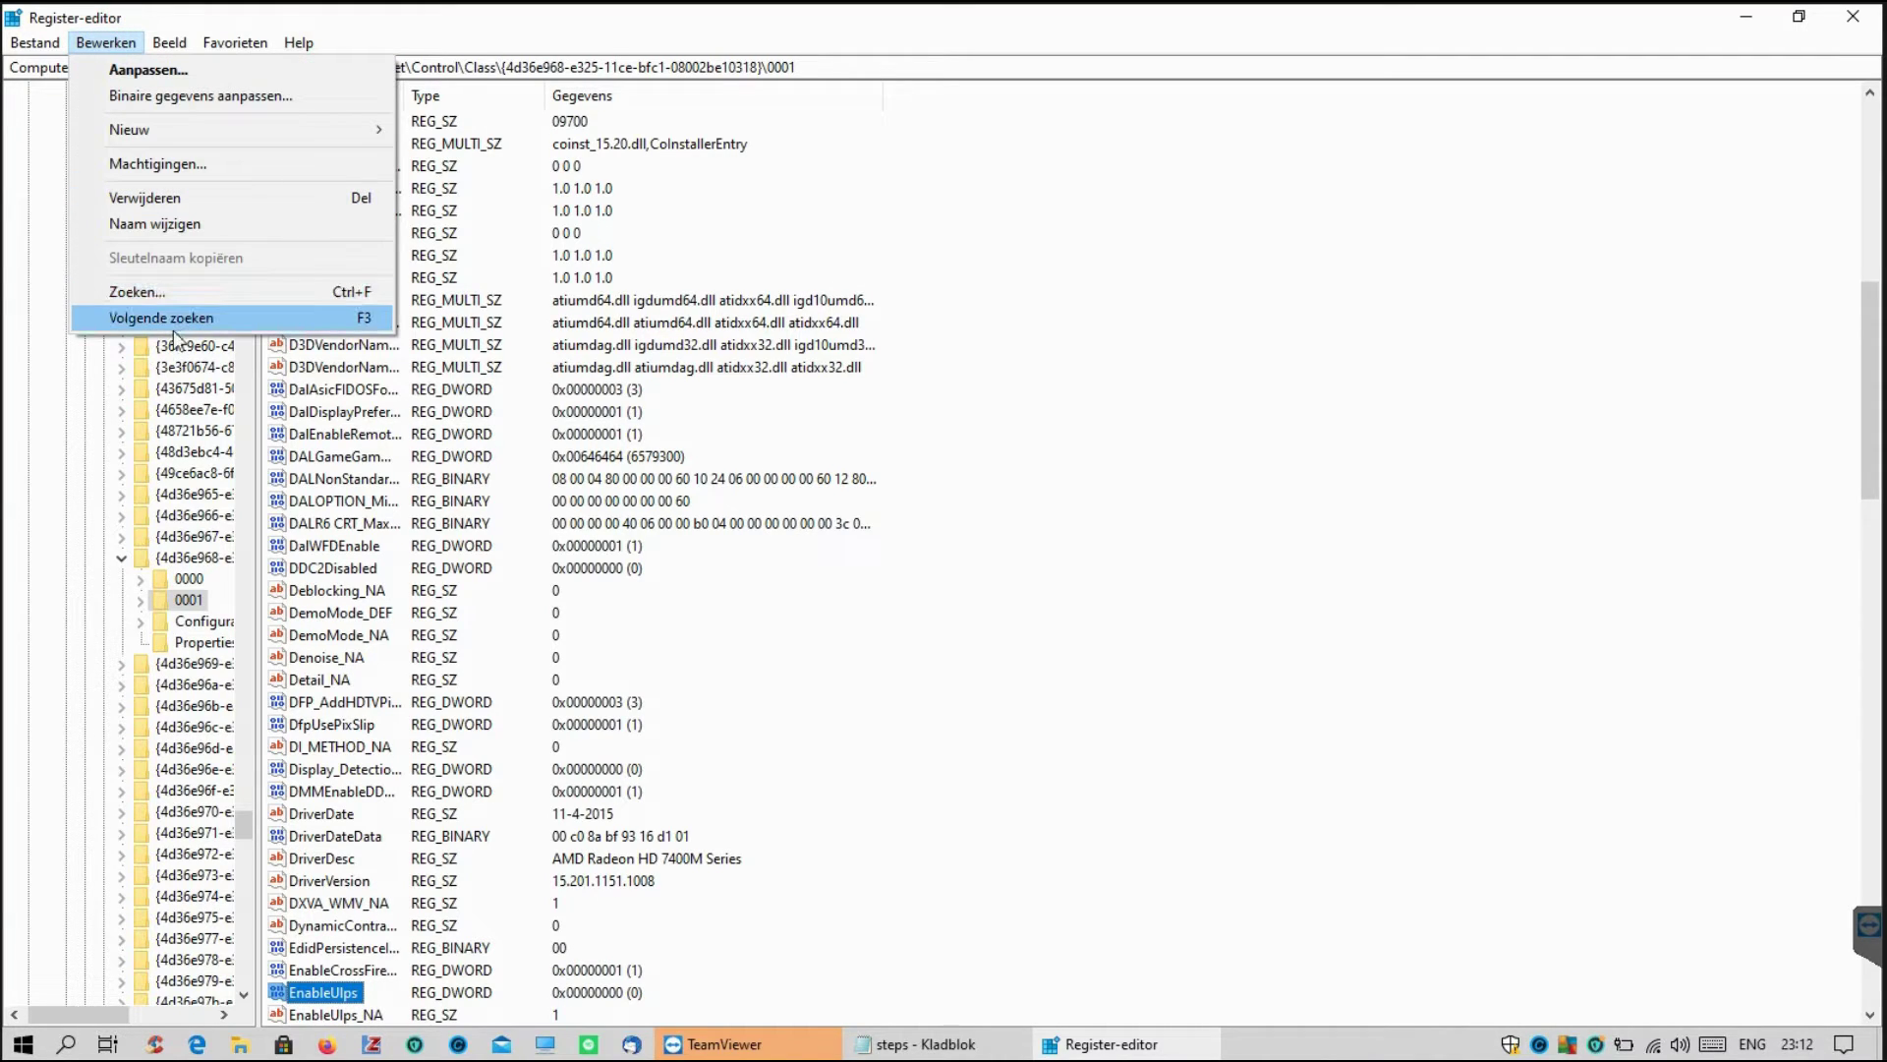
click(180, 317)
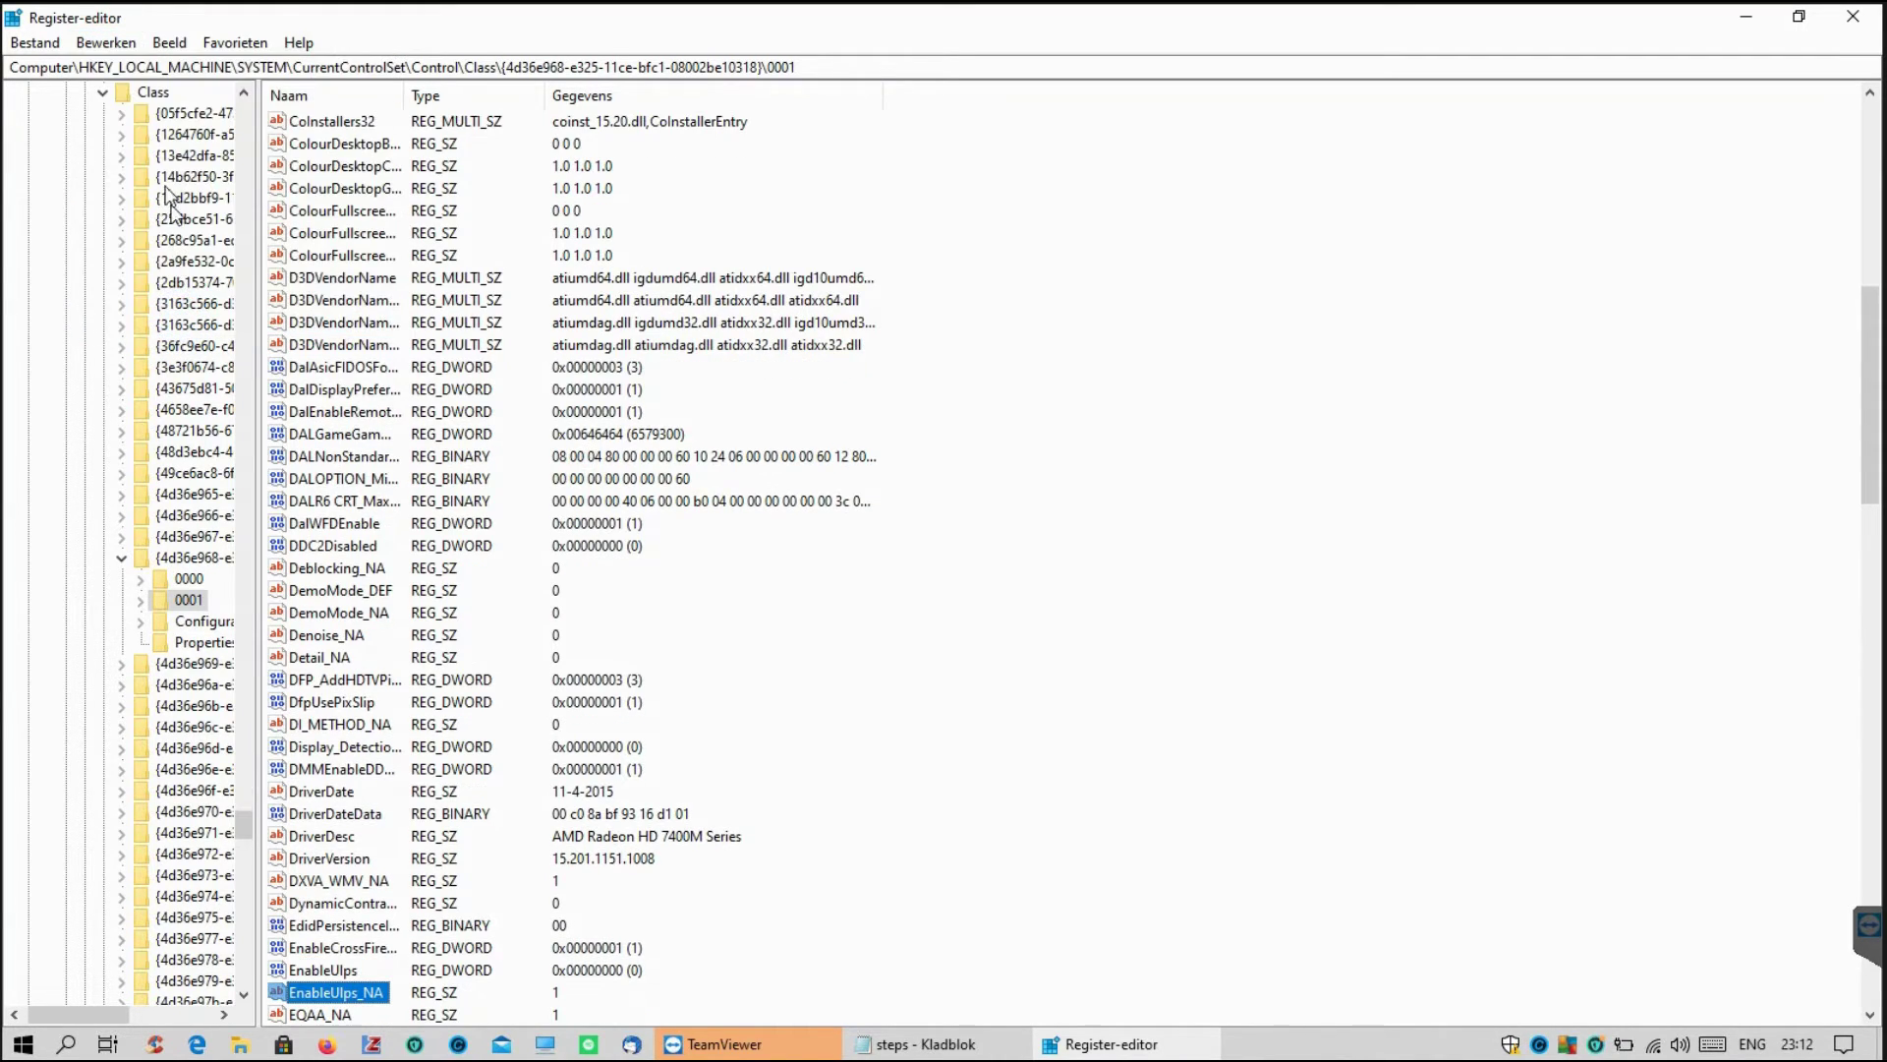
click(105, 42)
click(149, 315)
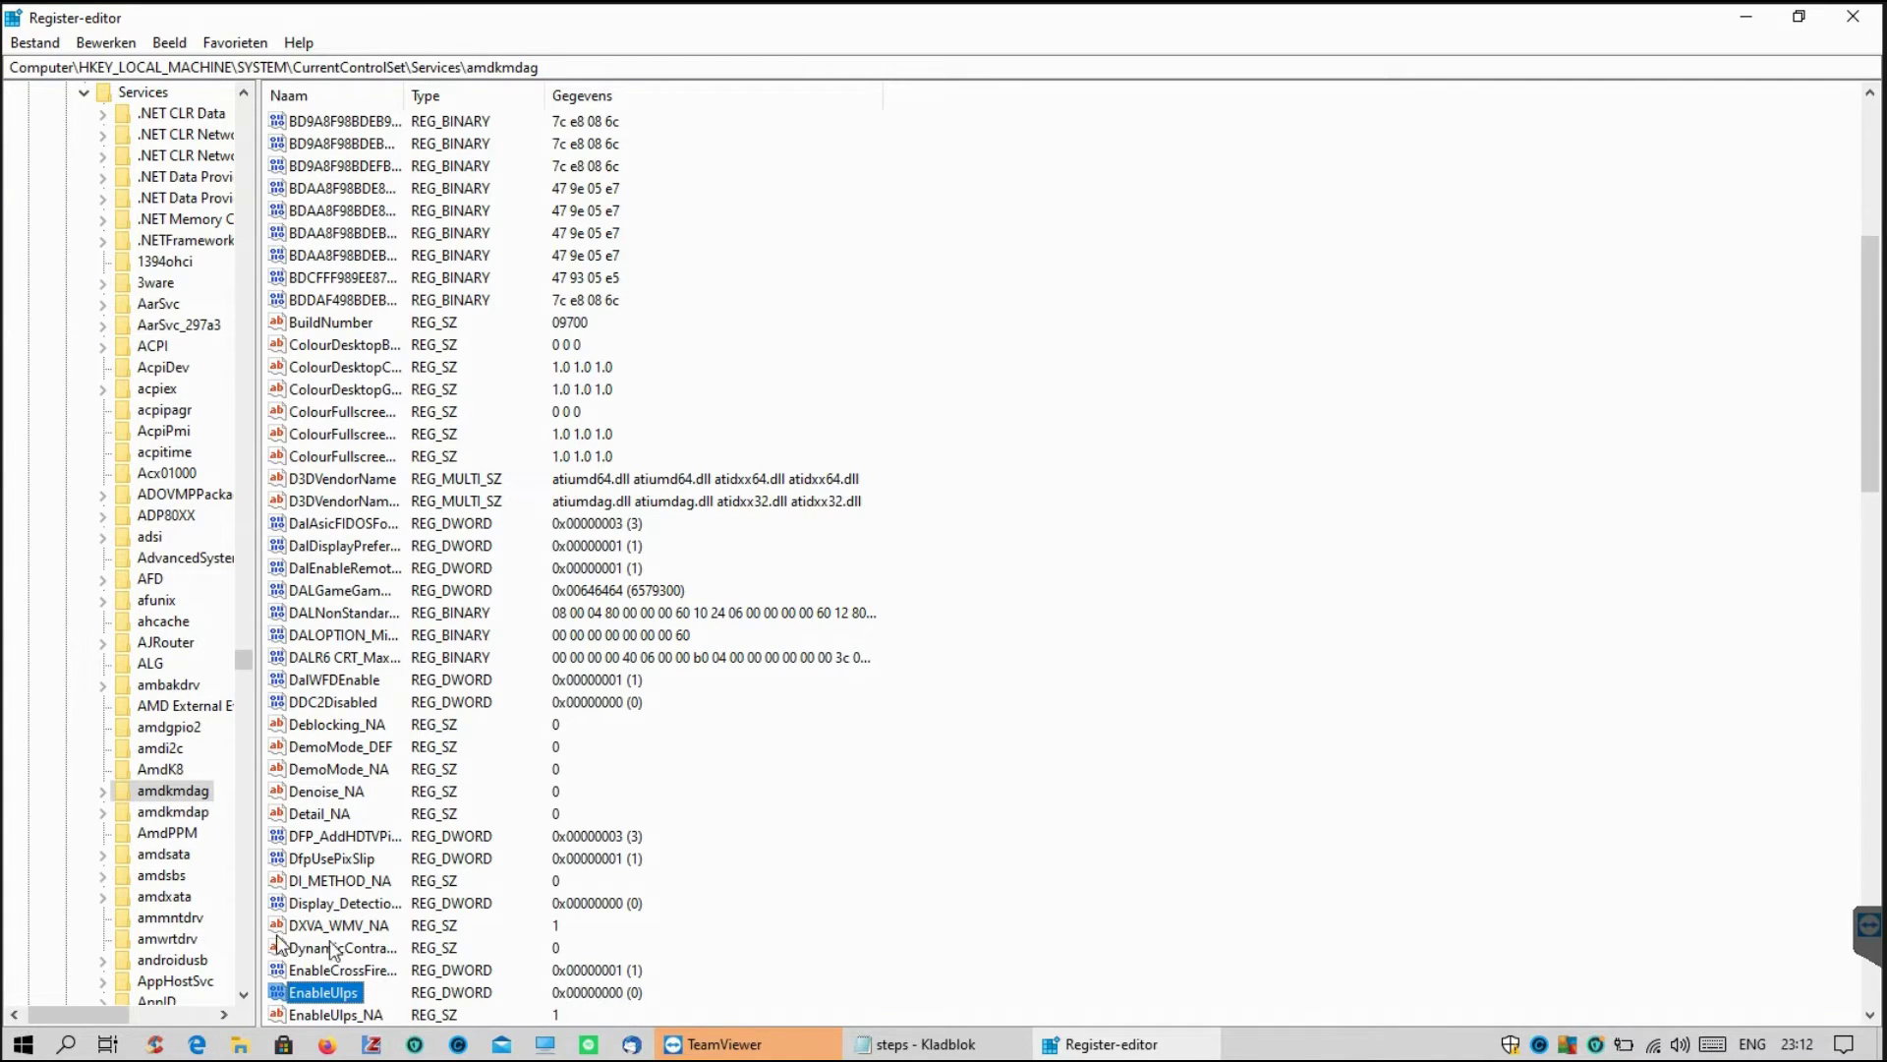
click(106, 42)
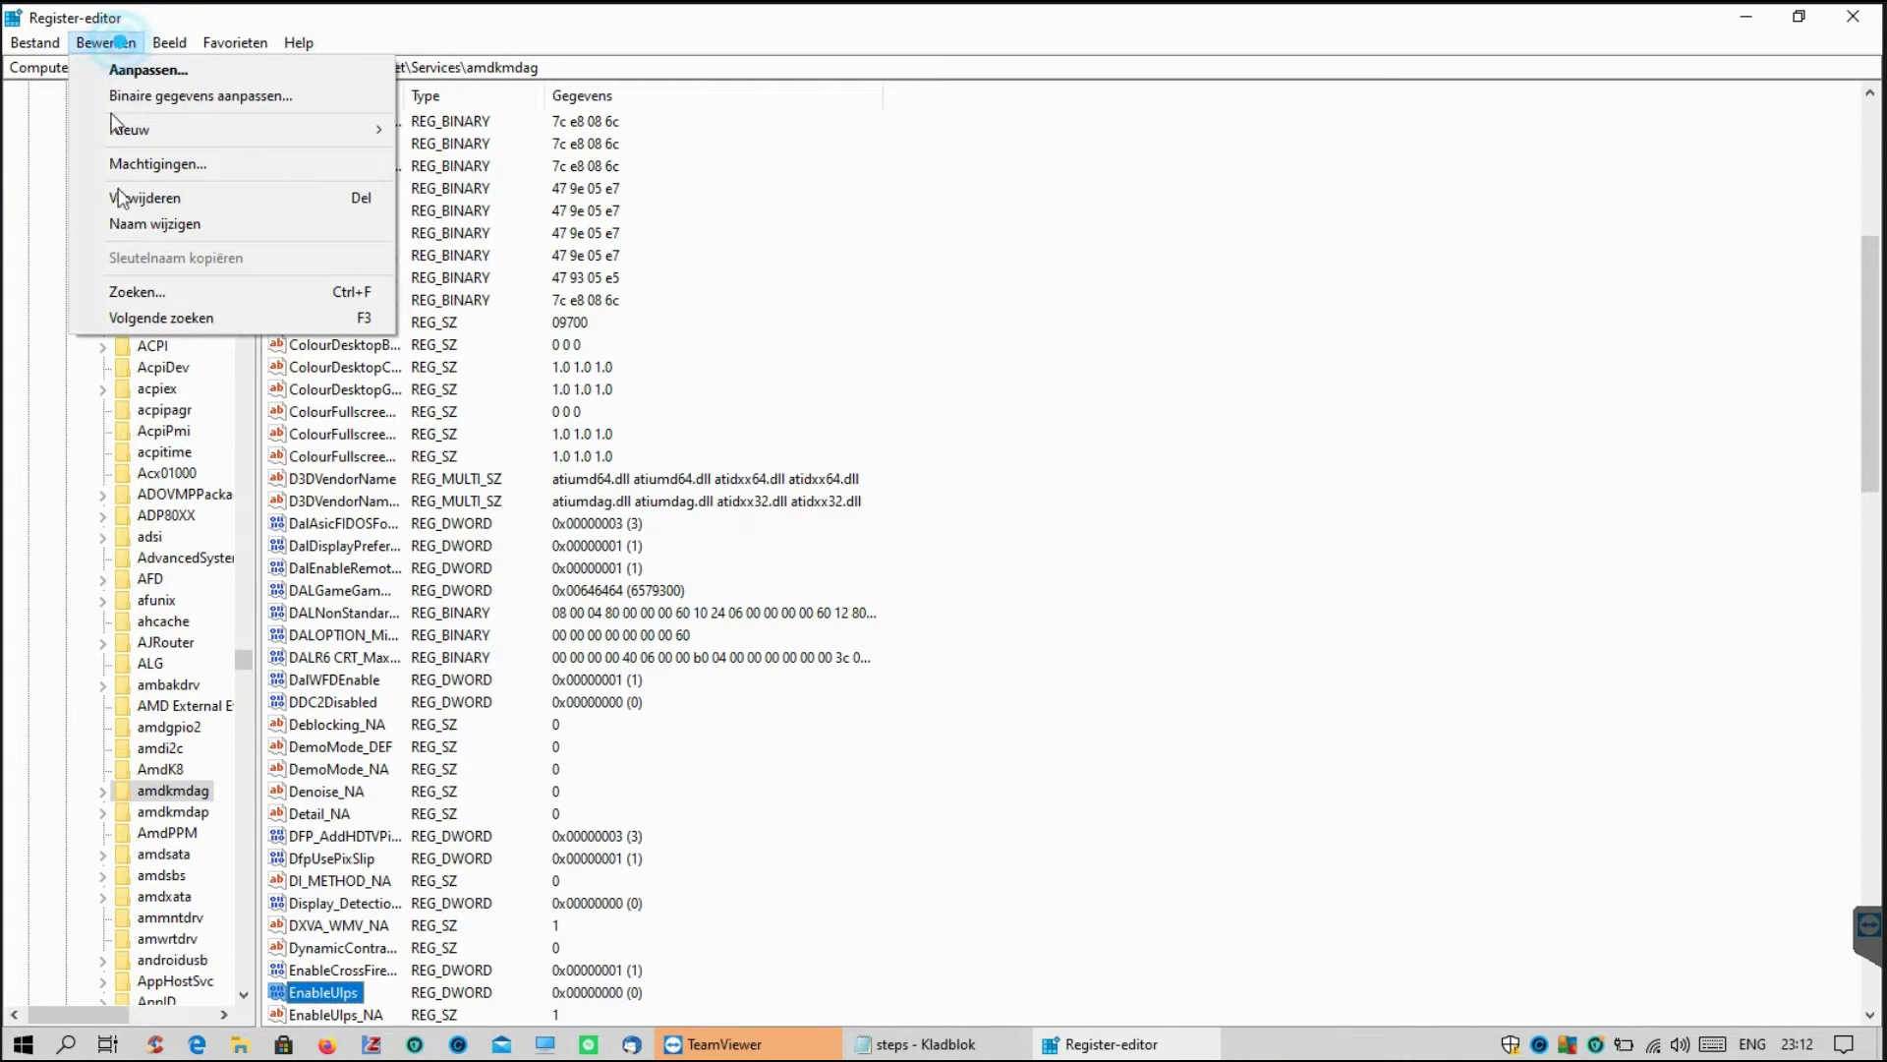
click(192, 332)
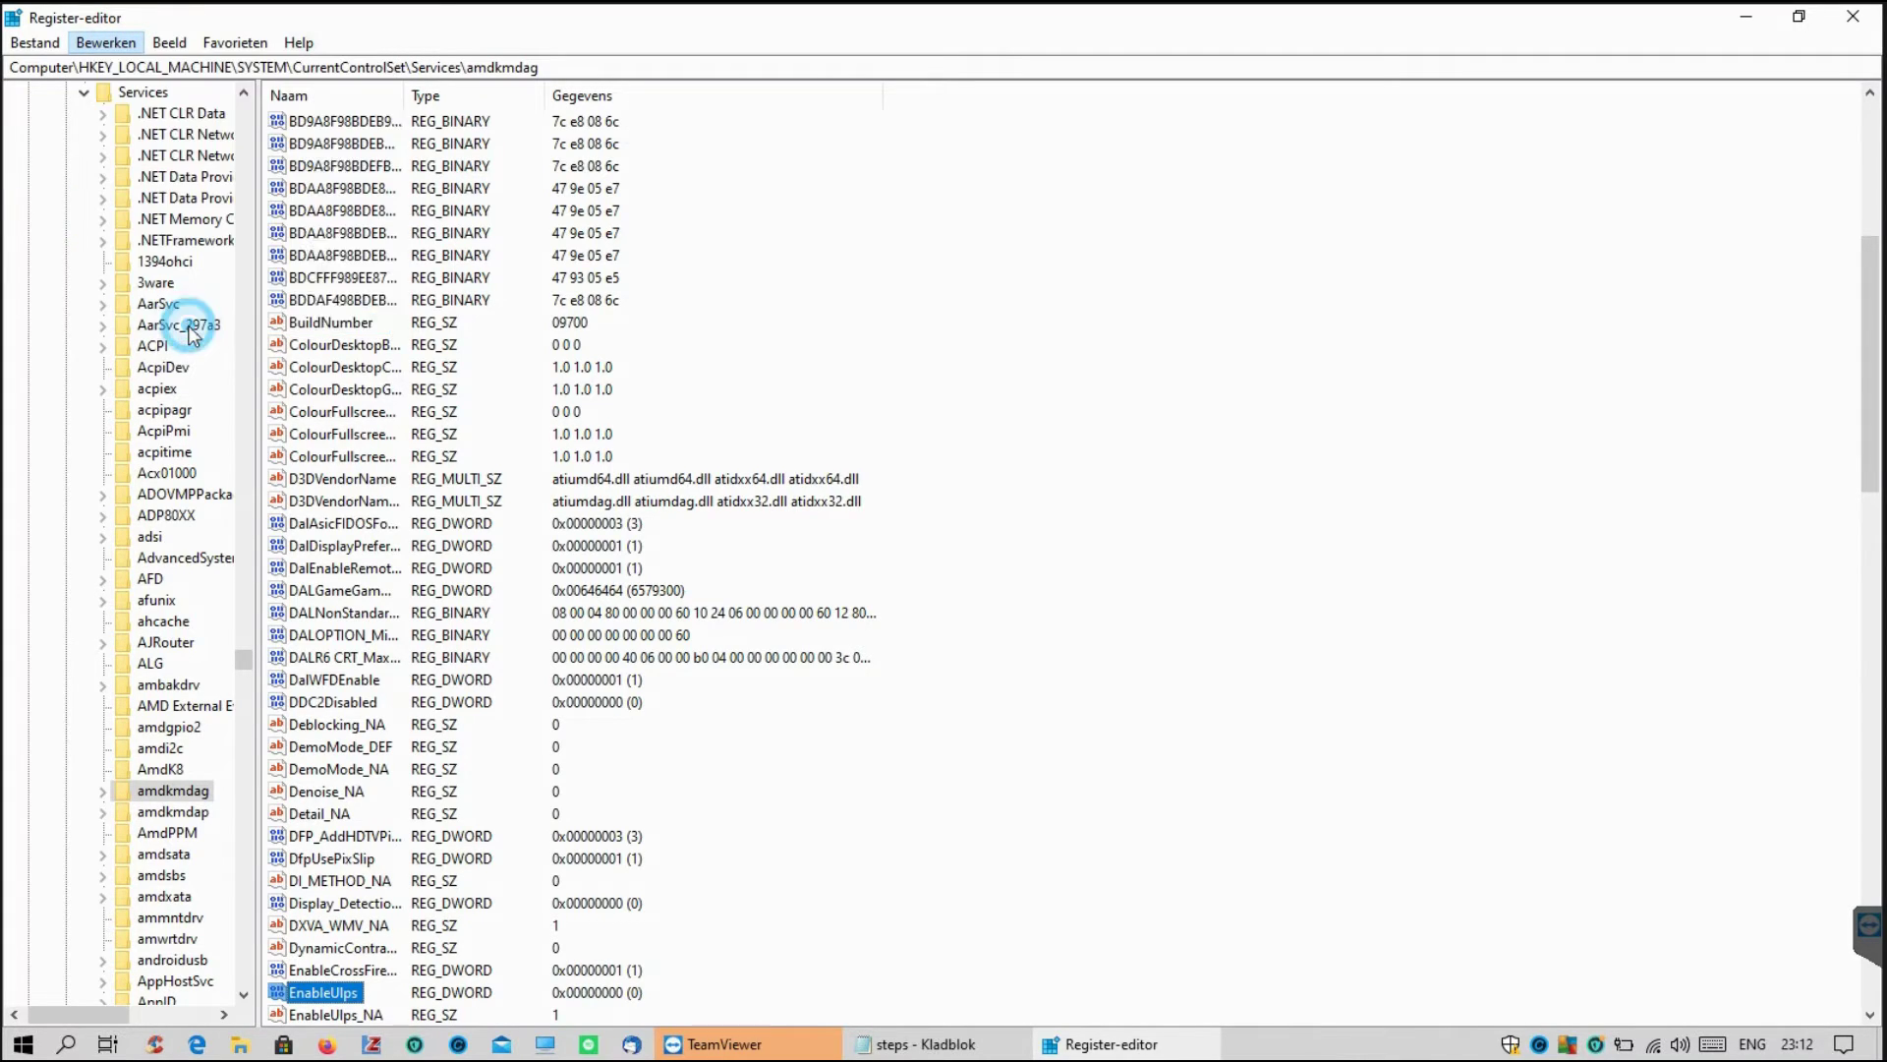
click(110, 43)
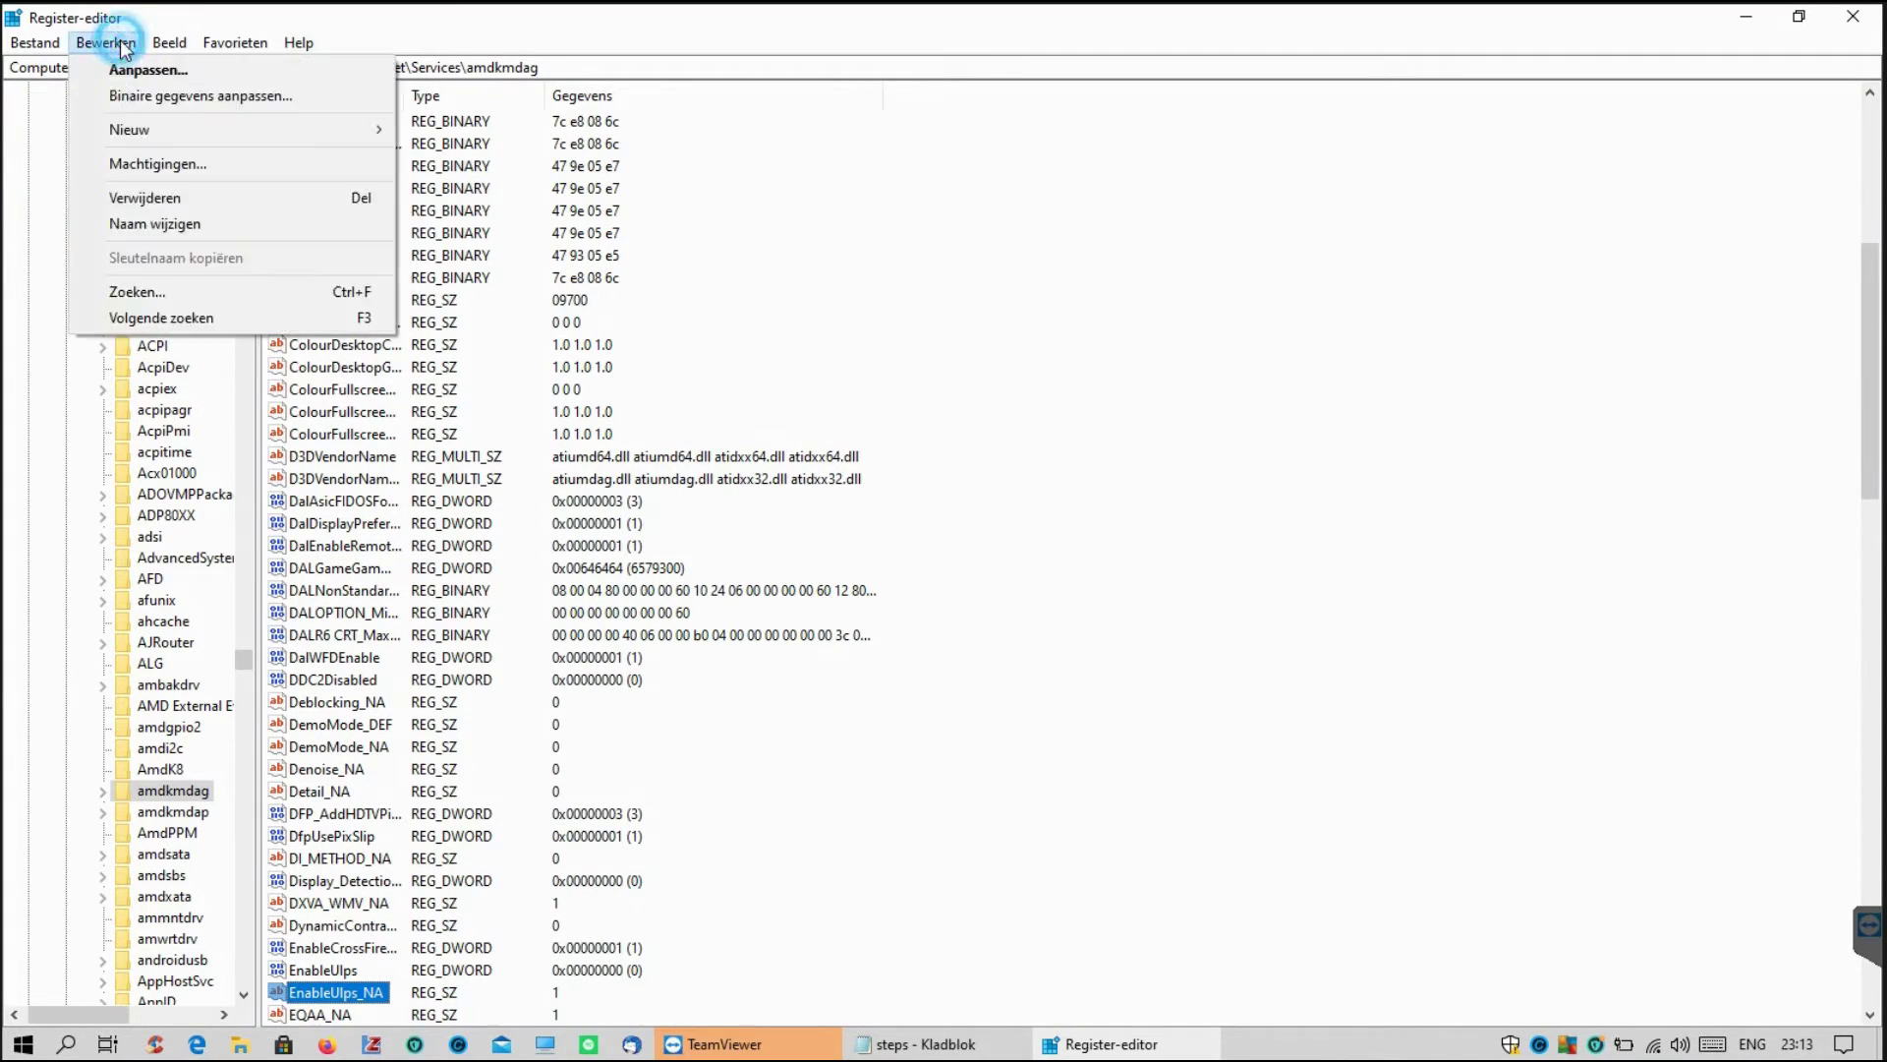
click(188, 317)
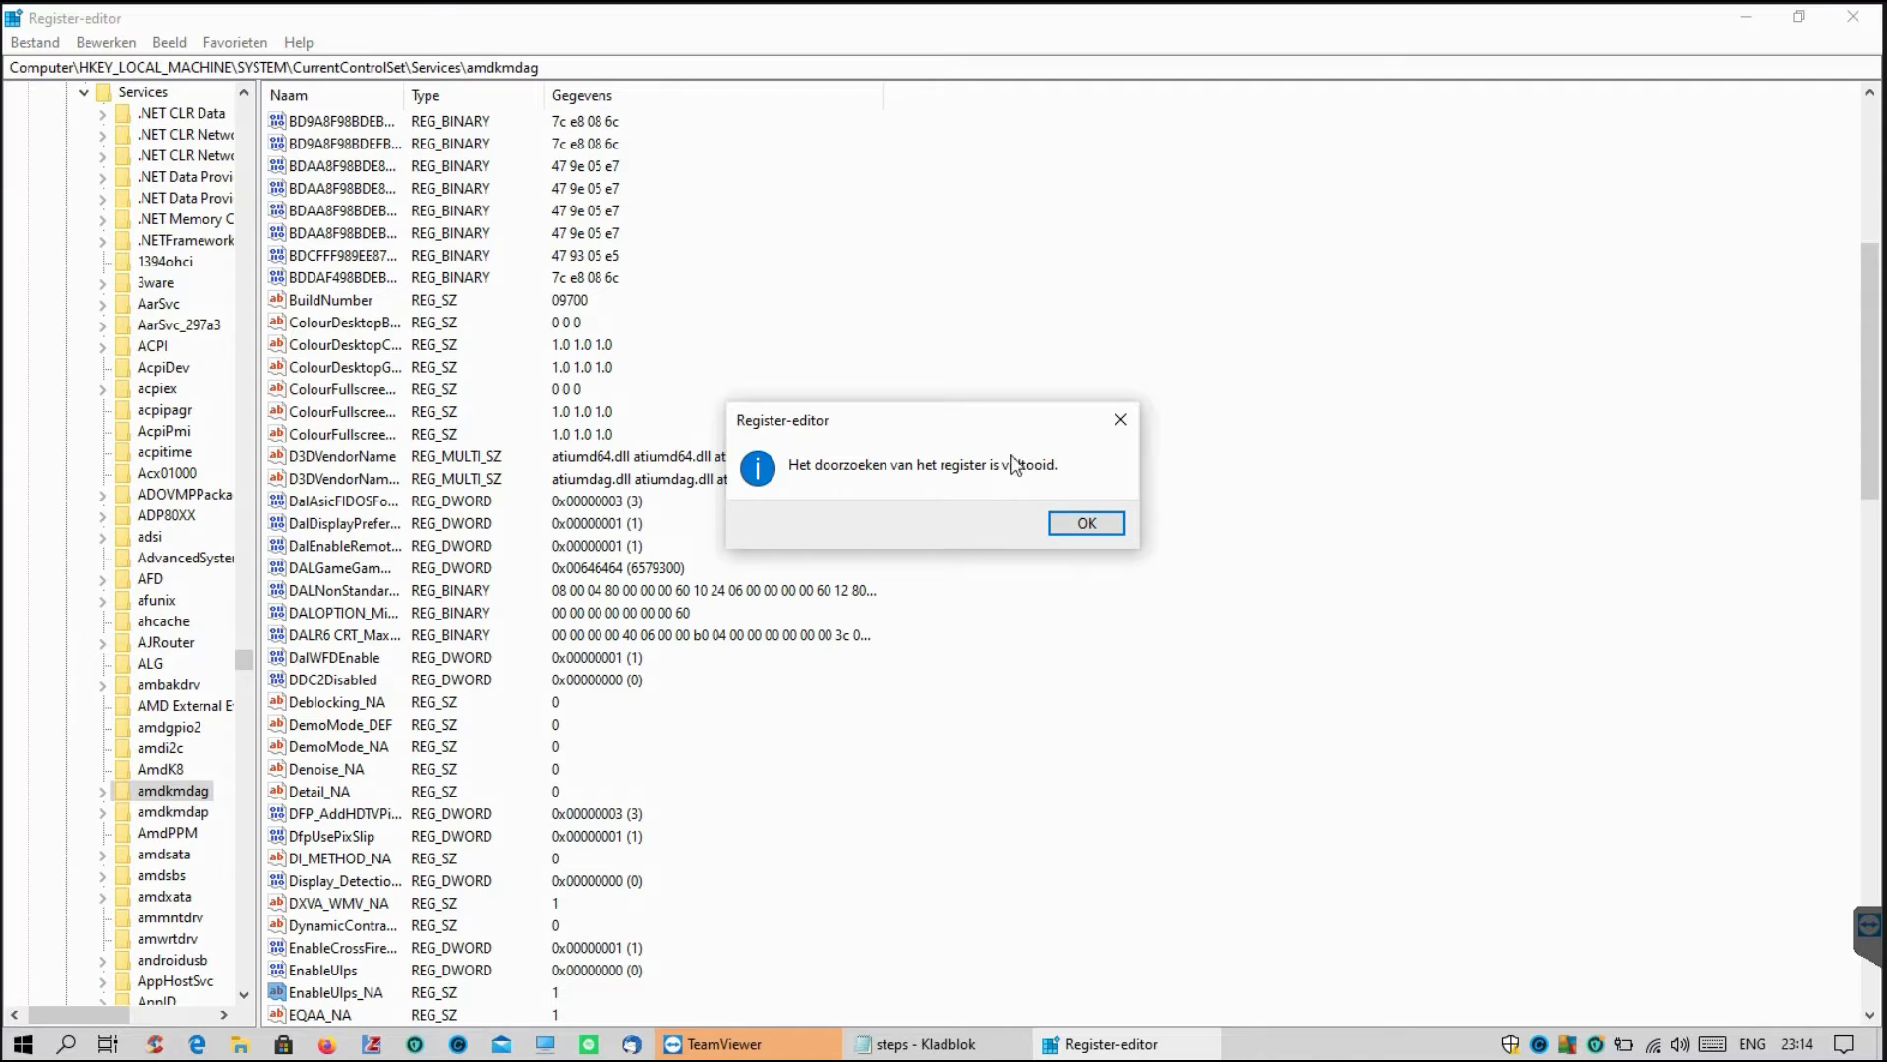
- Dismiss the search-finished notice, collapse Services, SYSTEM and HKEY_LOCAL_MACHINE, and close Registry Editor
click(1083, 526)
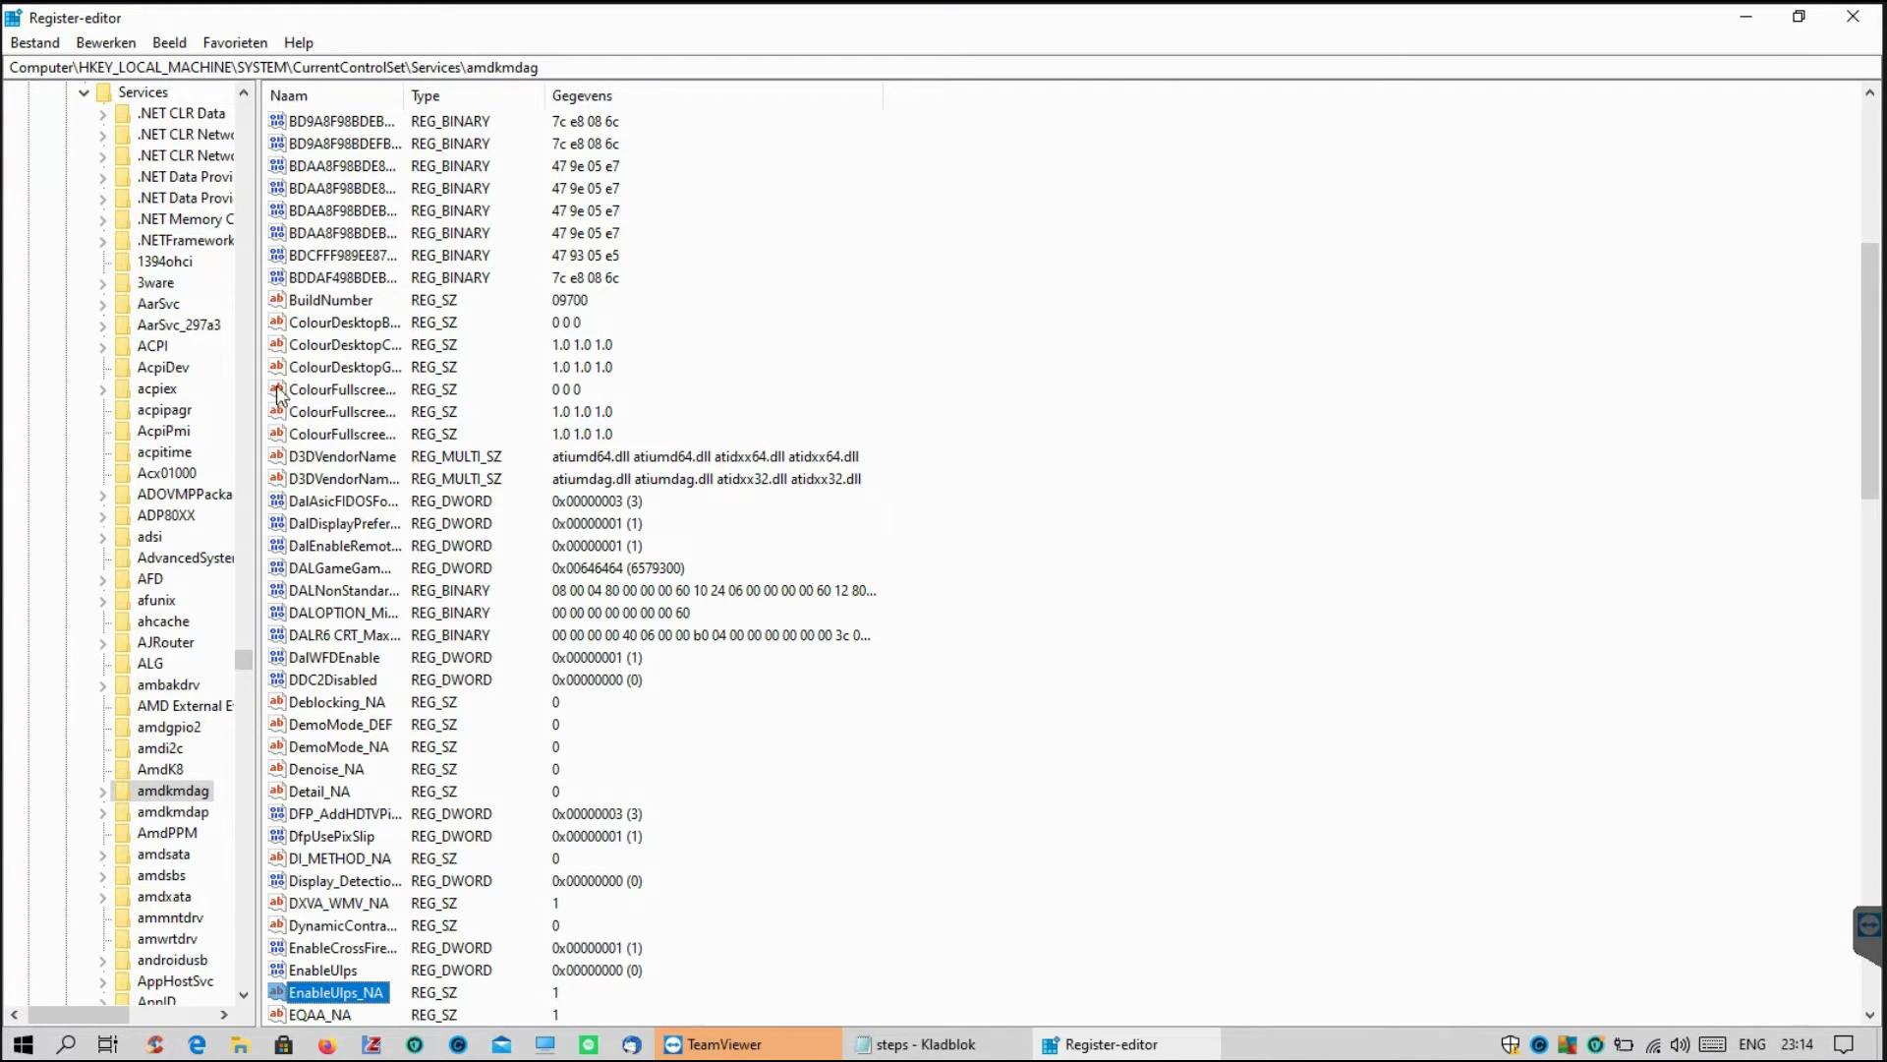
click(84, 91)
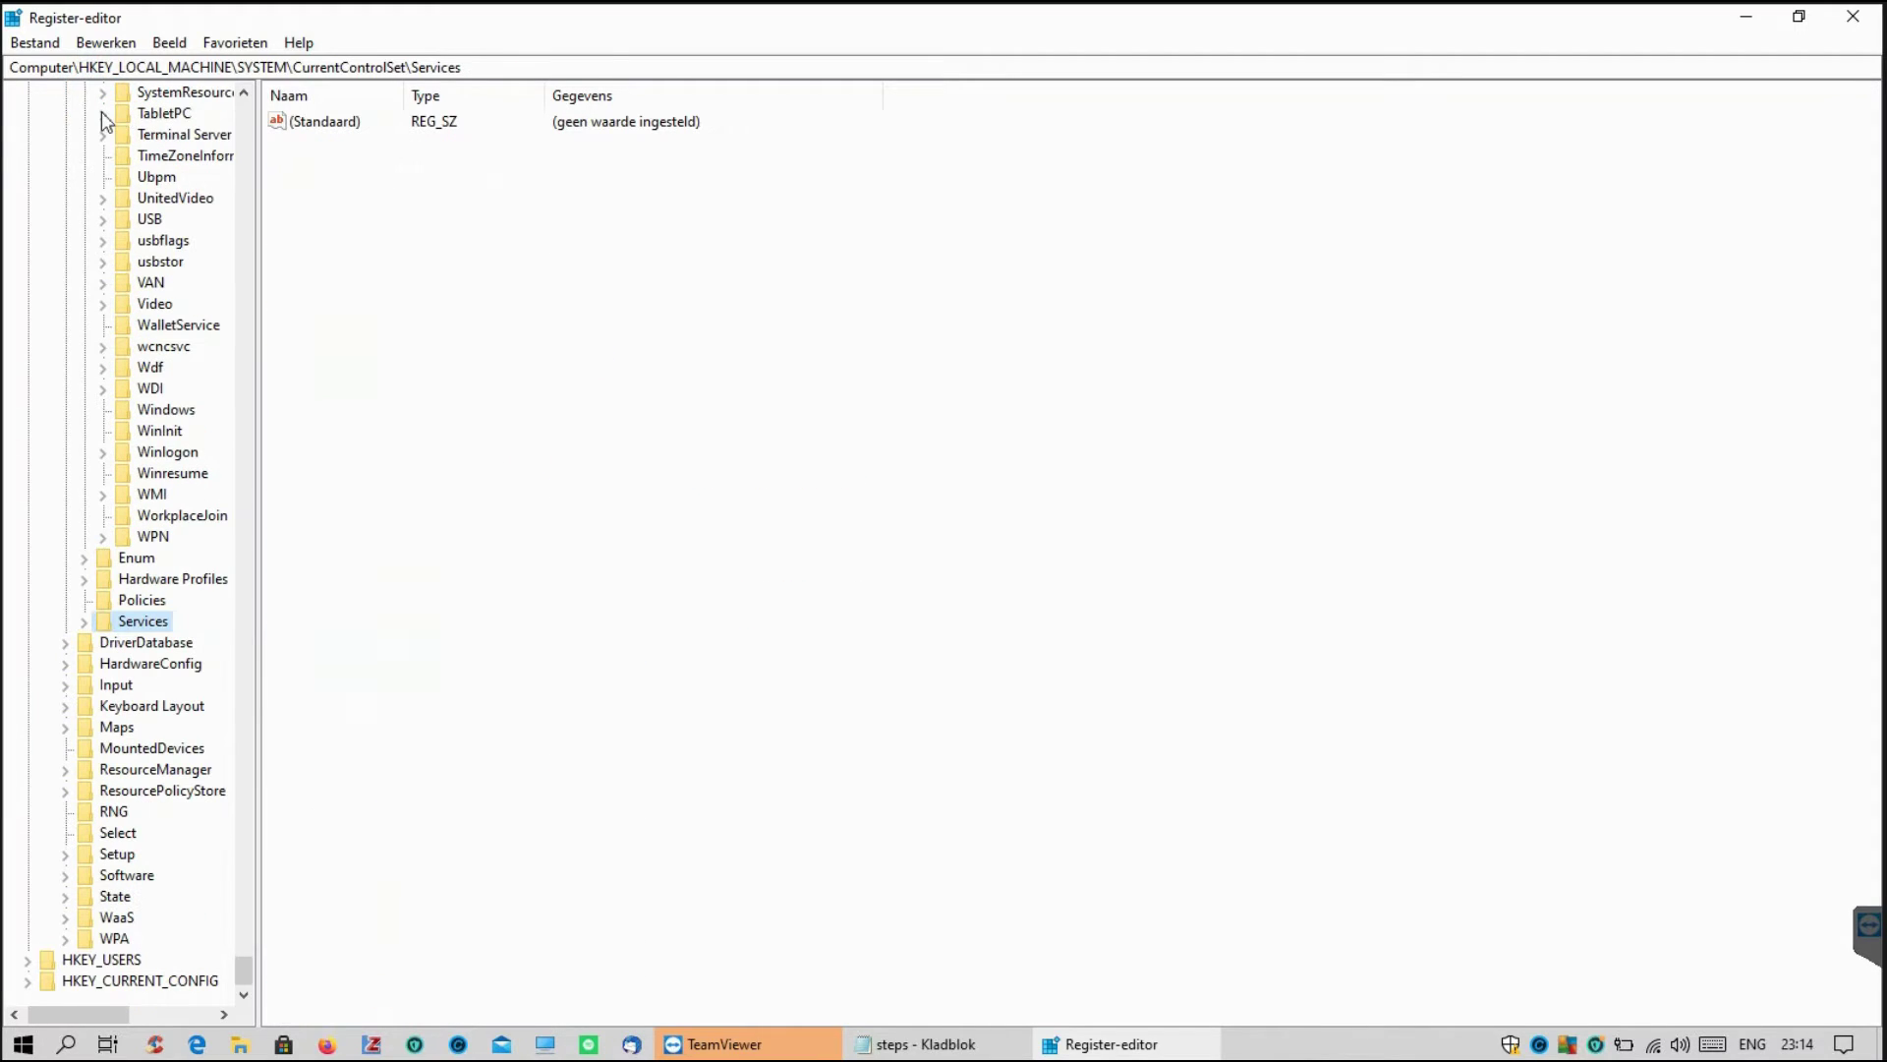
drag(244, 968, 239, 139)
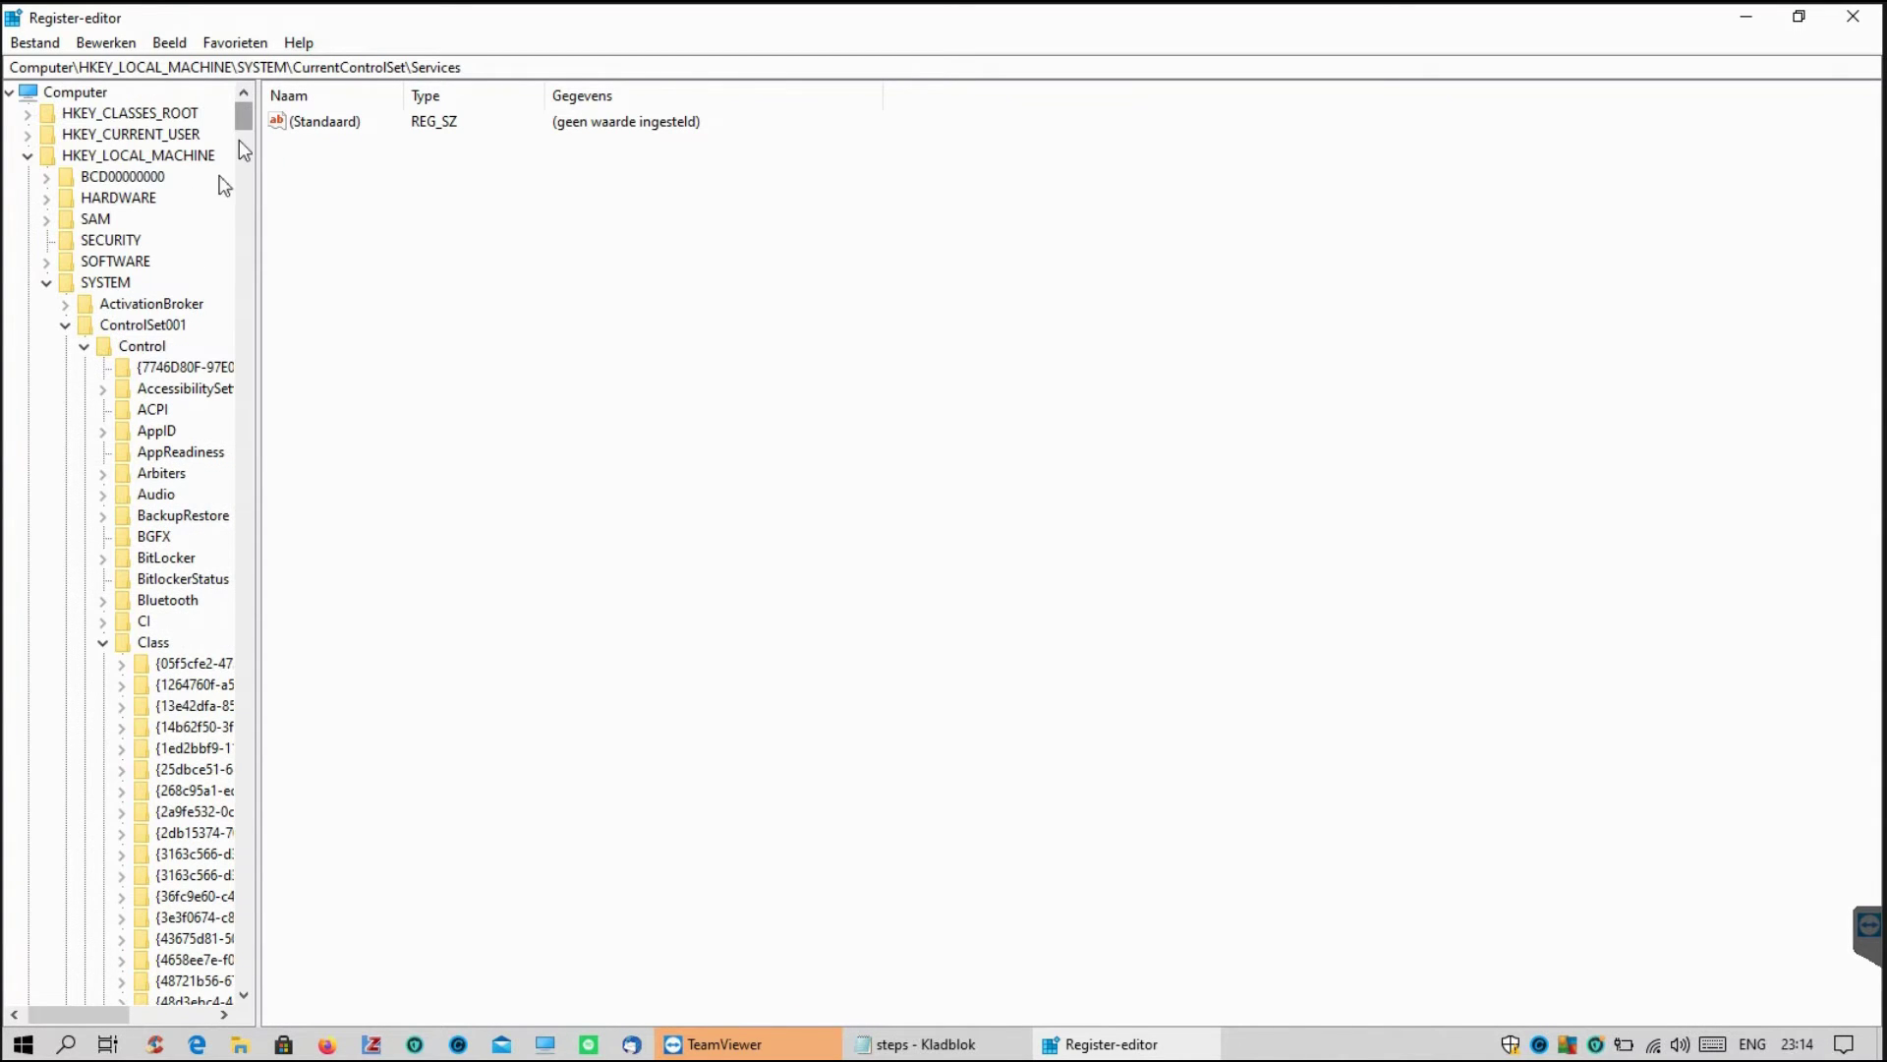
click(67, 324)
click(47, 282)
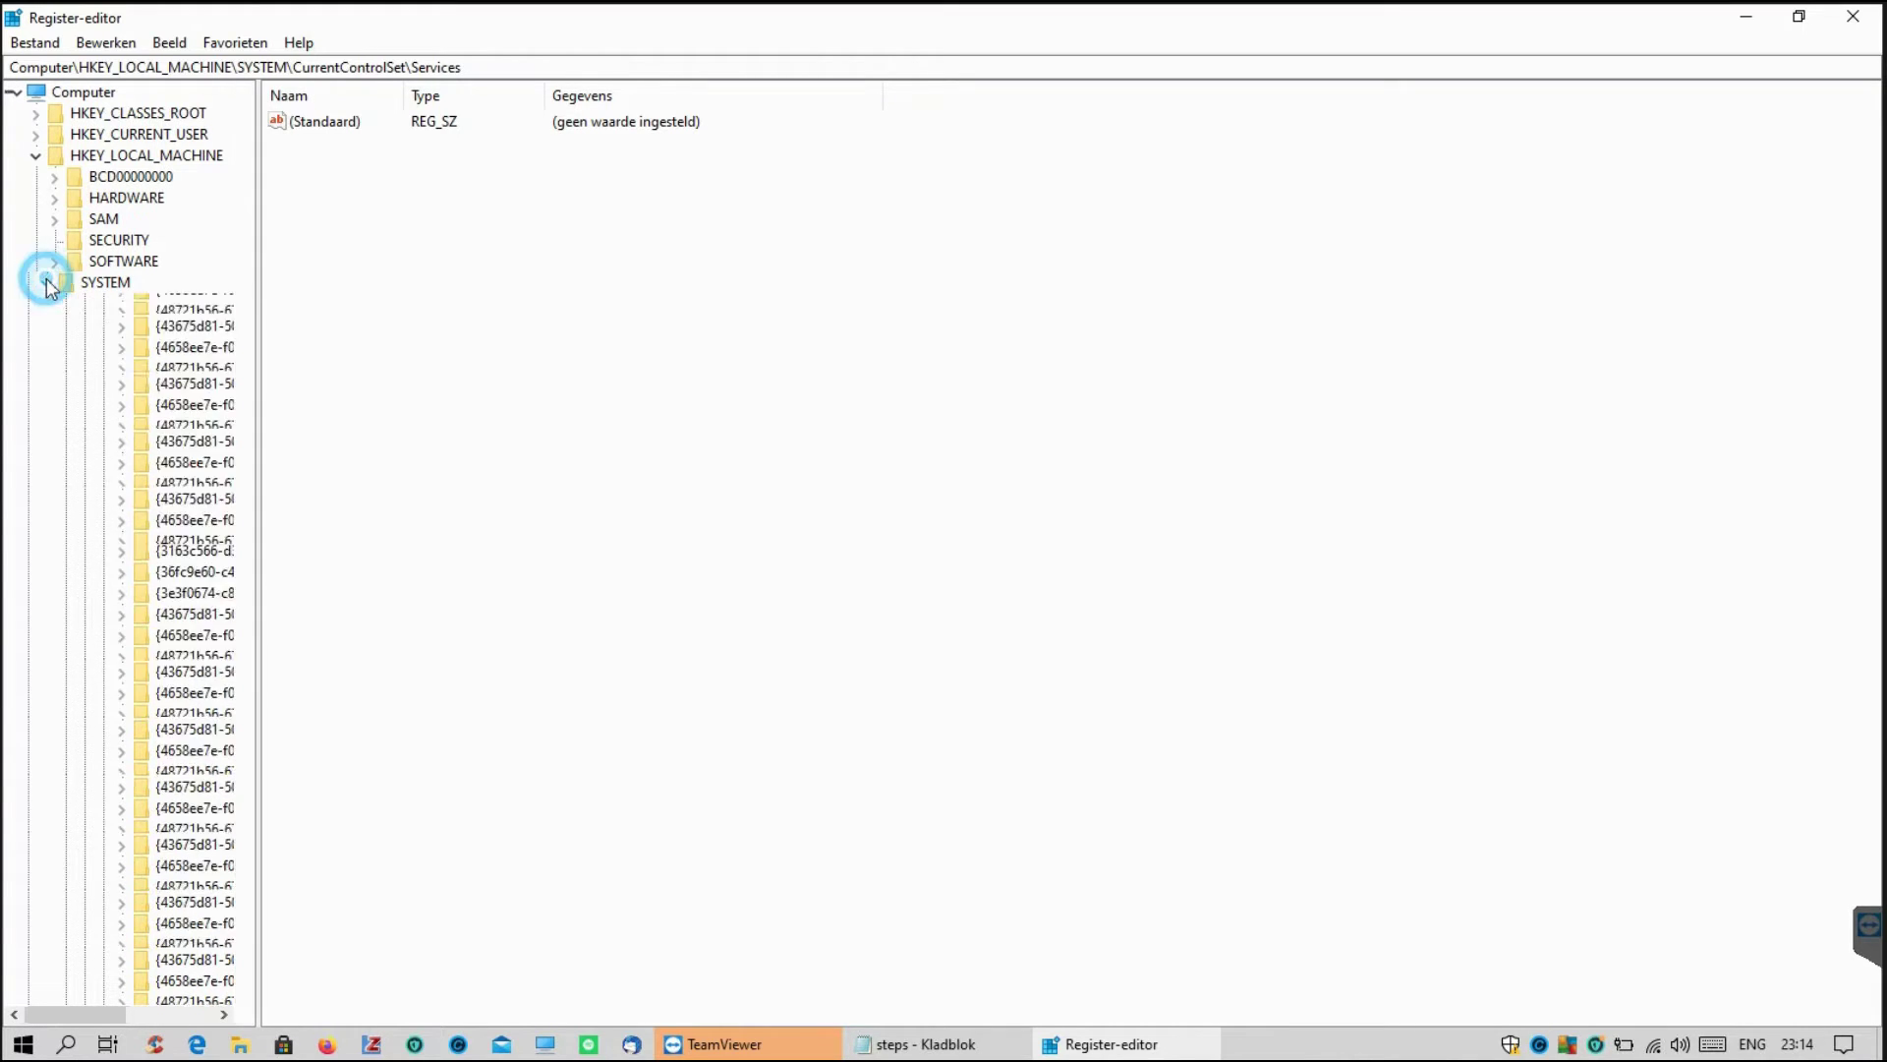
click(36, 155)
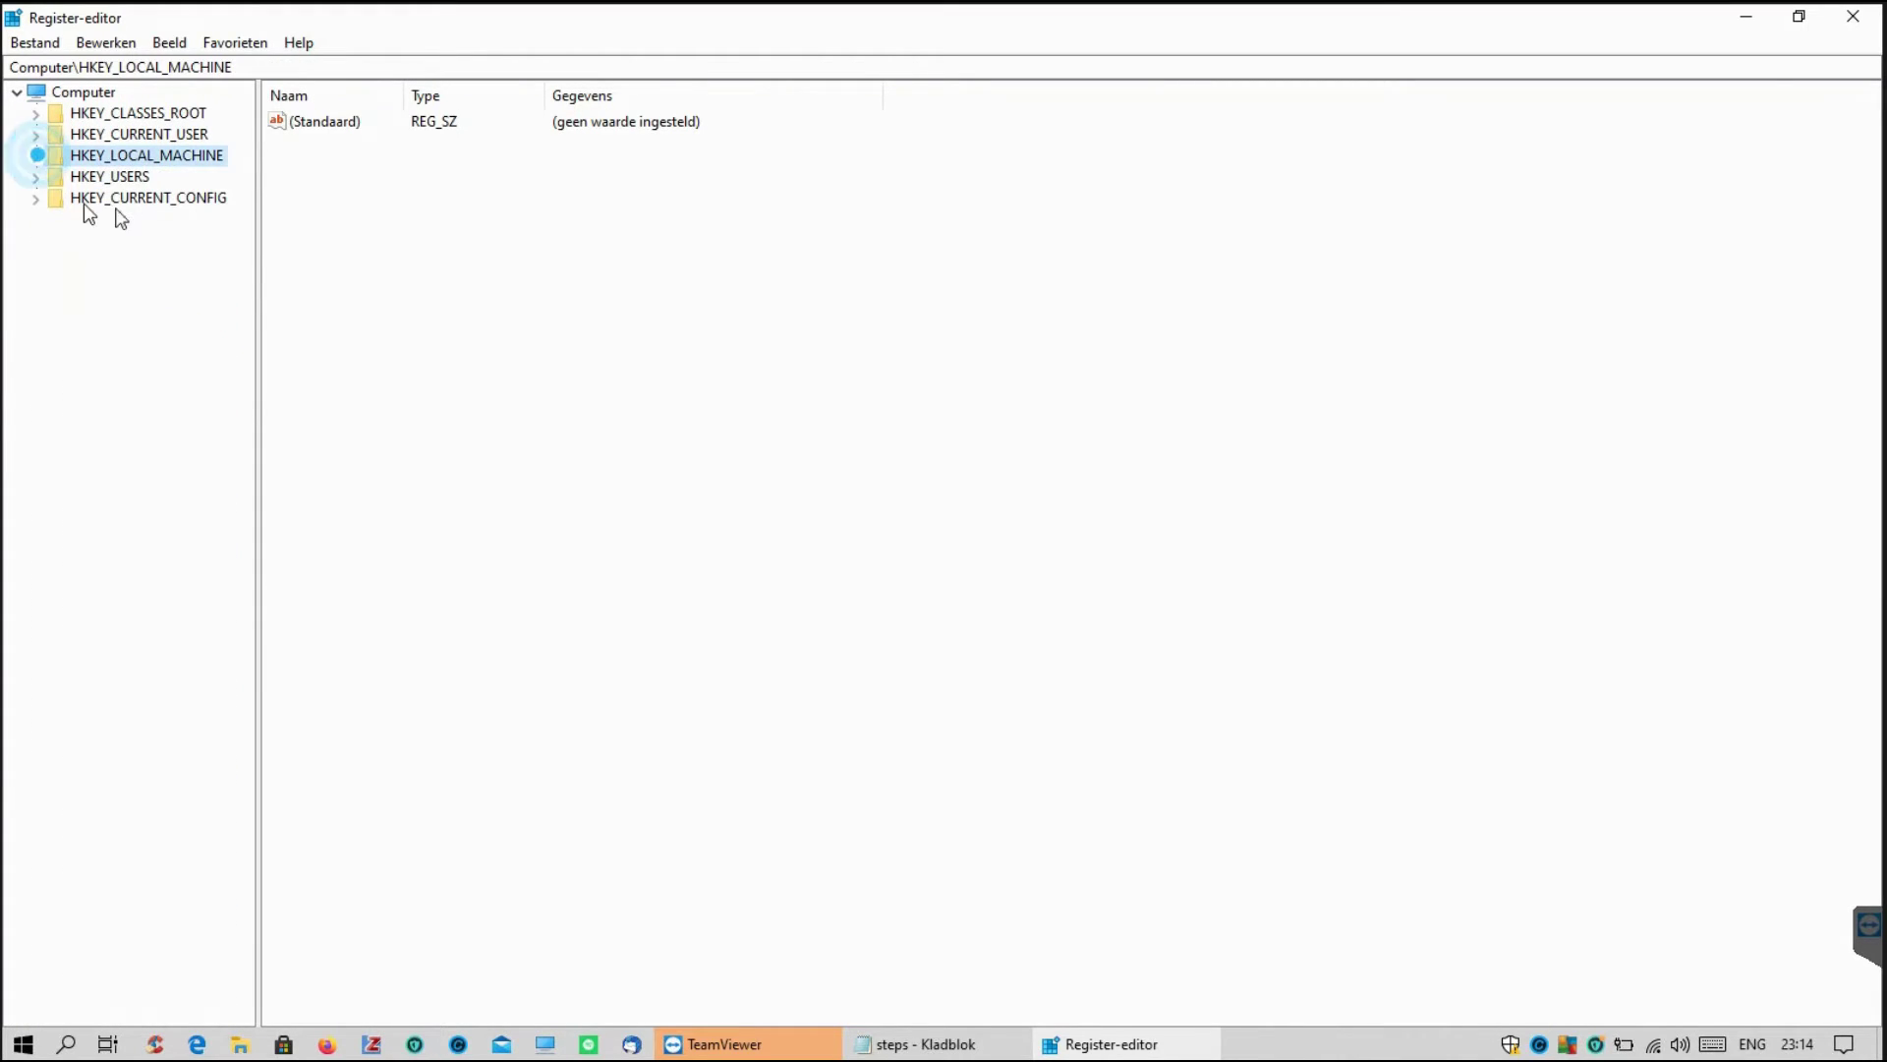
click(1853, 17)
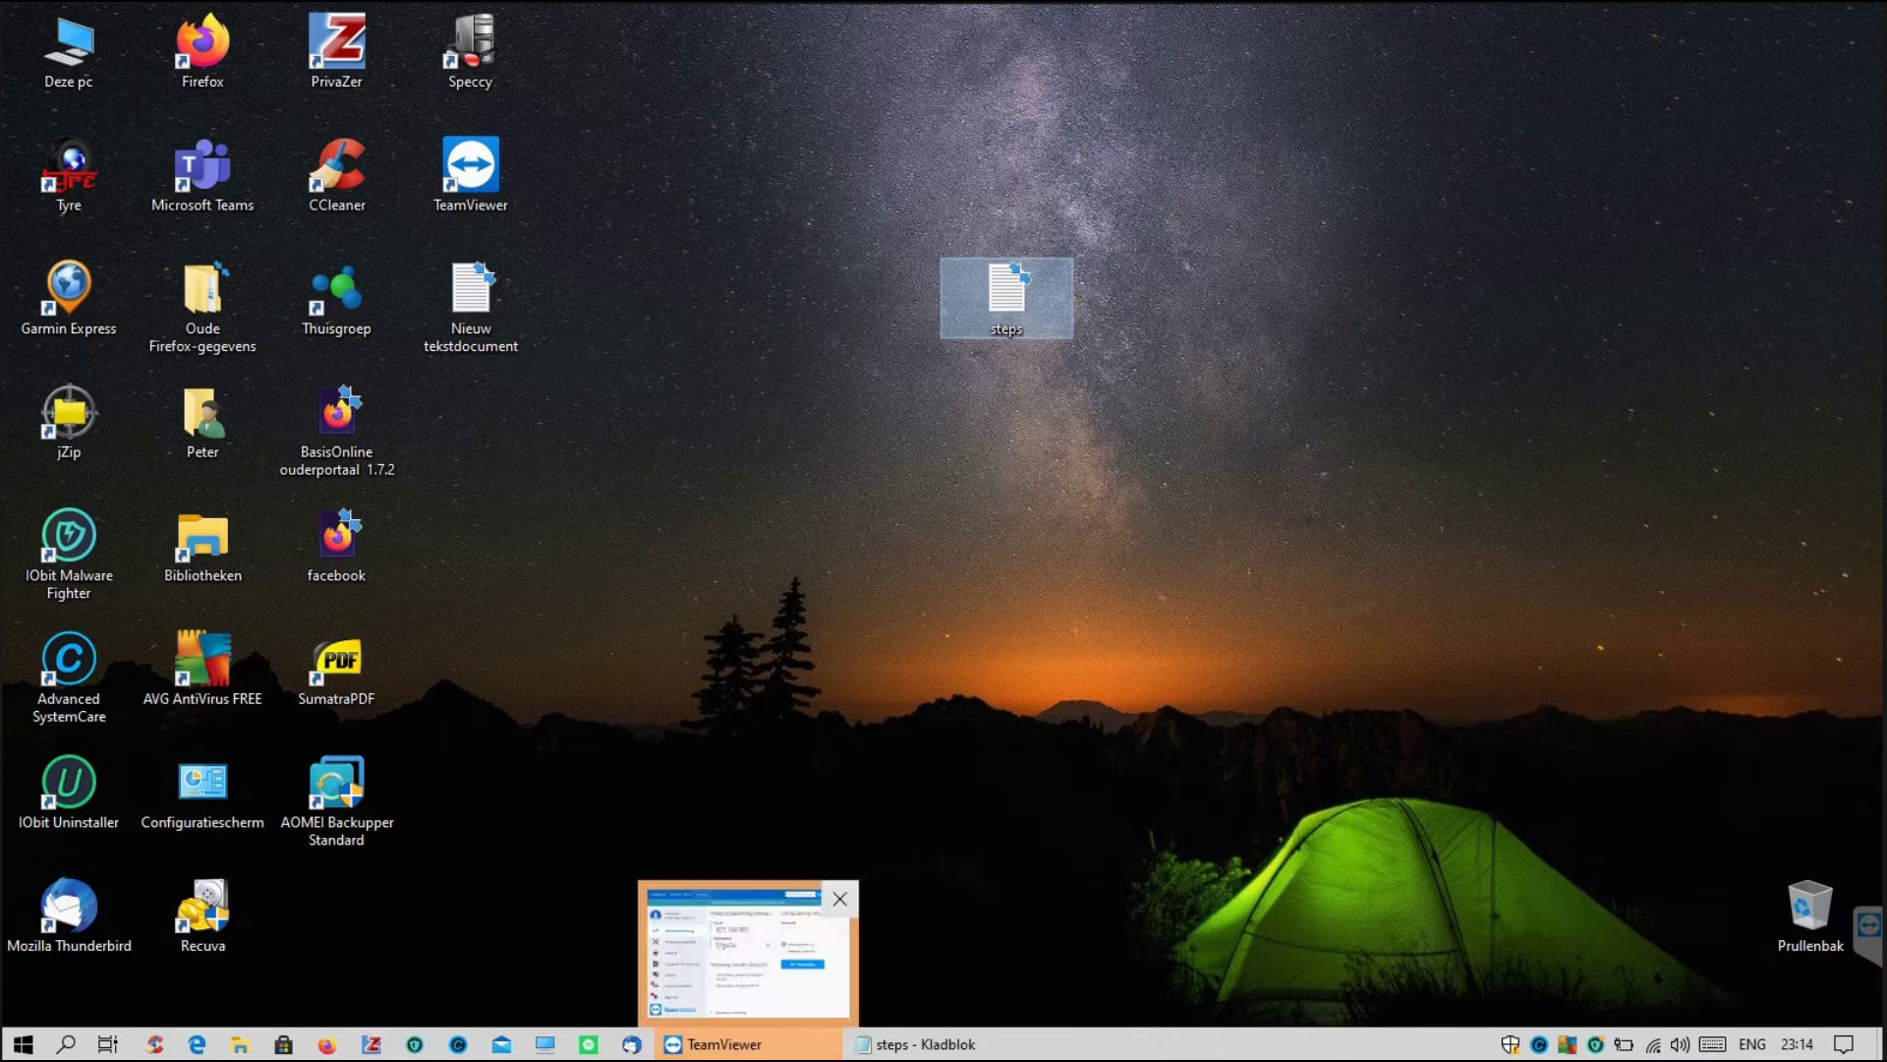
- Review steps 4 and 5 in the 'steps' Notepad notes, then close Notepad
click(938, 1048)
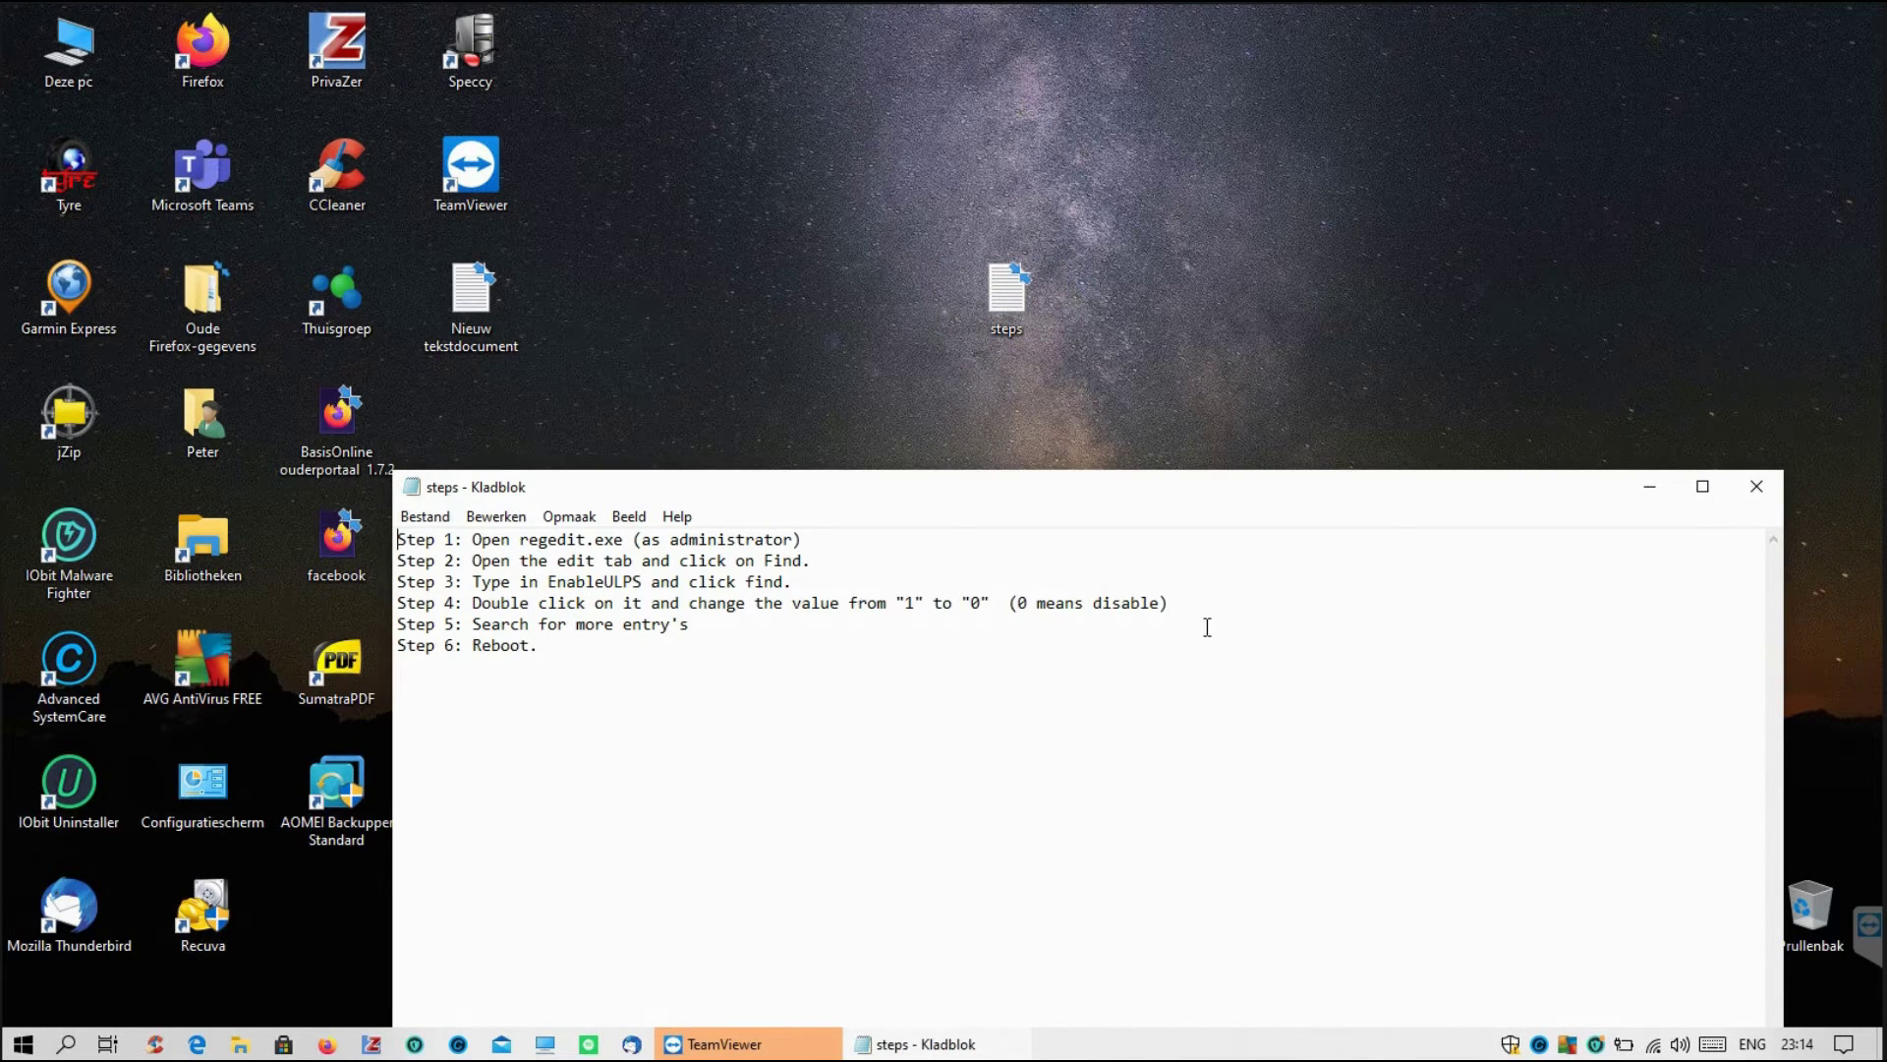
drag(1207, 627, 841, 611)
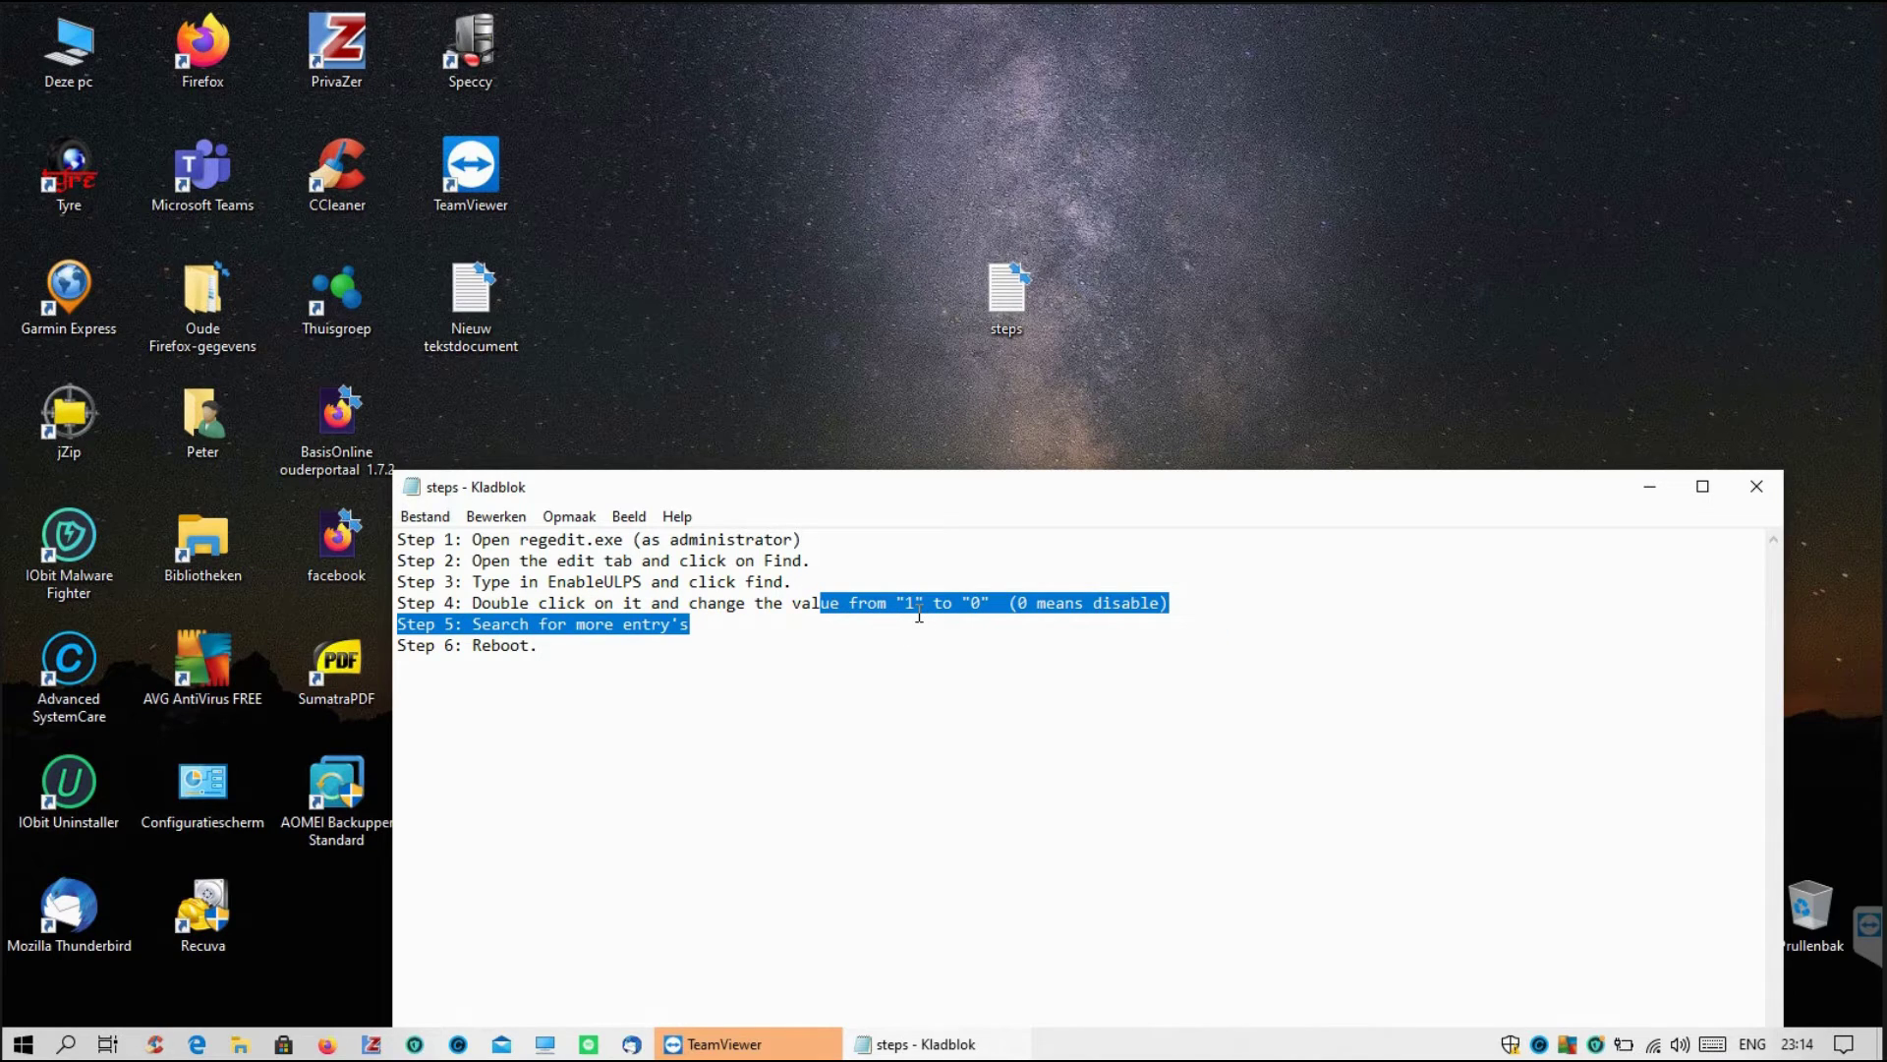
click(879, 641)
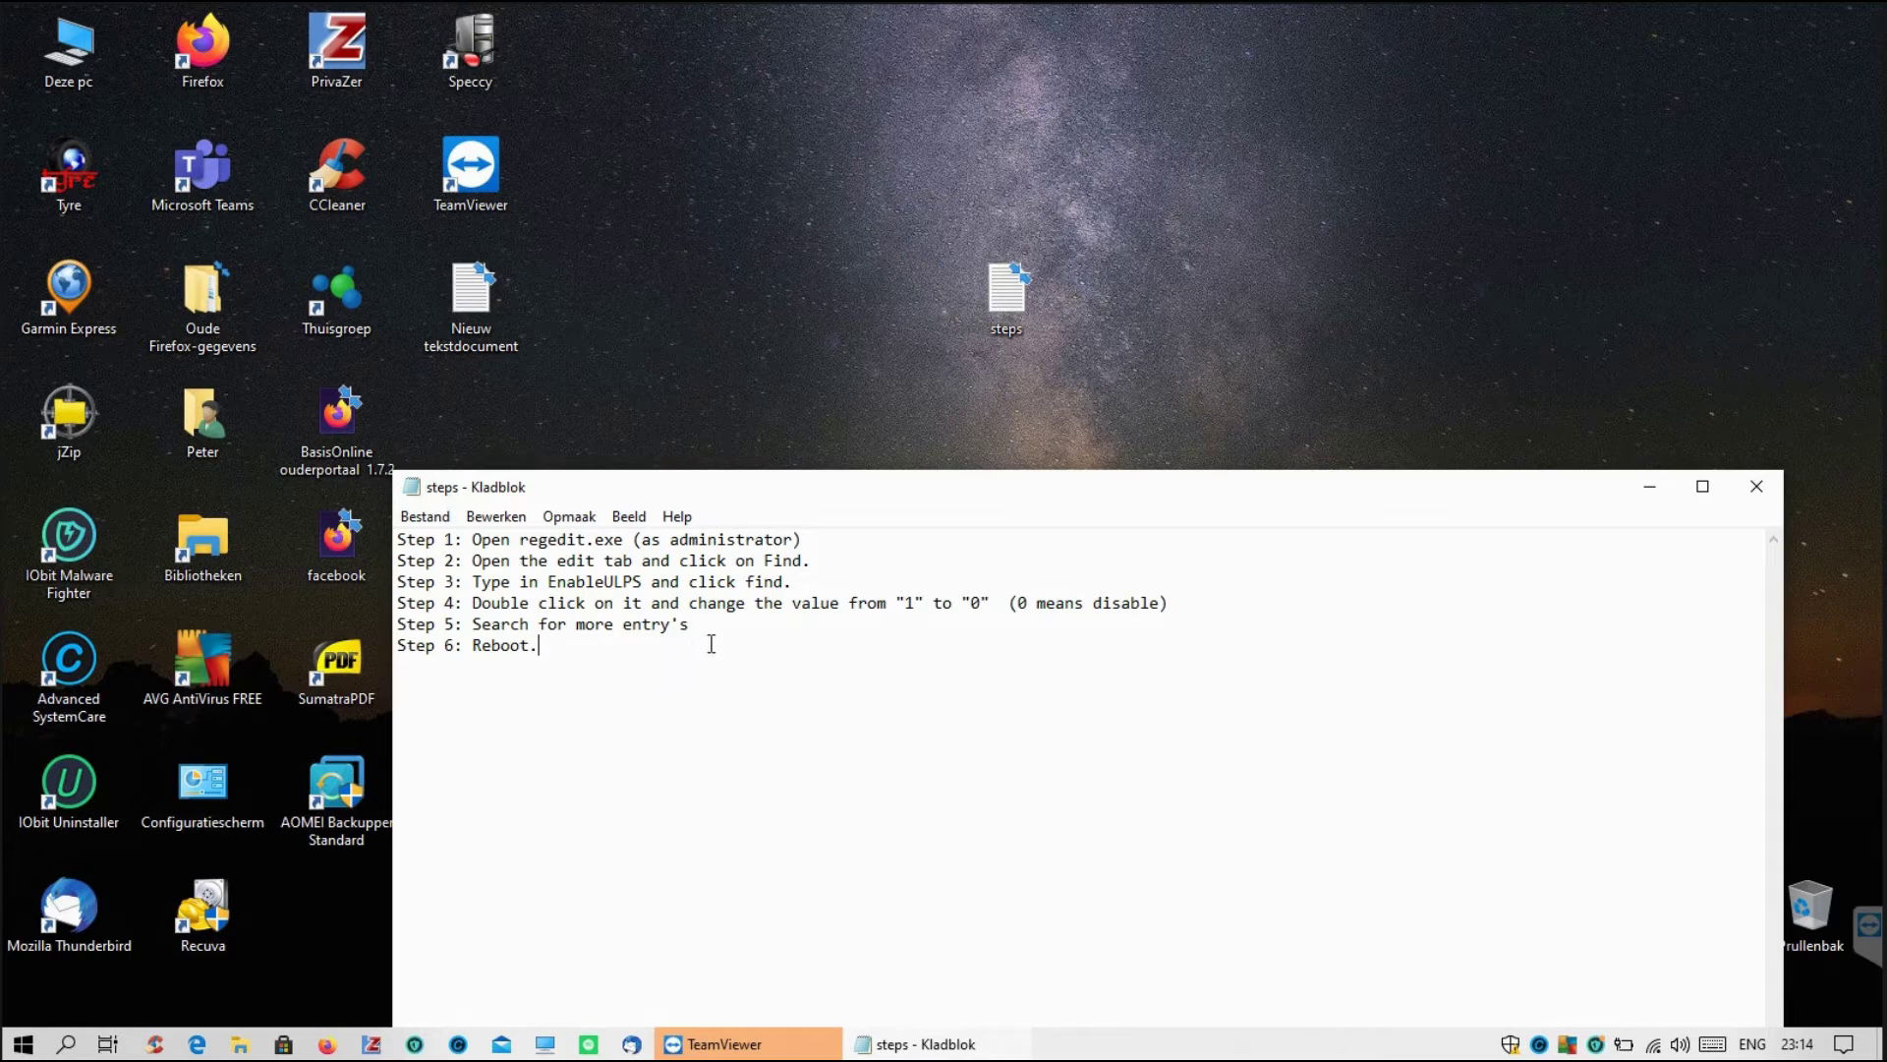
drag(981, 603, 958, 627)
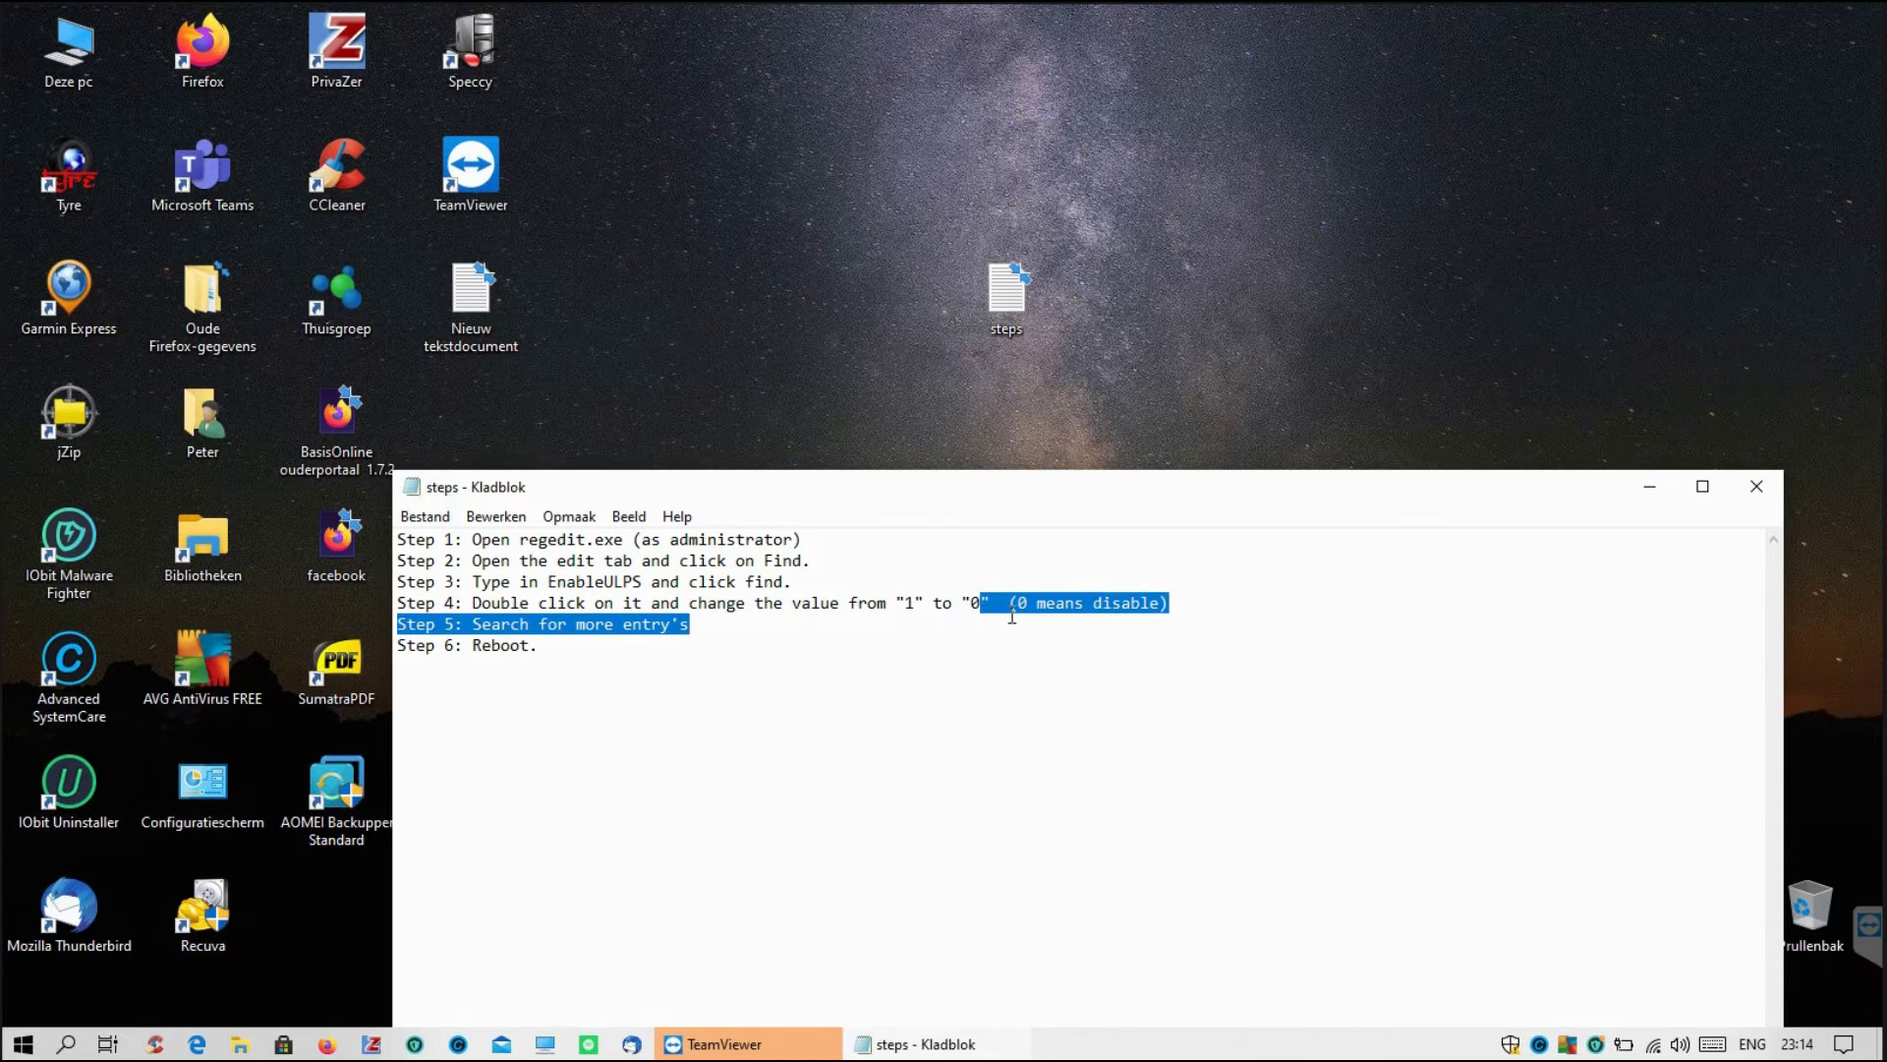
click(979, 602)
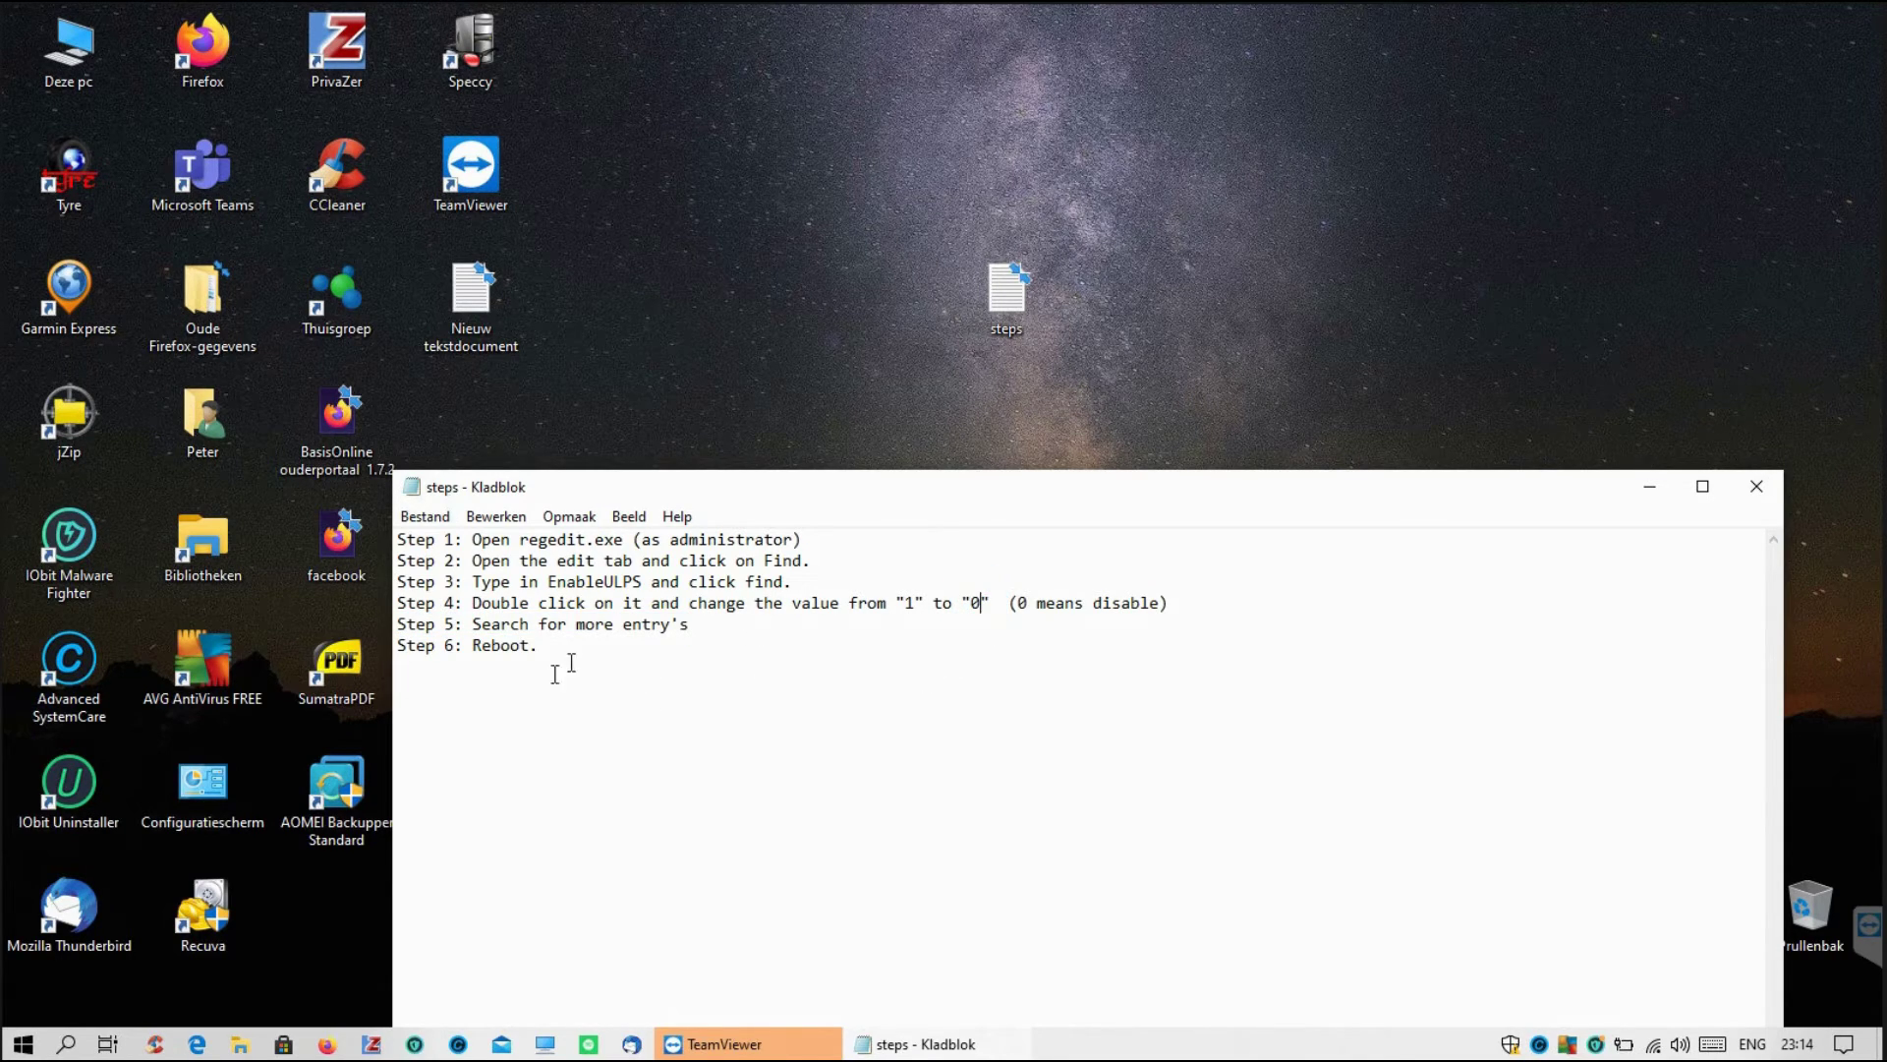
click(1755, 488)
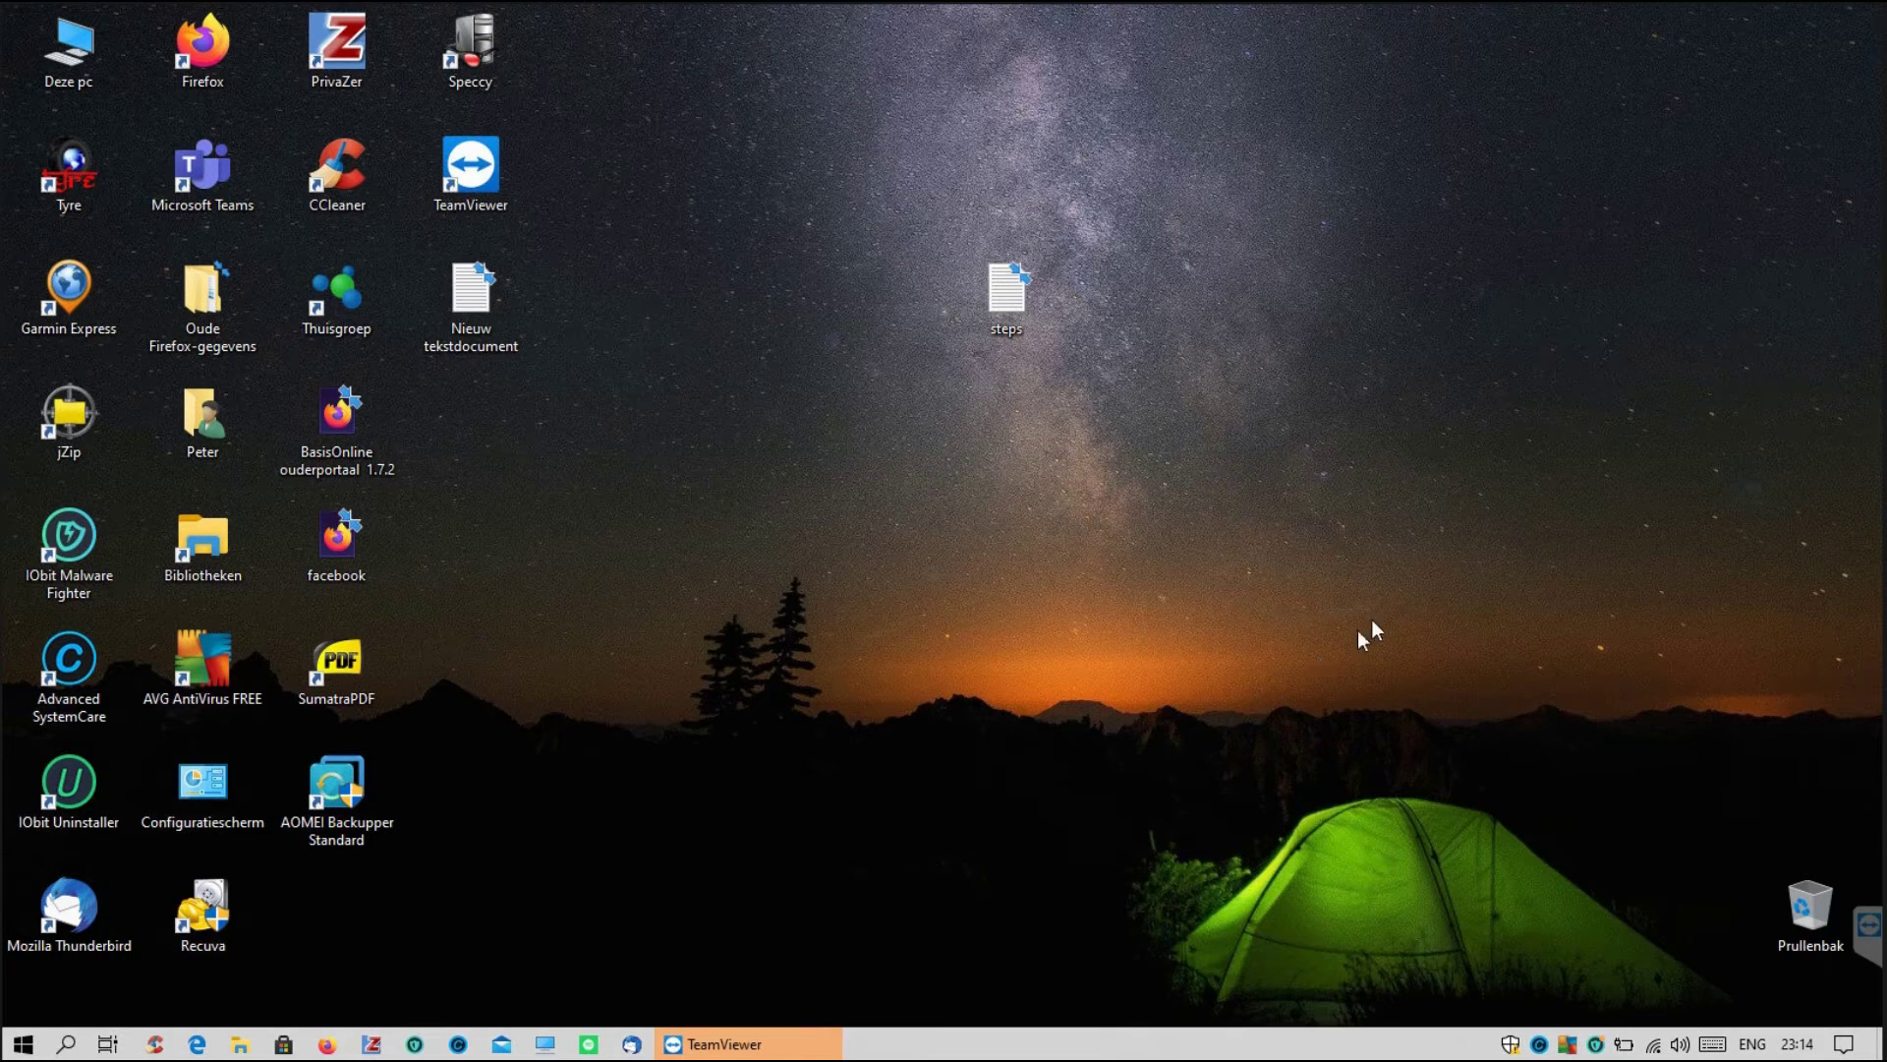
- Restart Windows via Aan/uit > Opnieuw opstarten, cancelling the TeamViewer prompt
click(18, 1046)
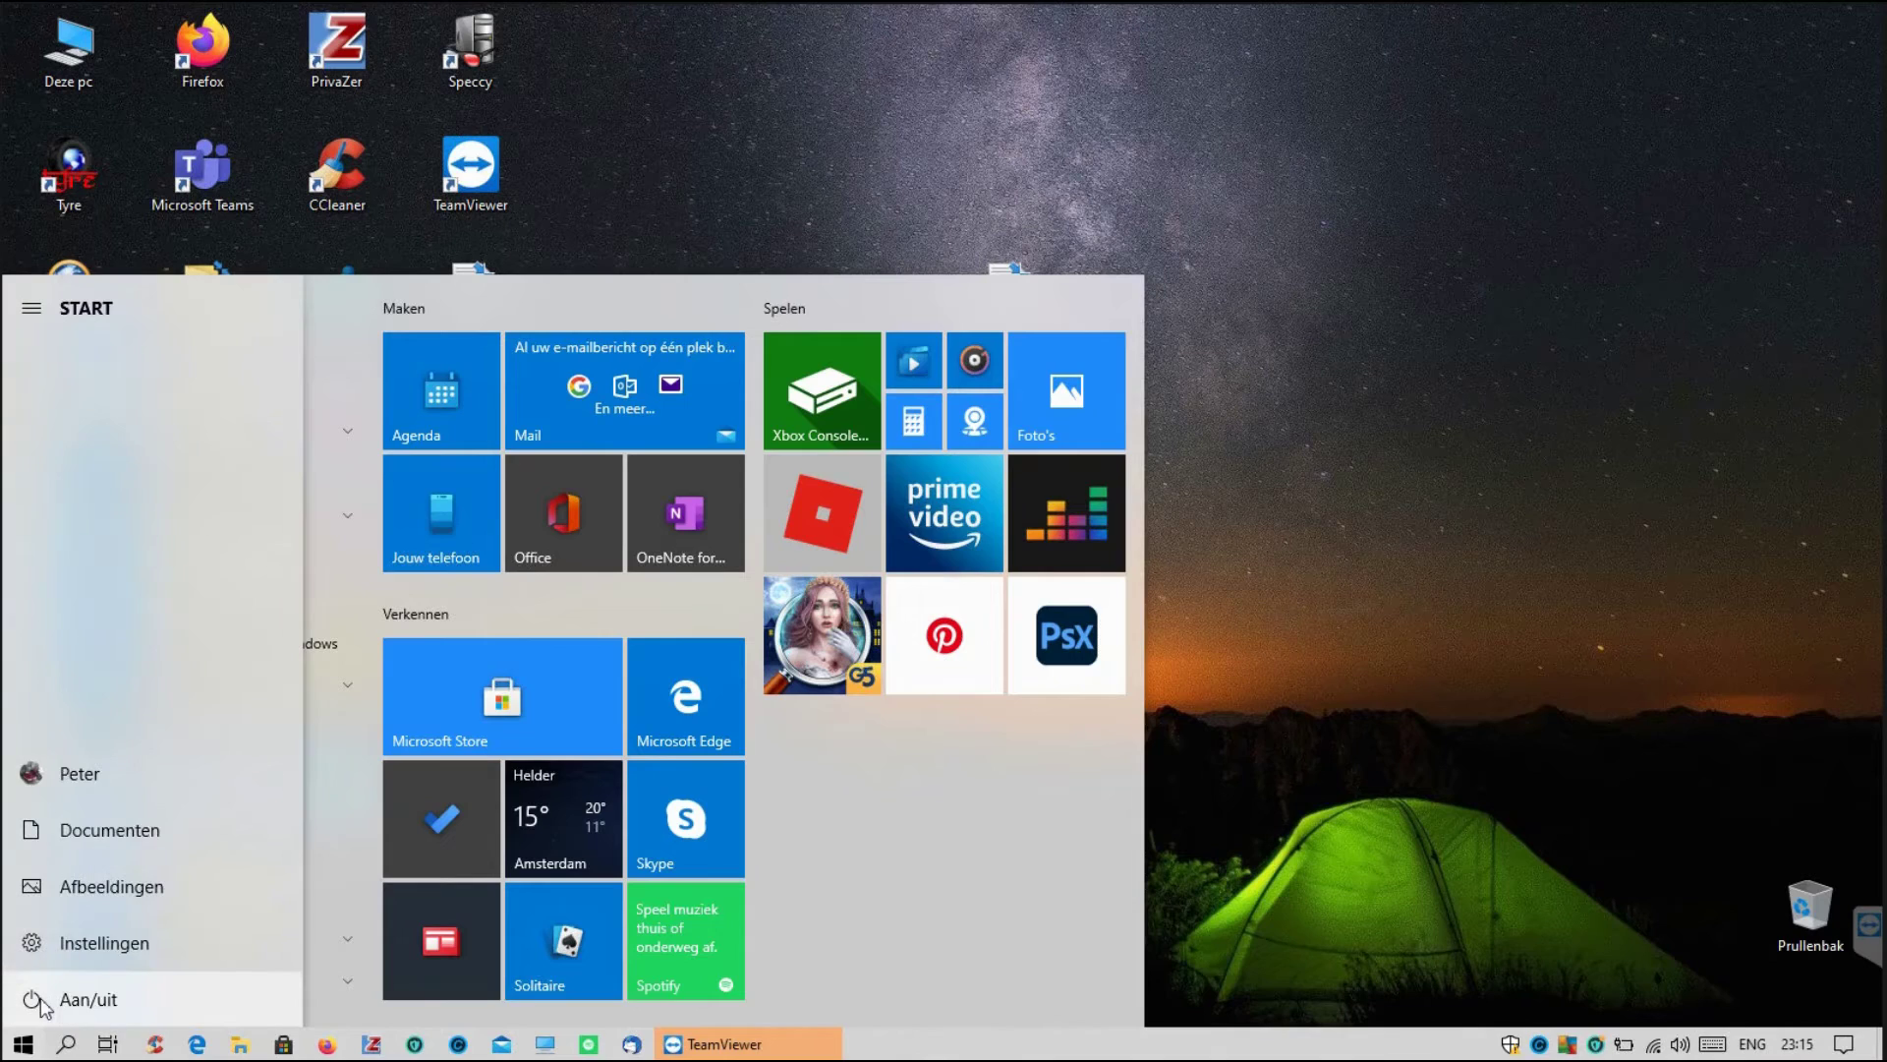
click(39, 1002)
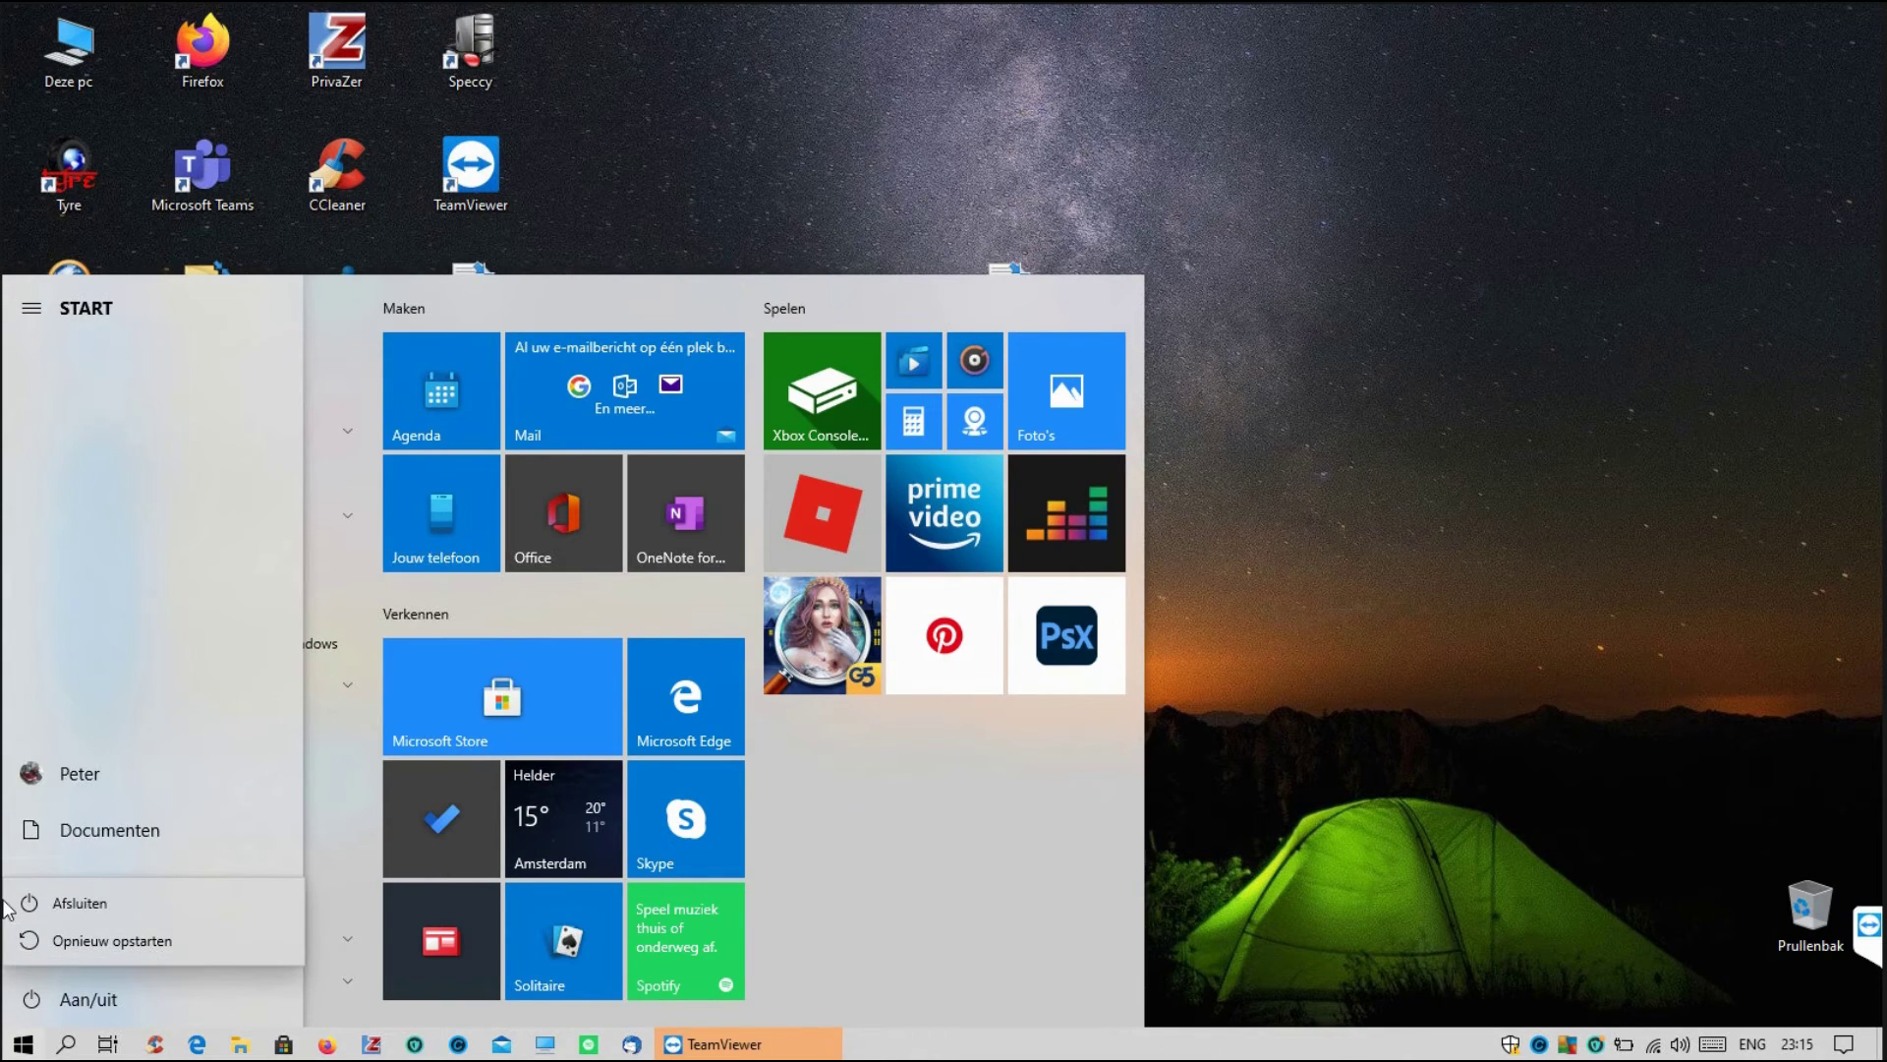
click(112, 943)
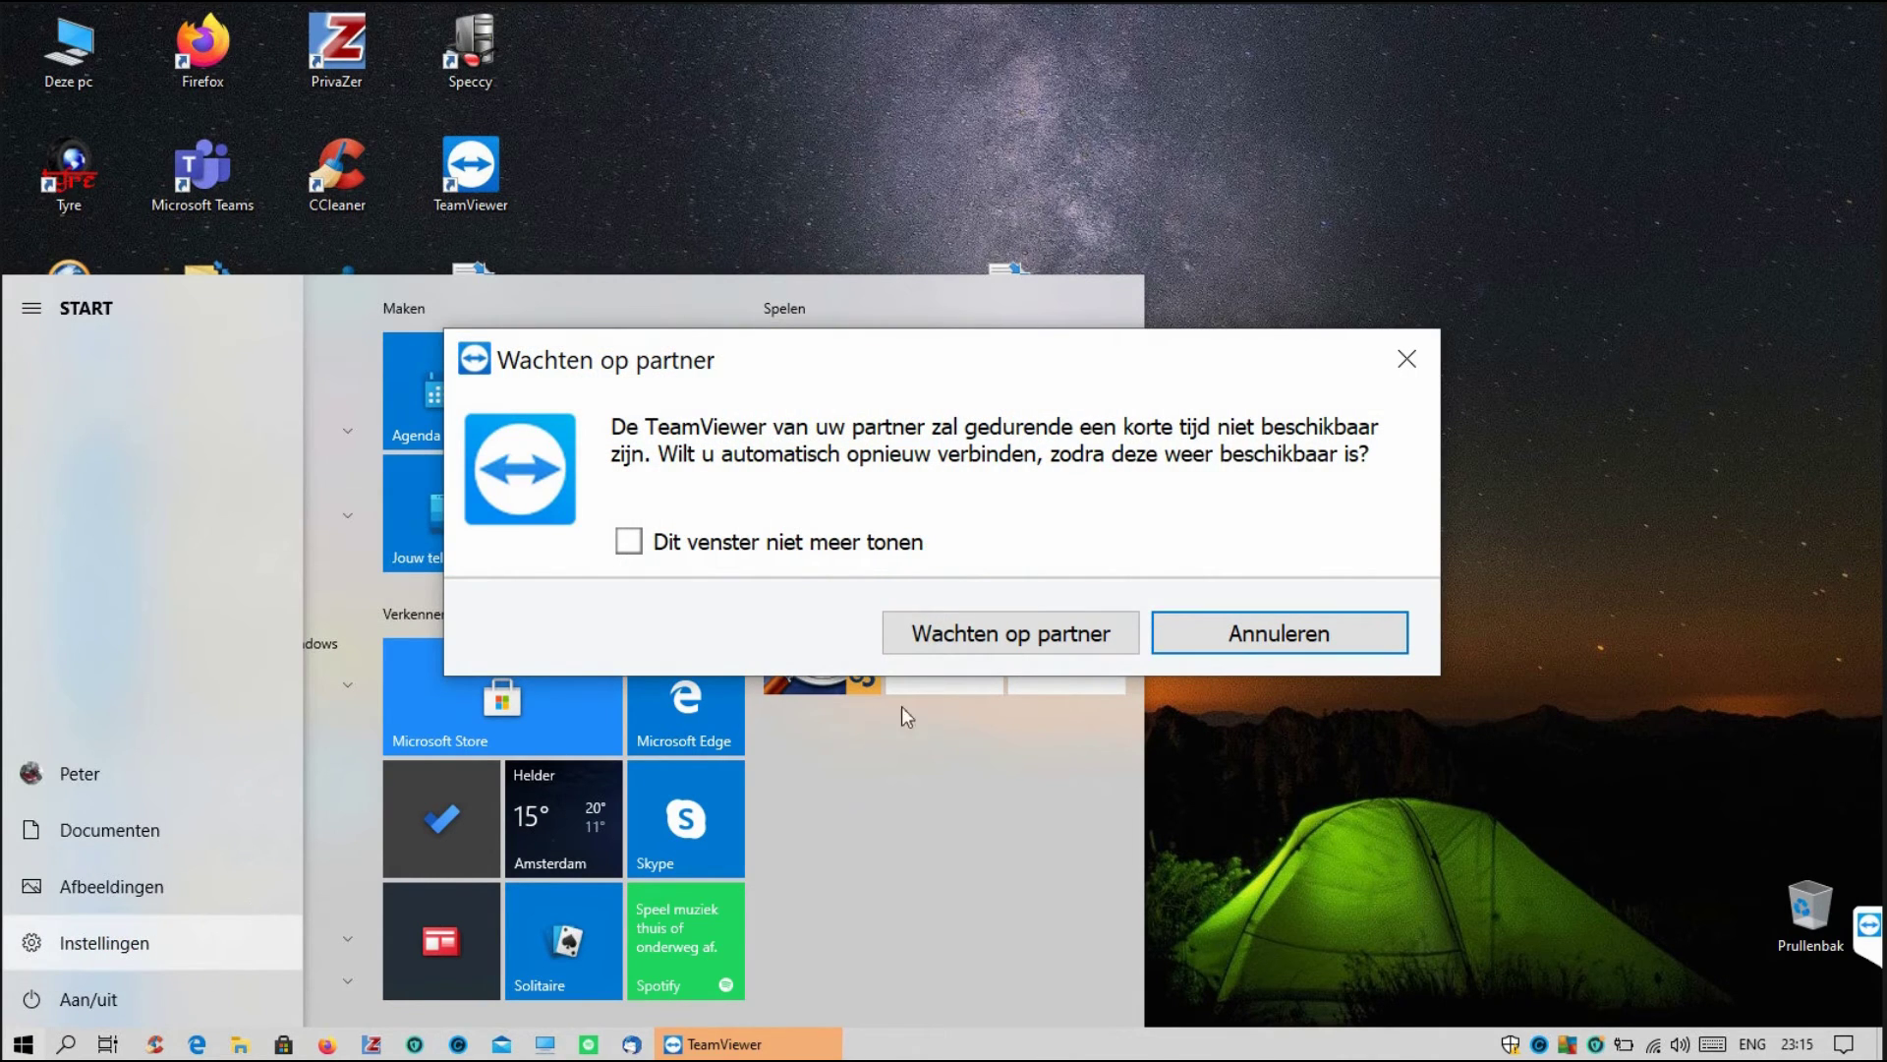
click(1279, 633)
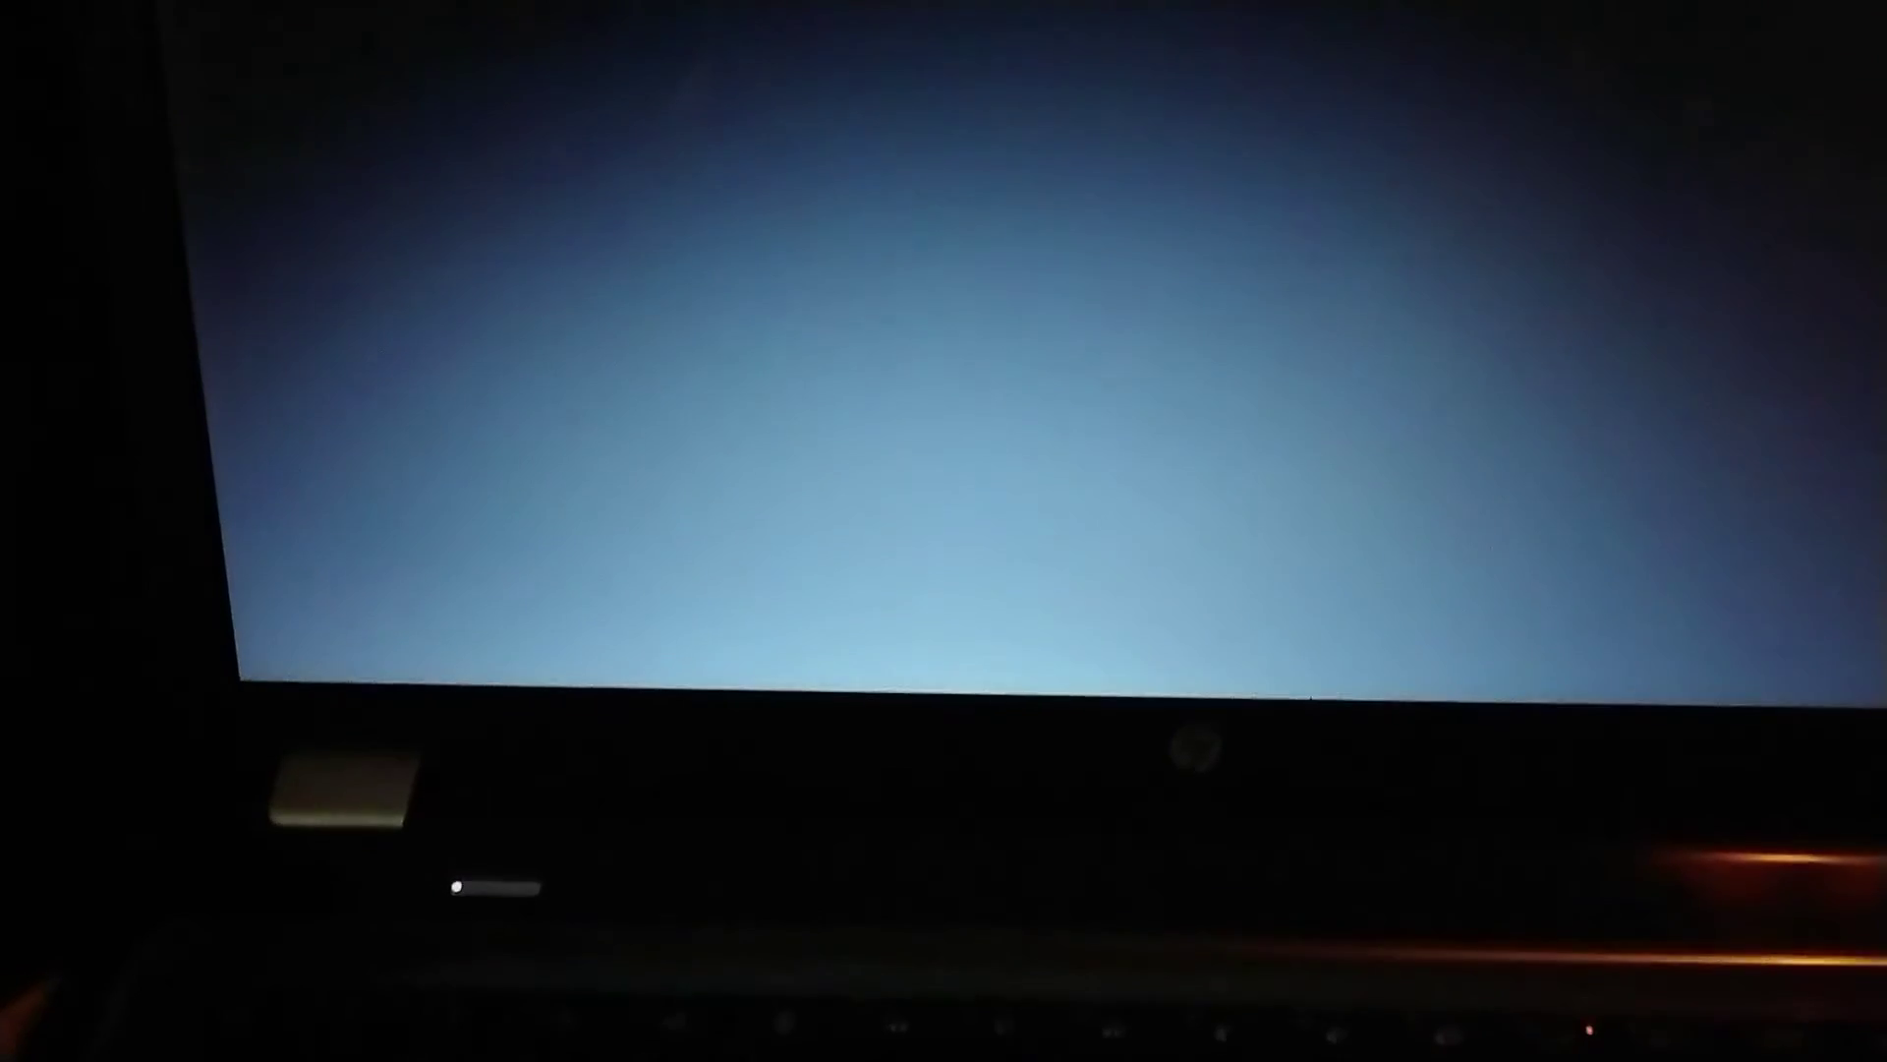